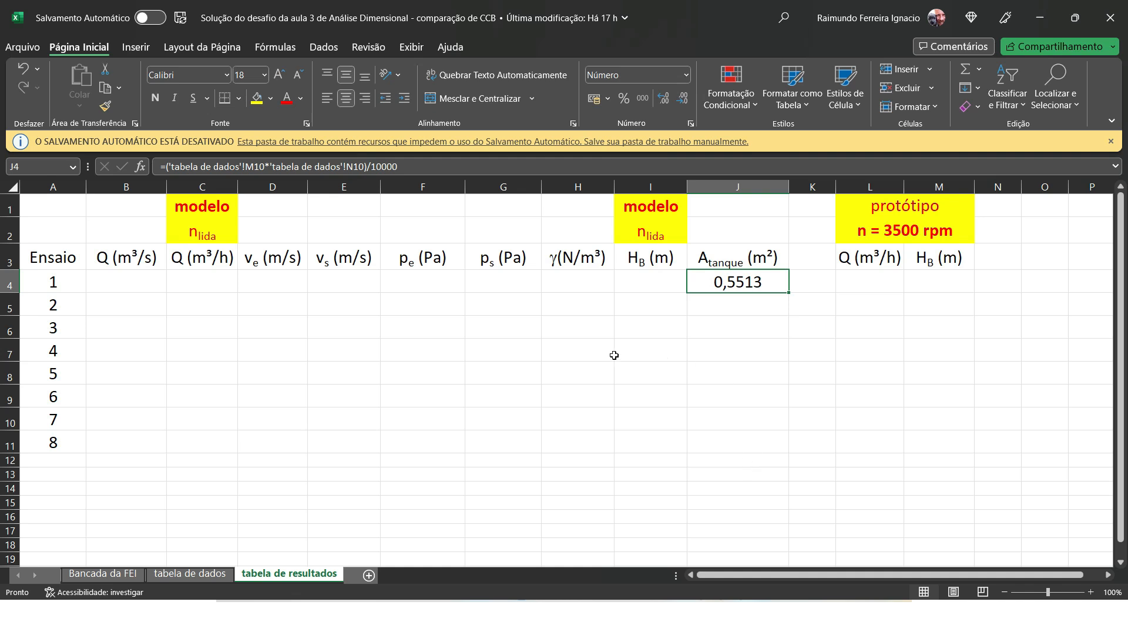
# Step: Make the M10 and N10 references in J4's tank area formula absolute and fill the formula down to J11
pyautogui.click(255, 166)
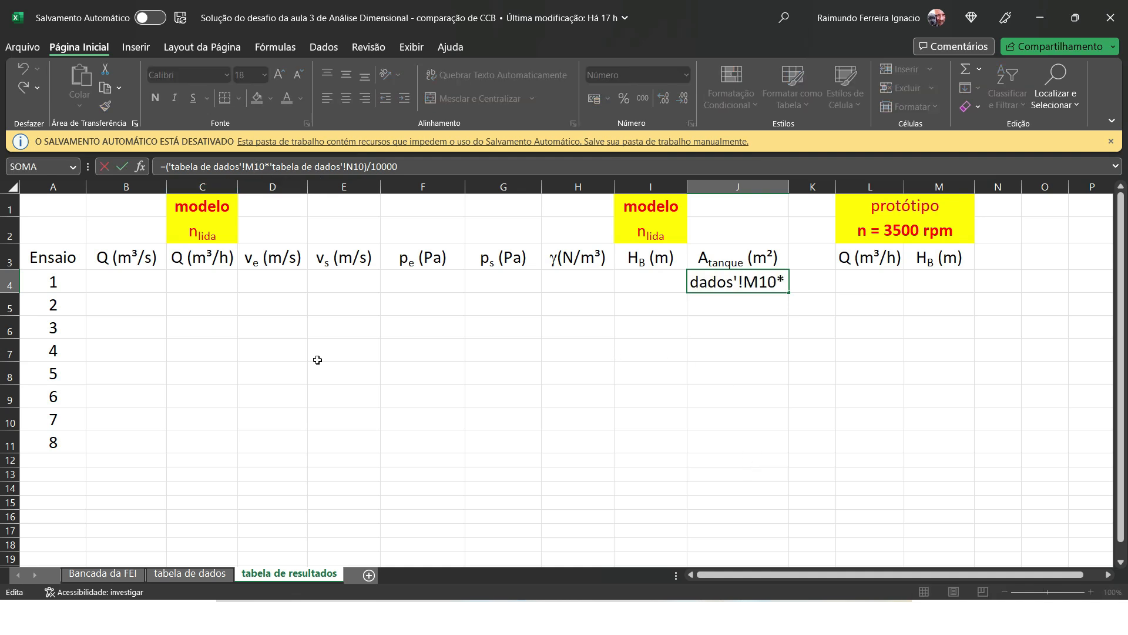
pyautogui.press('F4')
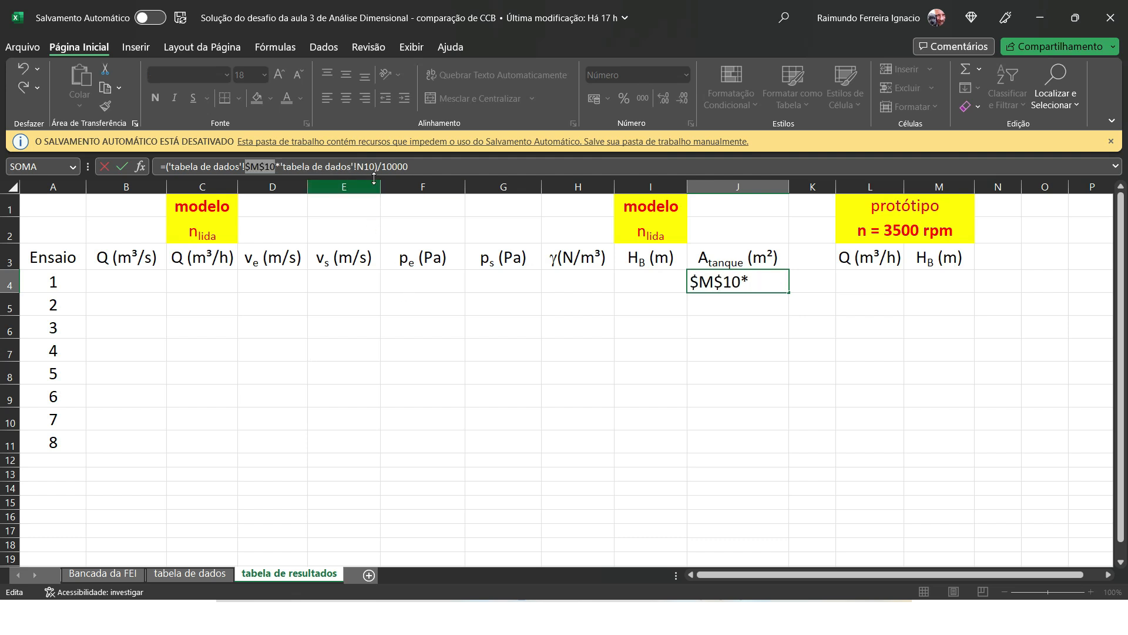
pyautogui.click(357, 166)
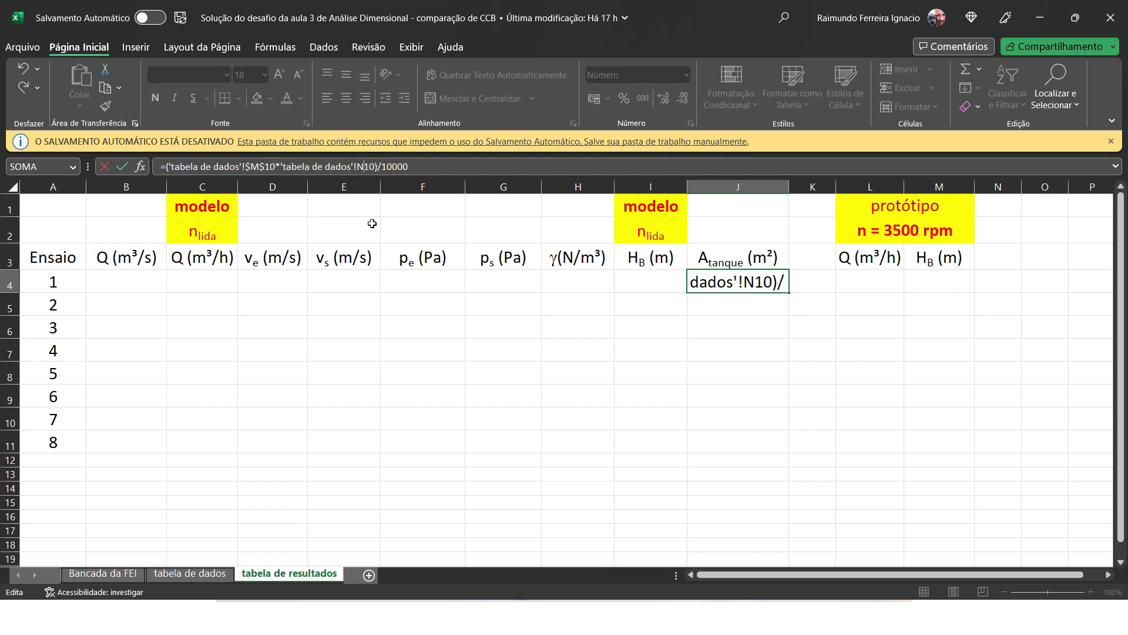
pyautogui.press('F4')
pyautogui.press('Return')
pyautogui.click(730, 281)
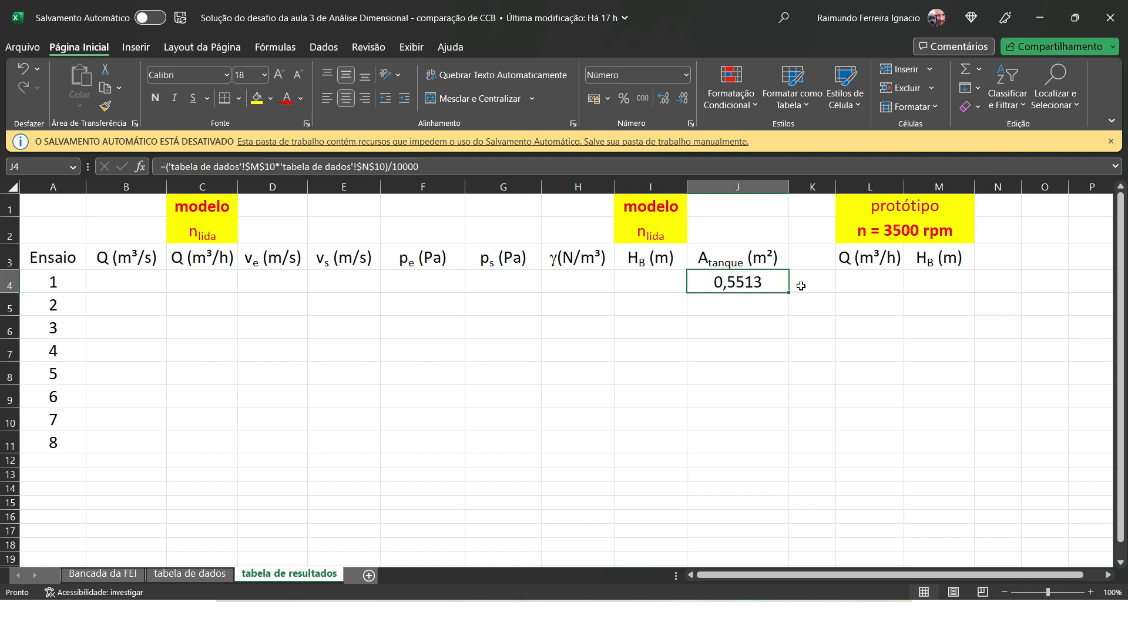
pyautogui.moveTo(788, 292); pyautogui.dragTo(789, 446)
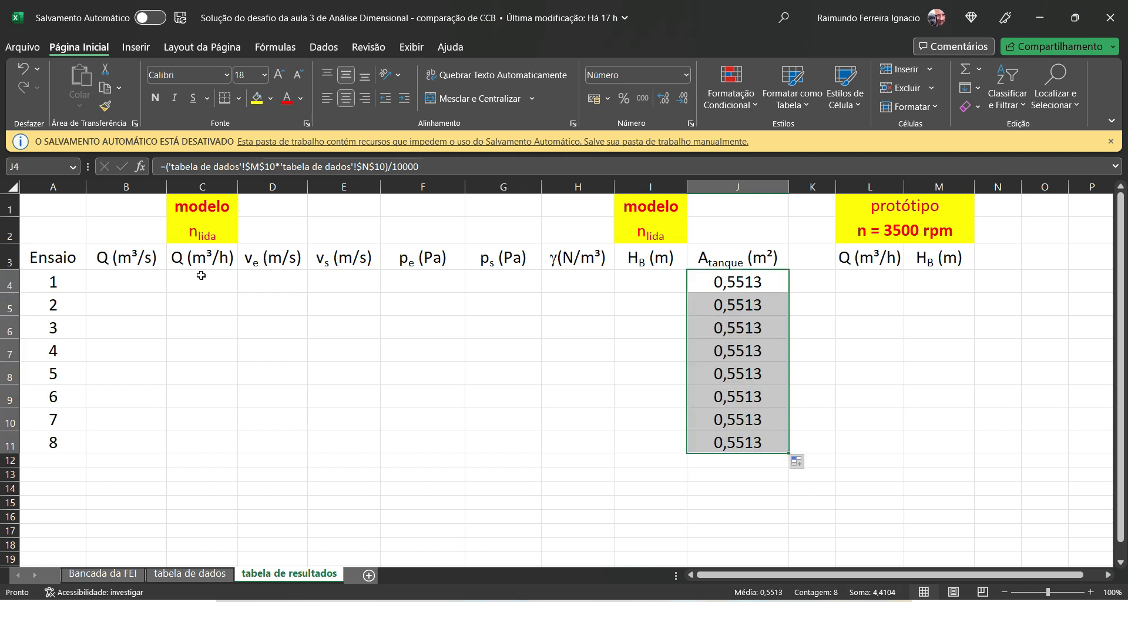
# Step: Enter the flow rate formula =('tabela de dados'!B3/1000*'tabela de resultados'!J4)/'tabela de dados'!C3 in B4
pyautogui.click(139, 281)
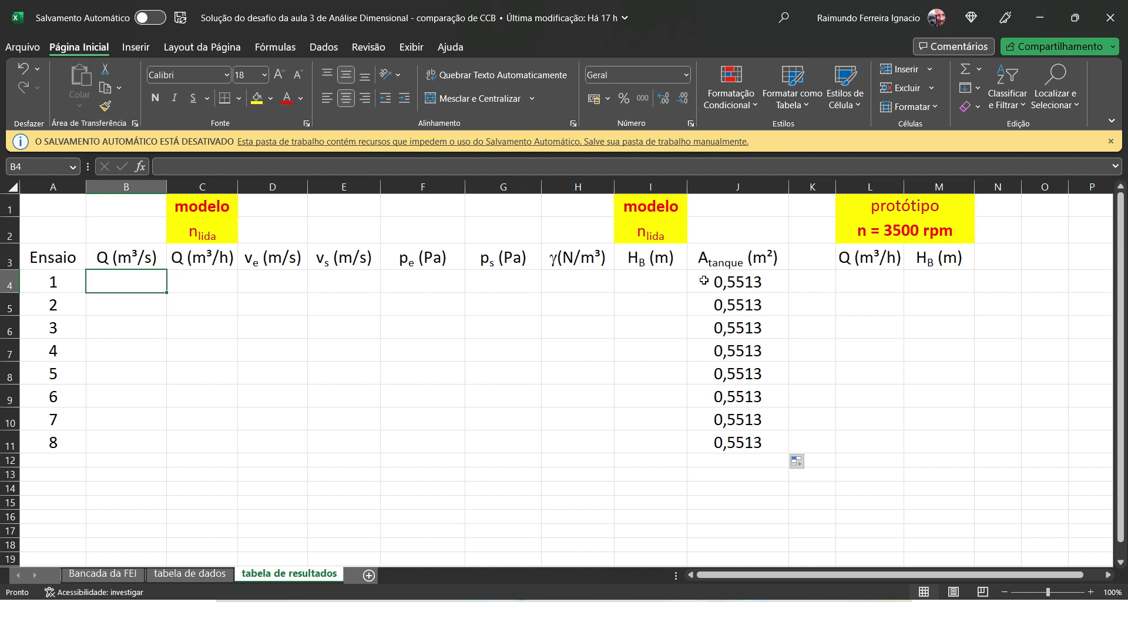
pyautogui.write('=(')
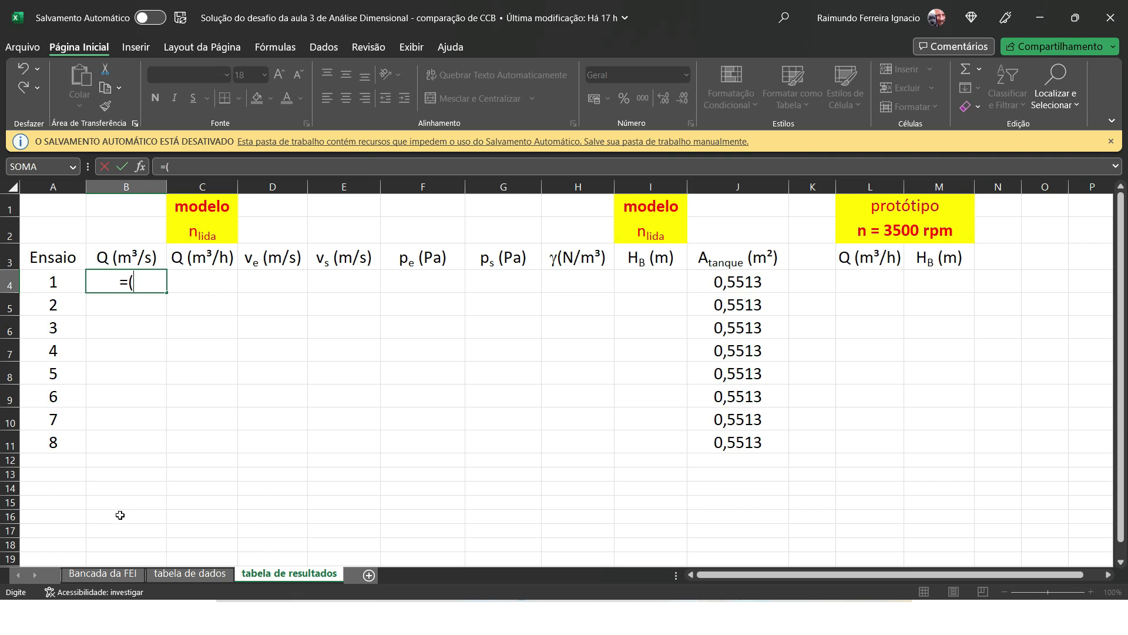
pyautogui.click(190, 573)
pyautogui.click(125, 281)
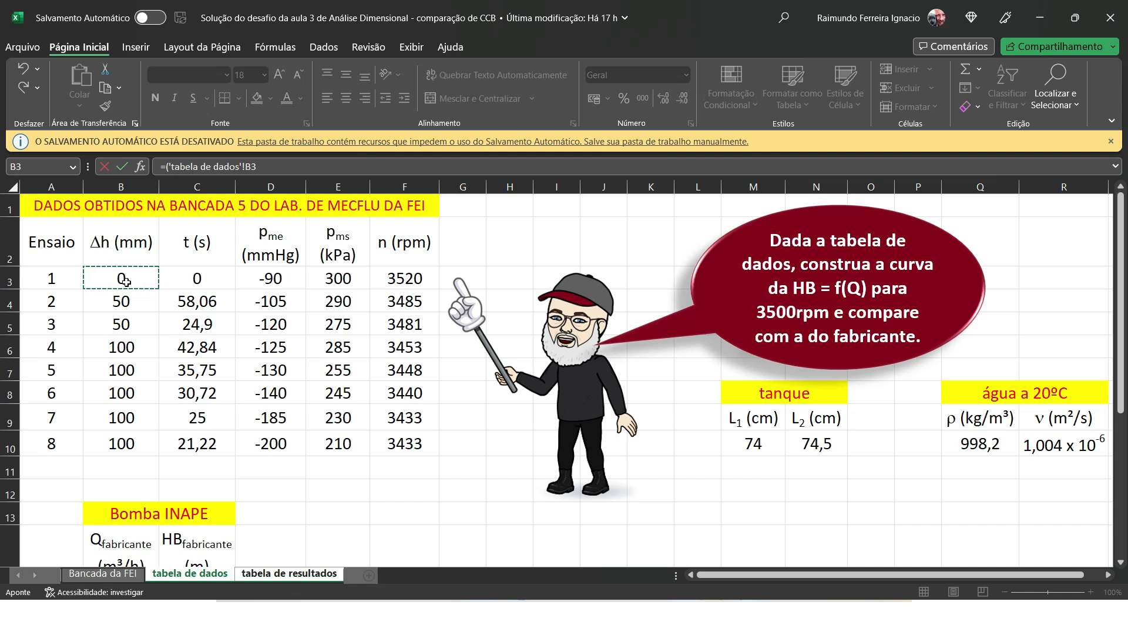
pyautogui.write('/')
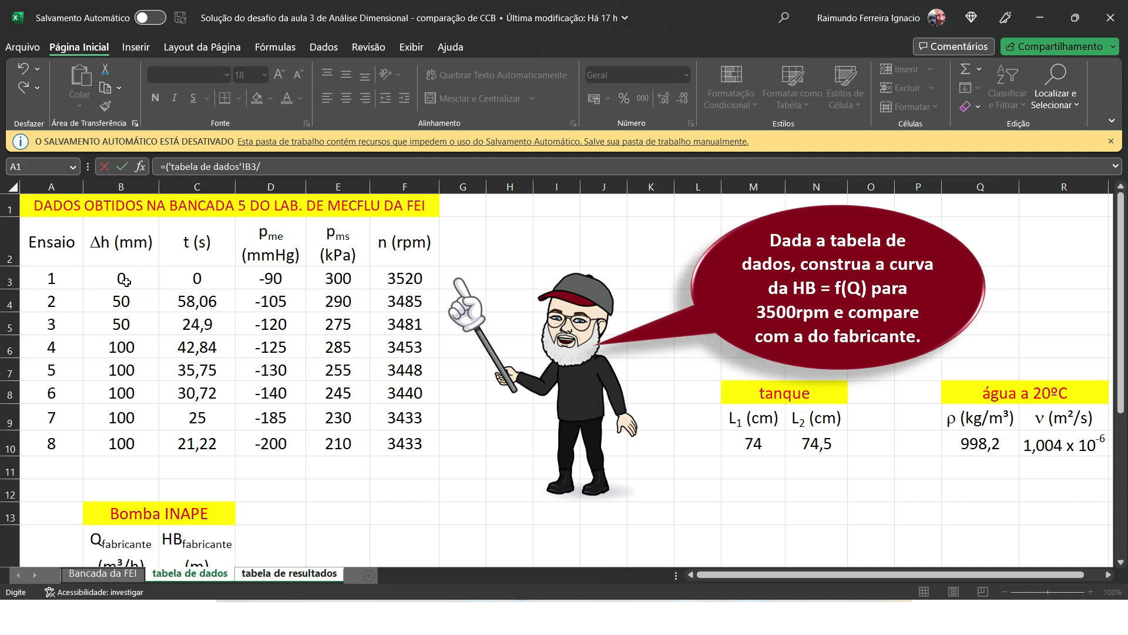
pyautogui.write('1000')
pyautogui.click(290, 167)
pyautogui.write('*')
pyautogui.click(289, 573)
pyautogui.click(736, 281)
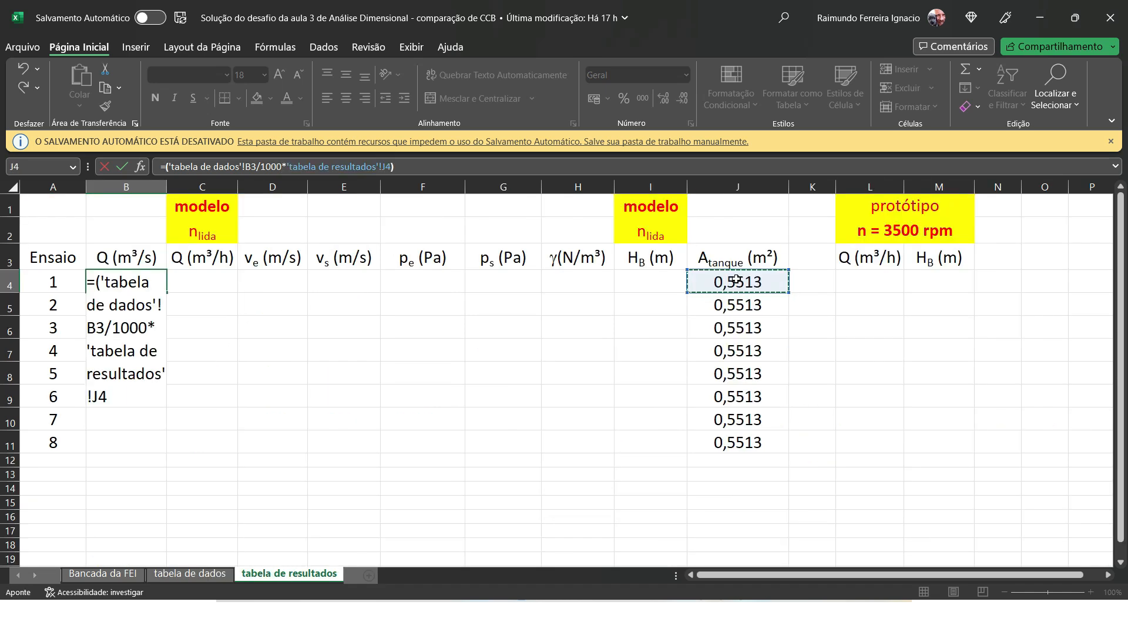
pyautogui.write(')/')
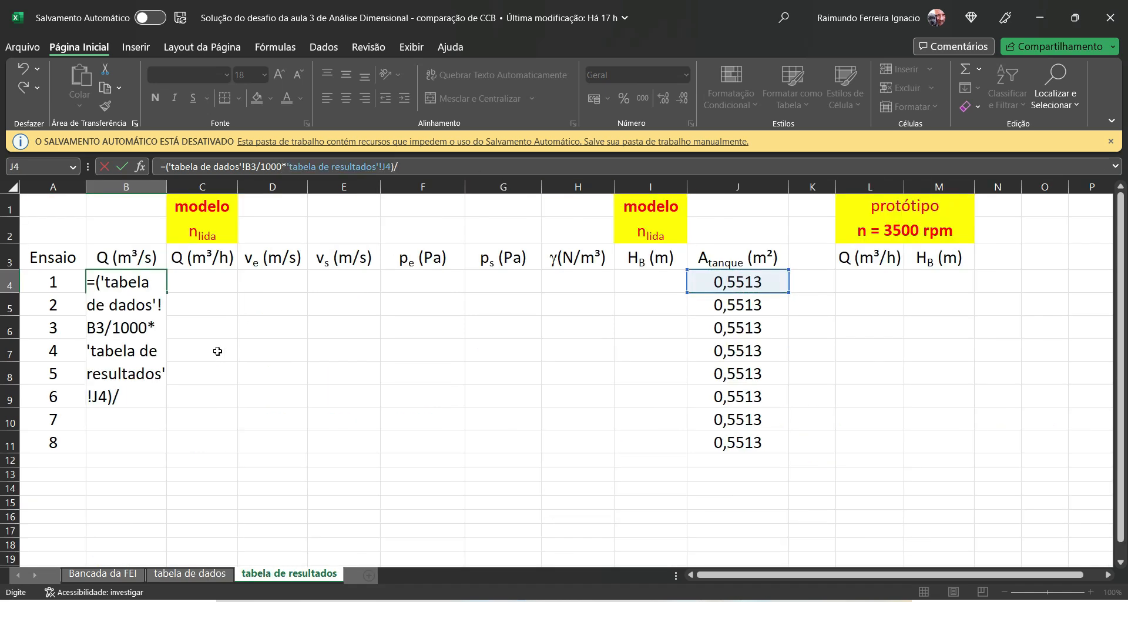
pyautogui.click(189, 573)
pyautogui.click(195, 277)
pyautogui.press('Return')
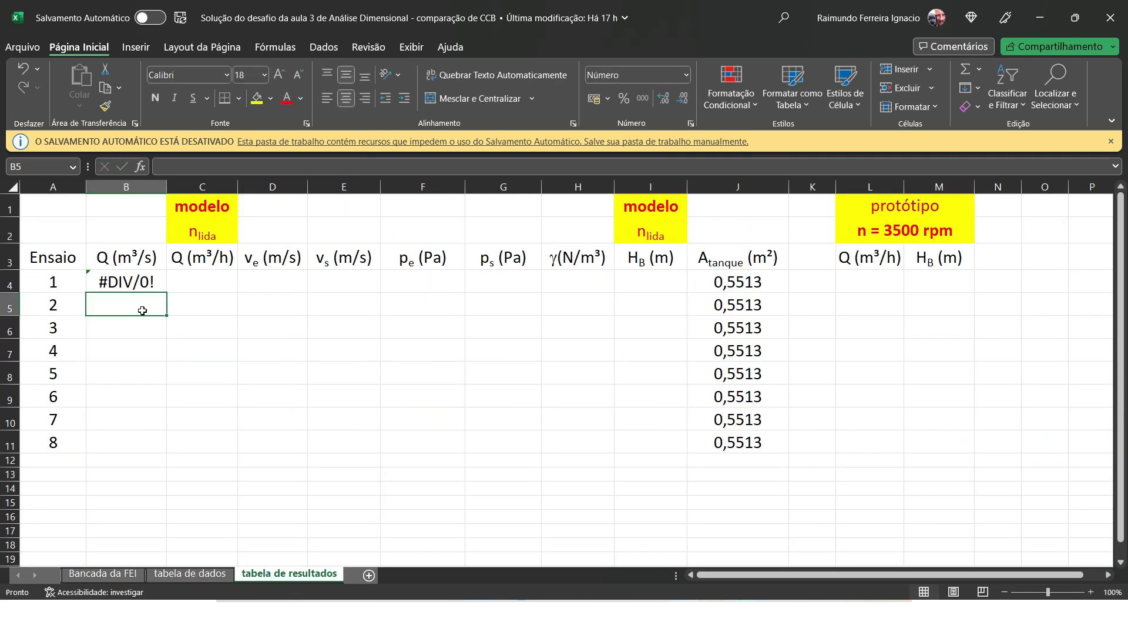
# Step: Fill the flow rate formula in m³/s down to B11, and replace the first trial's value in B4 with 0
pyautogui.click(144, 282)
pyautogui.moveTo(167, 292); pyautogui.dragTo(164, 453)
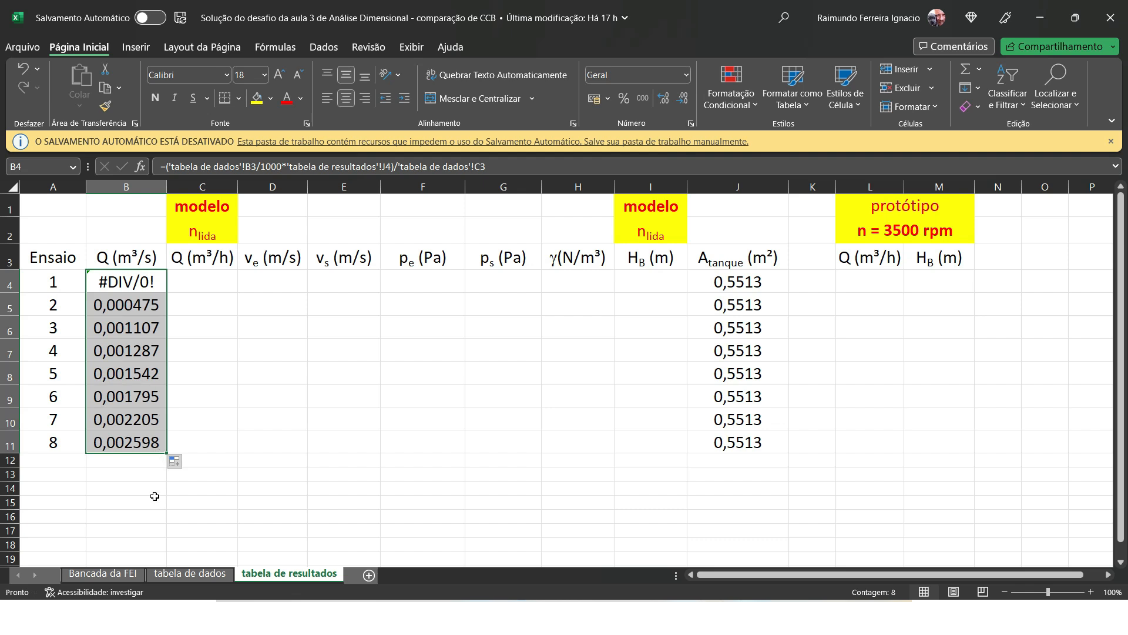
pyautogui.click(138, 278)
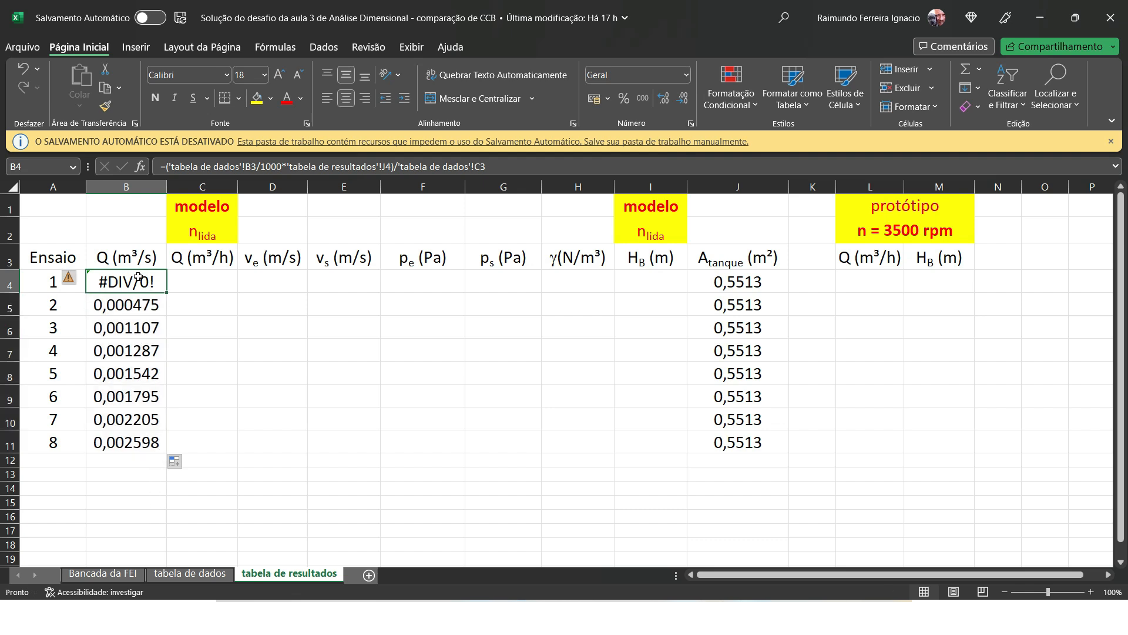
pyautogui.write('0')
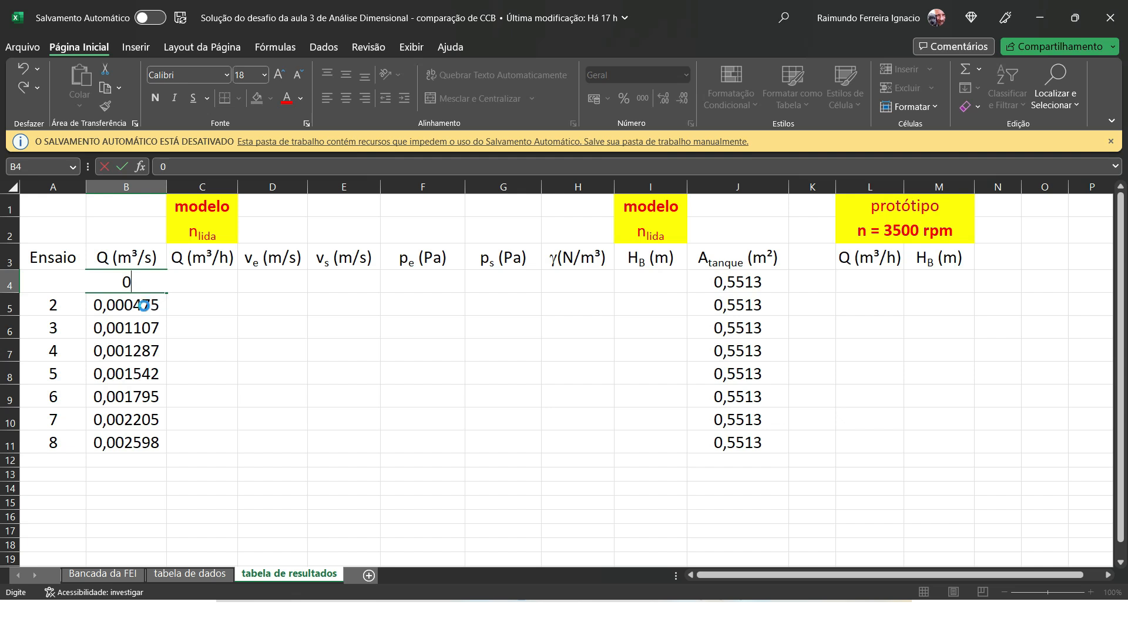
pyautogui.press('Return')
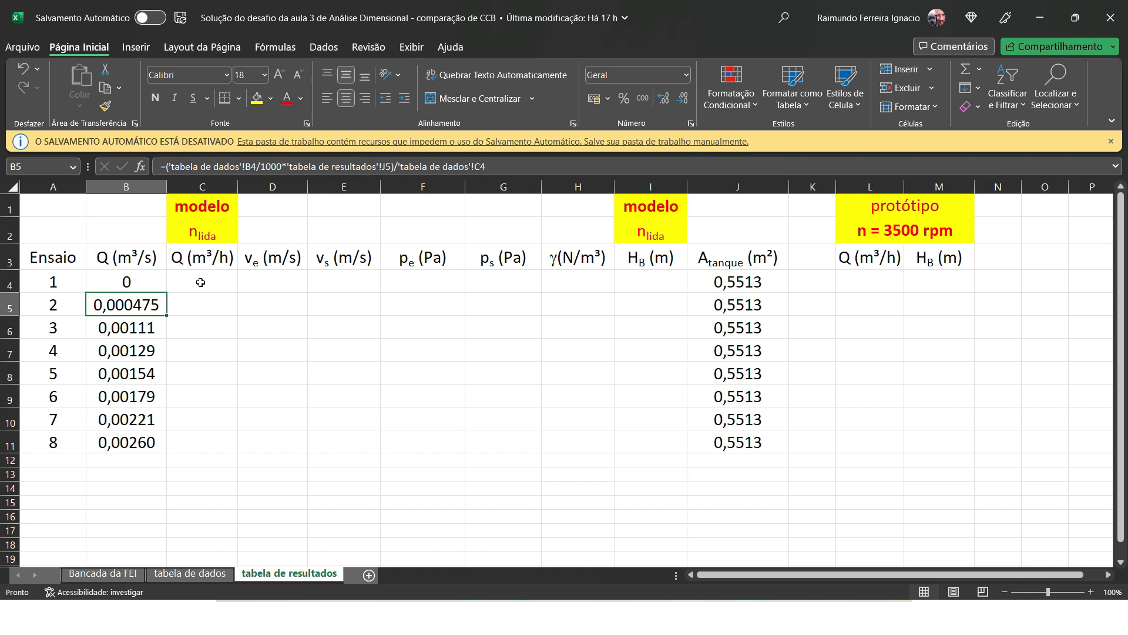
# Step: Convert the flow rate to m³/h with =B4*3600 in C4 and fill it down to C11
pyautogui.click(201, 282)
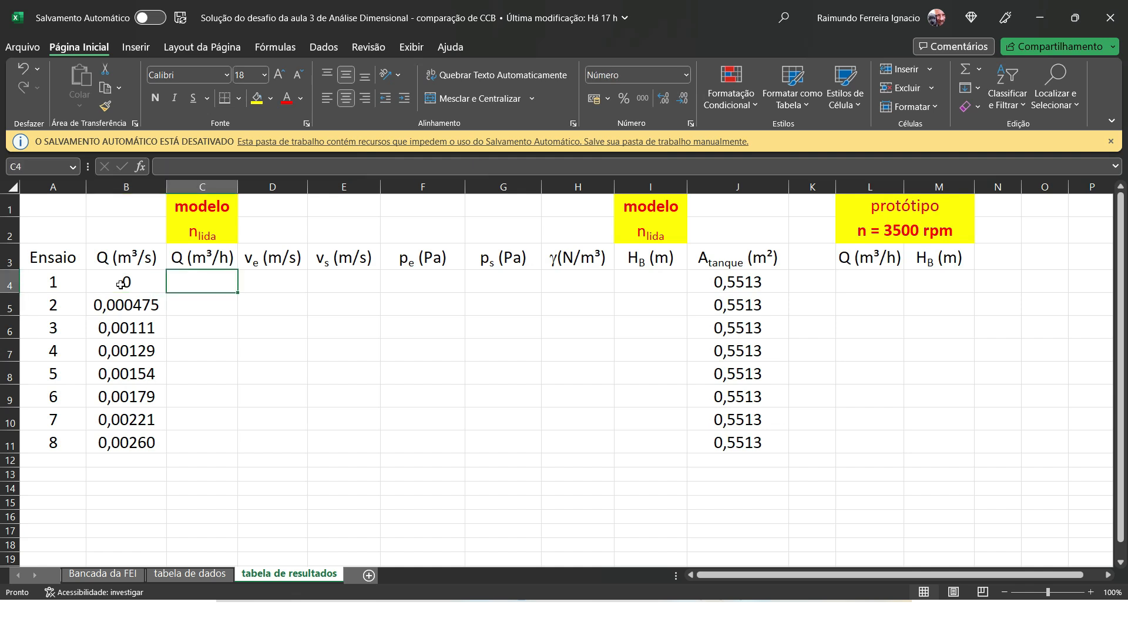
pyautogui.write('=')
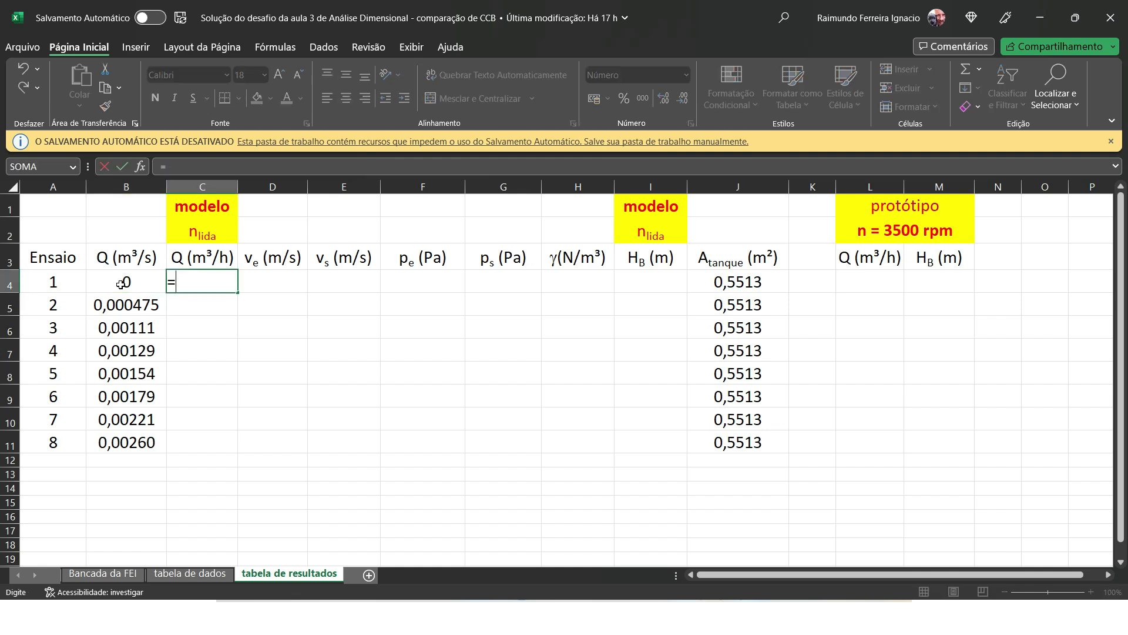
pyautogui.click(120, 284)
pyautogui.write('*3600')
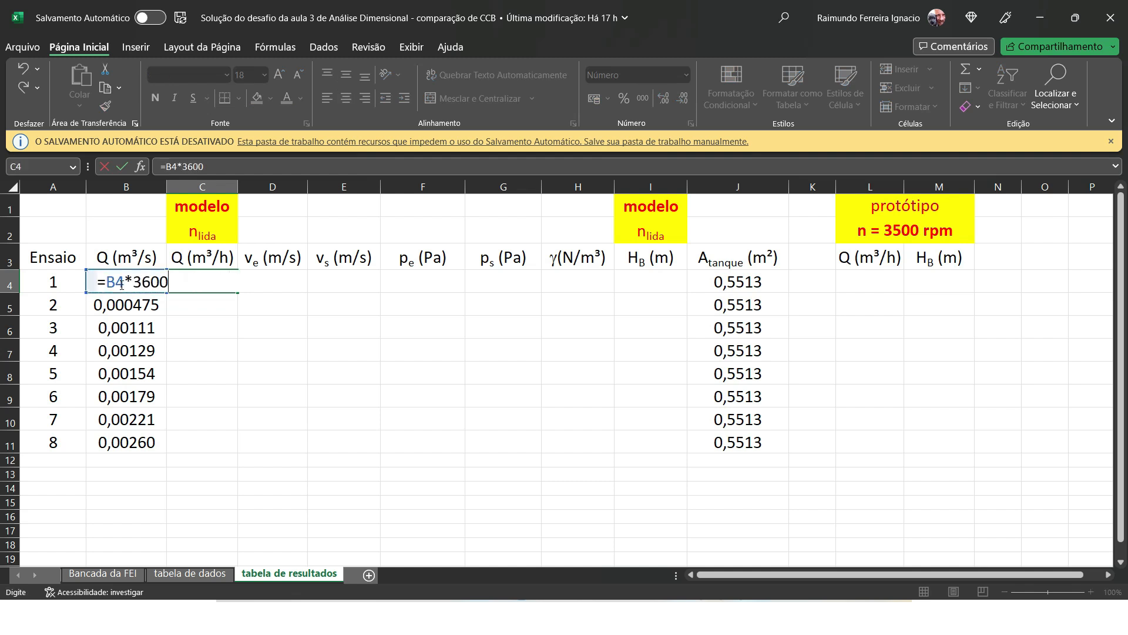
pyautogui.hotkey('ctrl', 'Return')
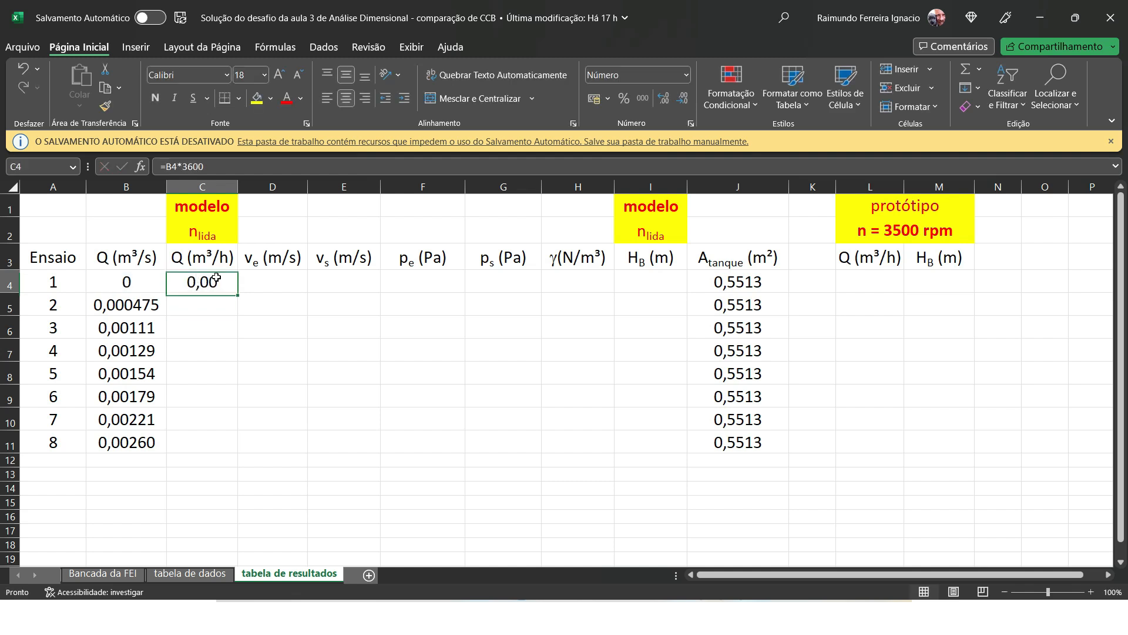
pyautogui.moveTo(238, 292); pyautogui.dragTo(235, 448)
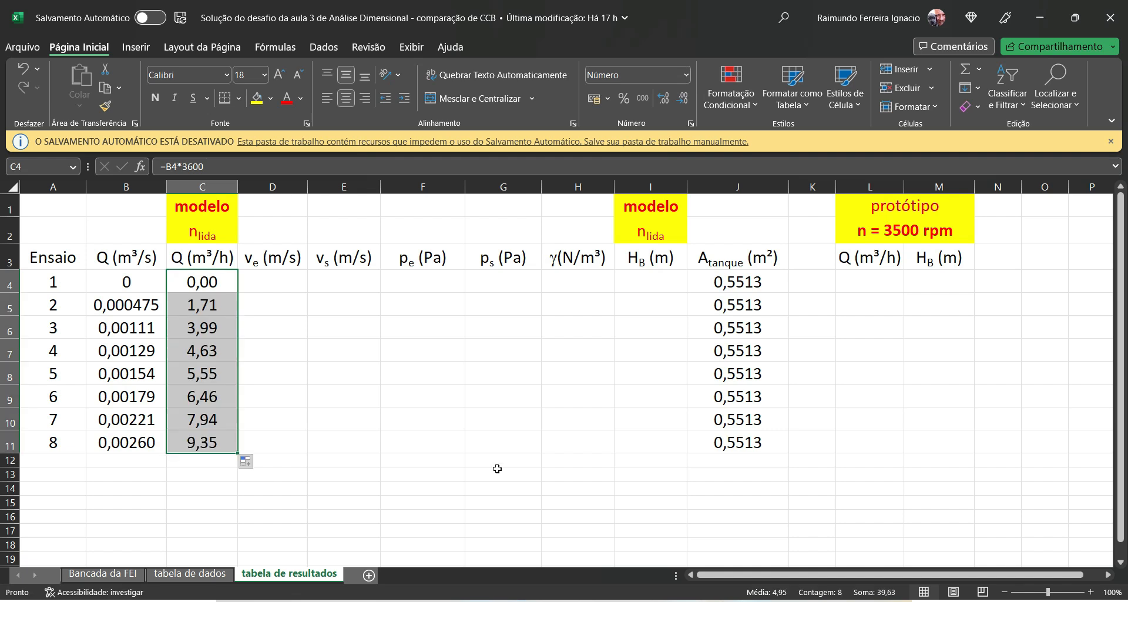
# Step: Calculate the inlet velocity with =B4/(13,1/10000) in D4 and fill it down to D11
pyautogui.click(262, 281)
pyautogui.write('=')
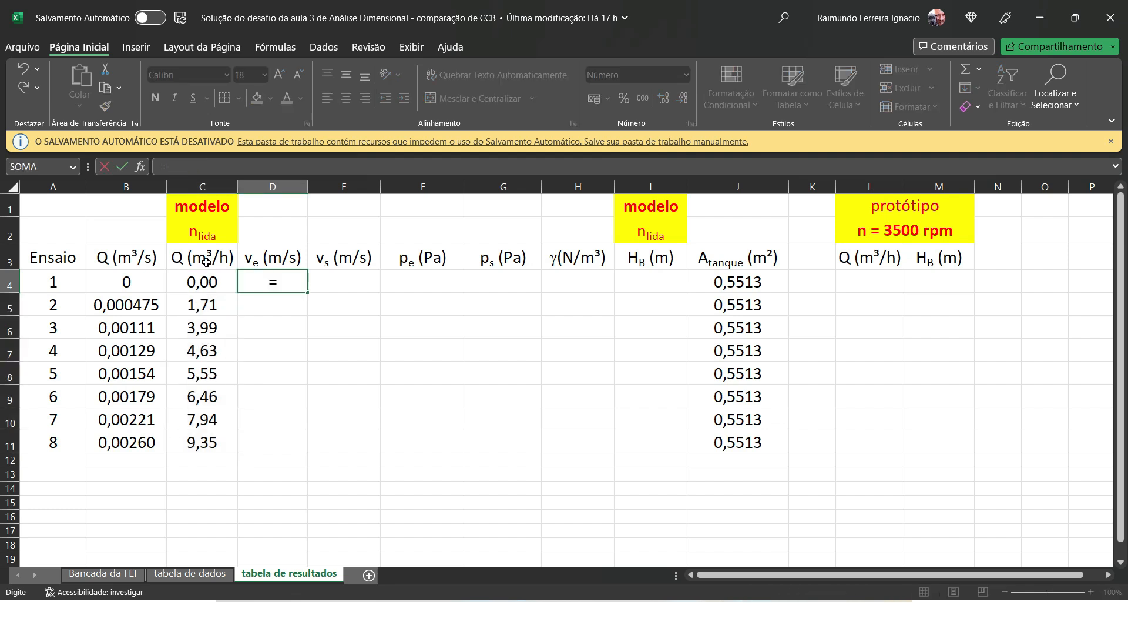
pyautogui.click(141, 284)
pyautogui.write('/')
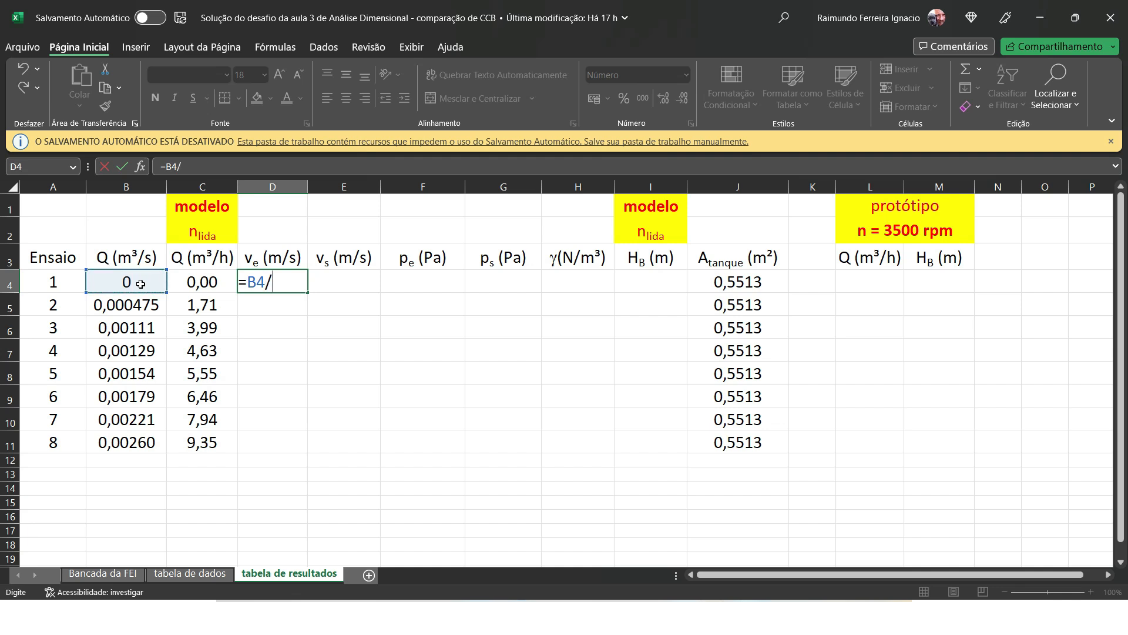
pyautogui.write('(13,1')
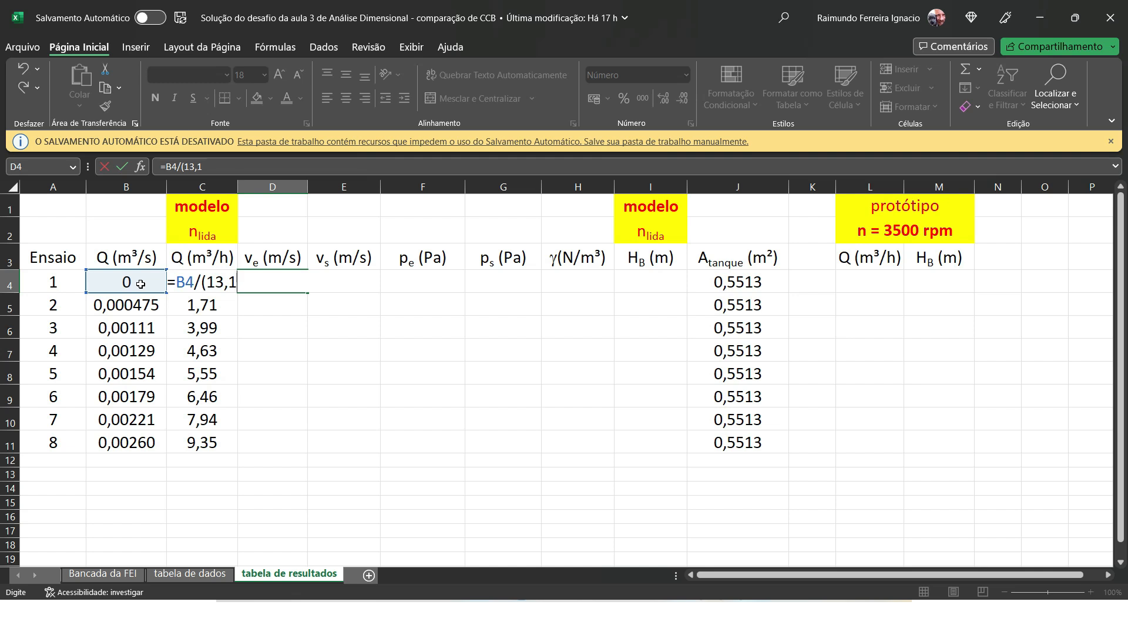
pyautogui.write('/10000')
pyautogui.press('Return')
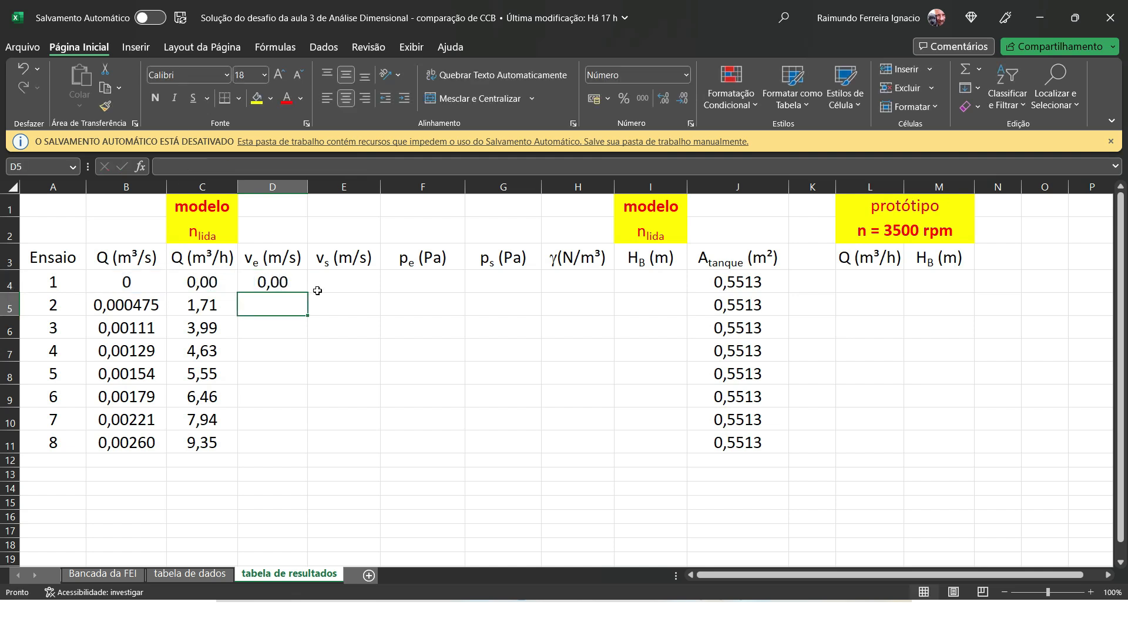
pyautogui.press('Up')
pyautogui.moveTo(306, 292); pyautogui.dragTo(306, 449)
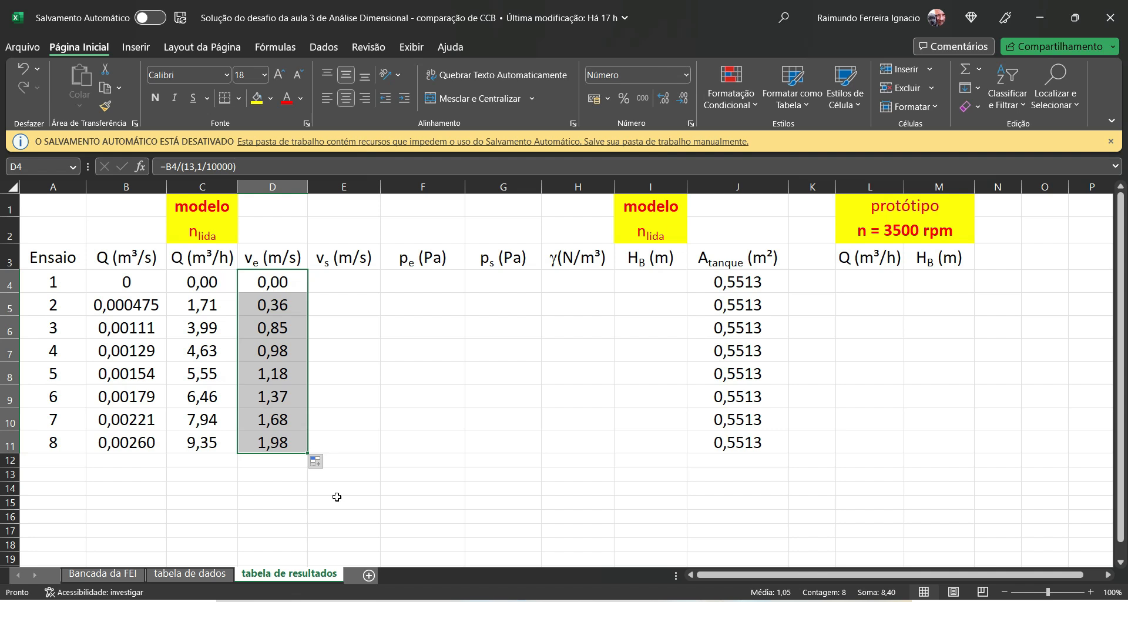
# Step: Calculate the outlet velocity with =B4/(5,57/10000) in E4 and fill it down to E11
pyautogui.click(357, 276)
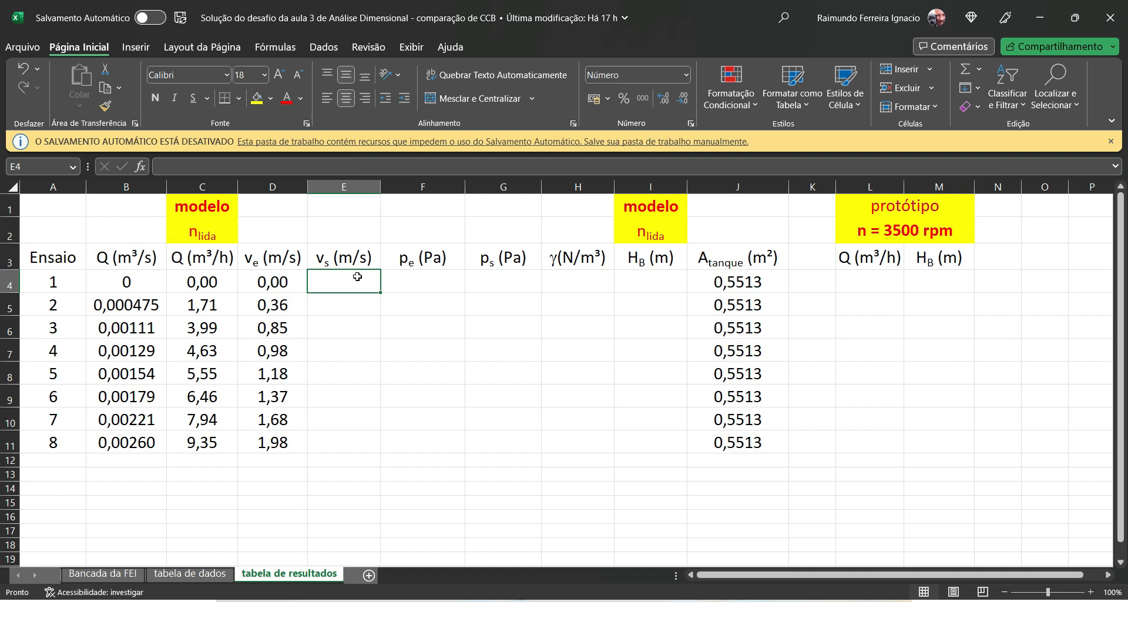
pyautogui.write('=')
pyautogui.click(140, 283)
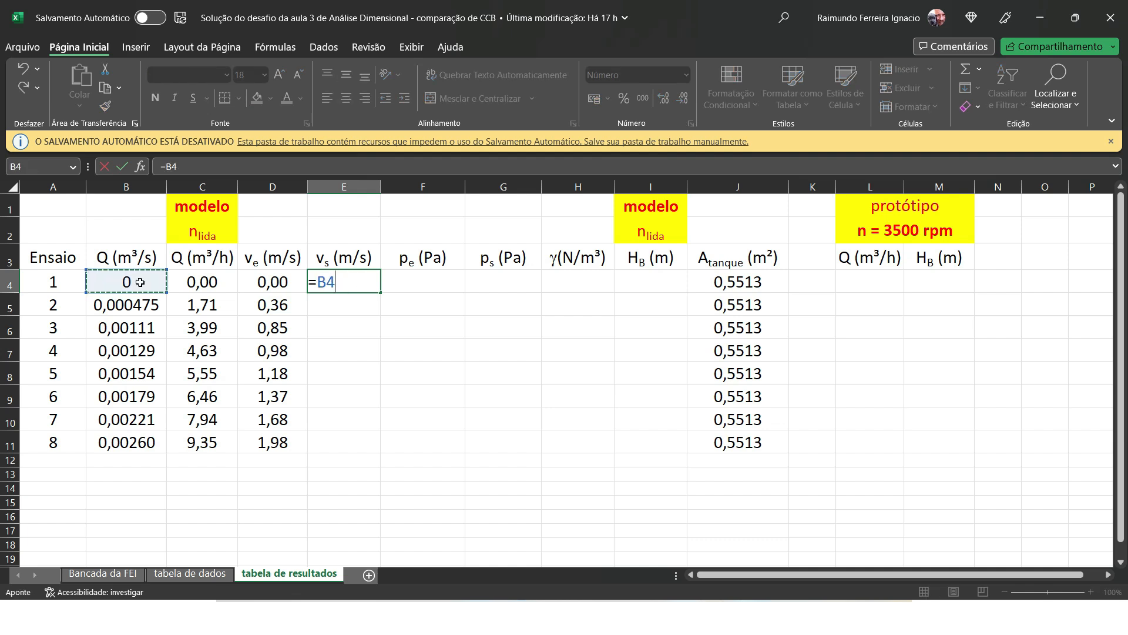
pyautogui.write('/(')
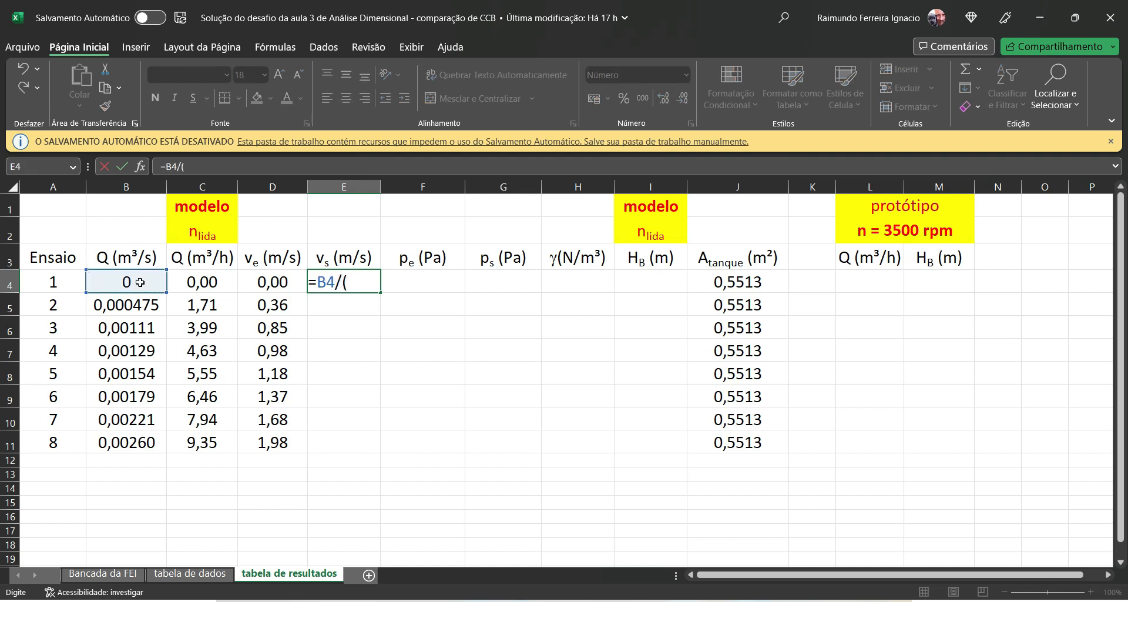
pyautogui.write('5,57/10000)')
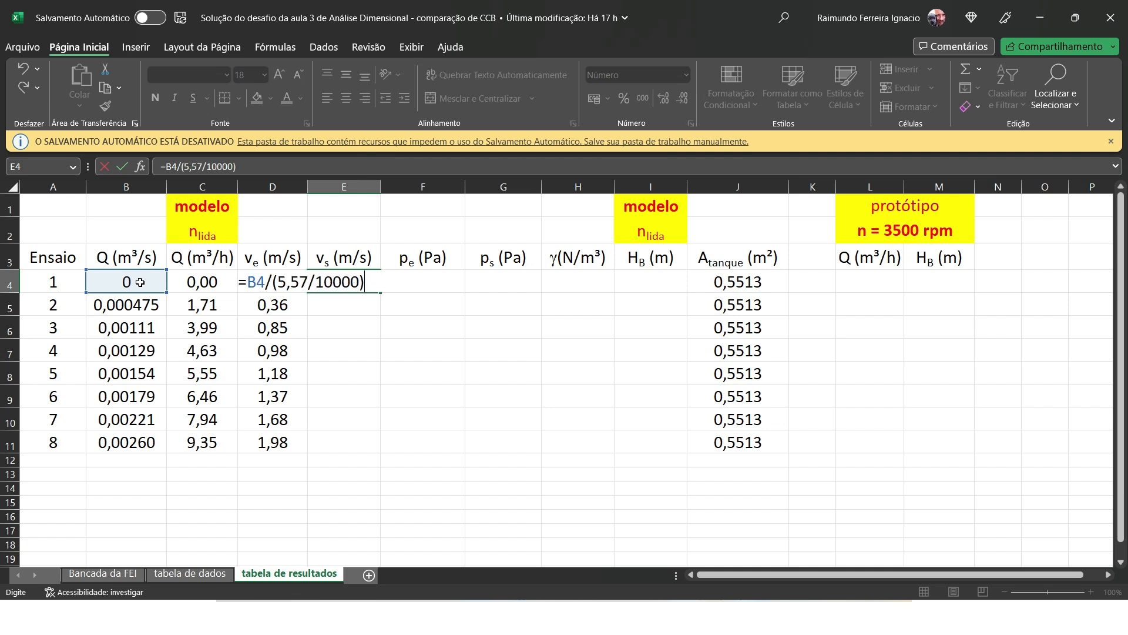
pyautogui.press('Return')
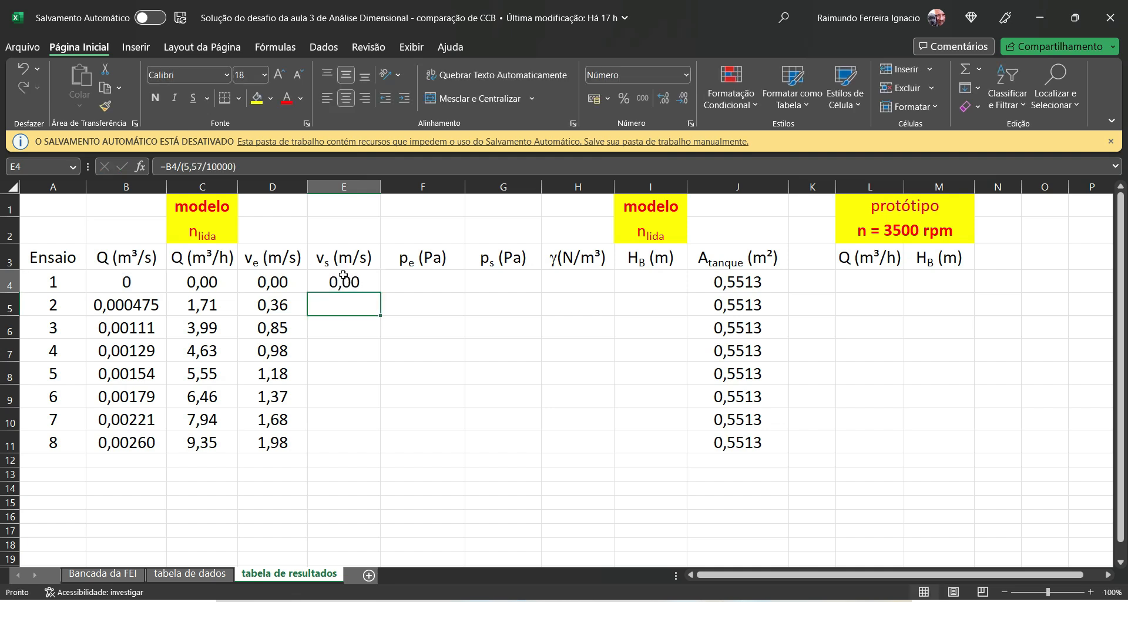
pyautogui.click(345, 282)
pyautogui.doubleClick(380, 292)
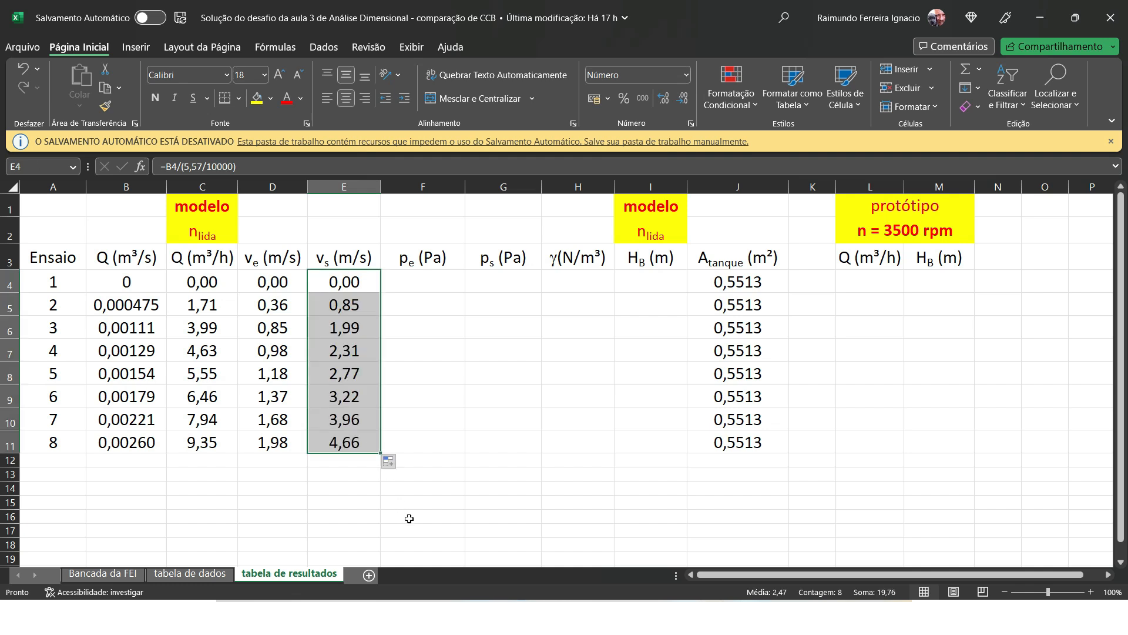
# Step: Calculate the inlet pressure with =('tabela de dados'!D3/1000)*13600*9,8+'tabela de dados'!$Q$10*9,8*0,14 in F4 and fill it down to F11
pyautogui.click(417, 279)
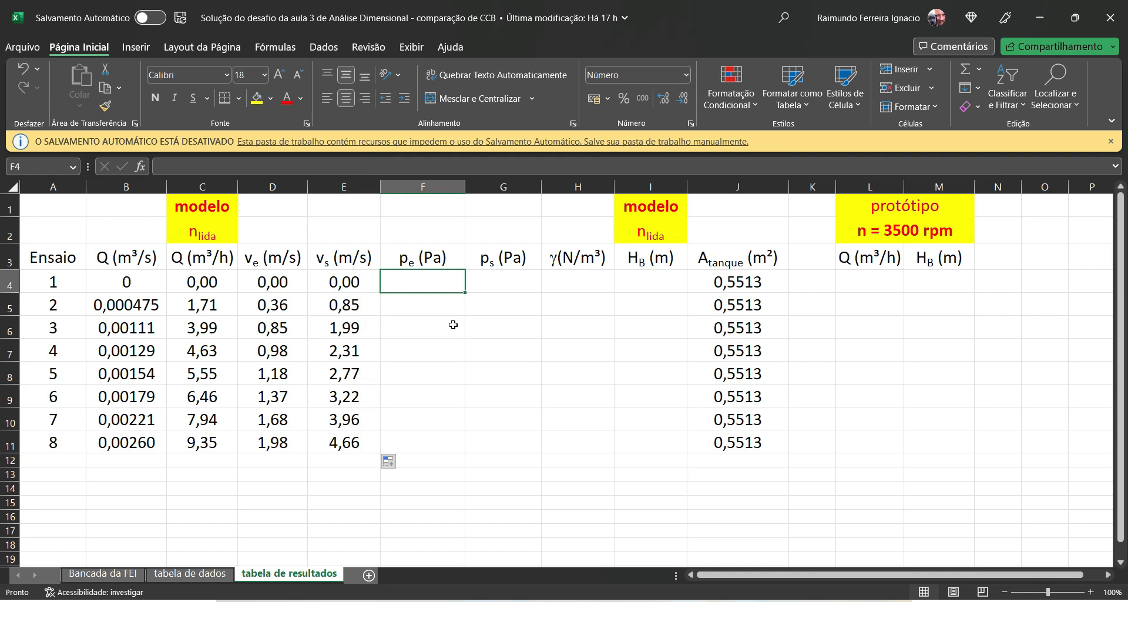
pyautogui.write('=')
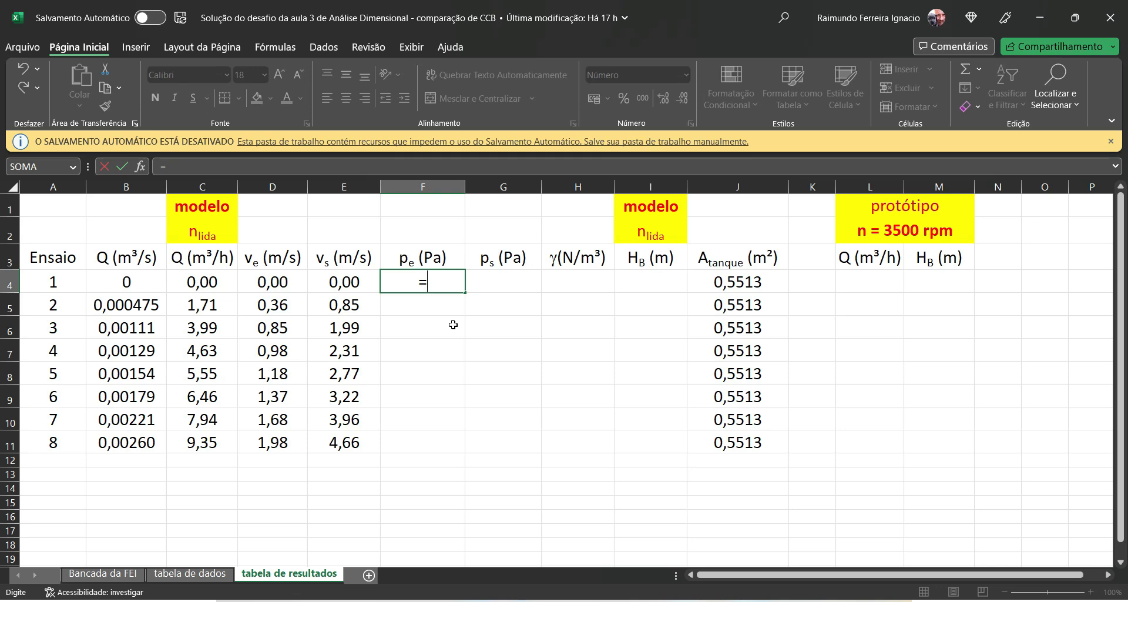
pyautogui.write('(')
pyautogui.click(190, 573)
pyautogui.click(285, 278)
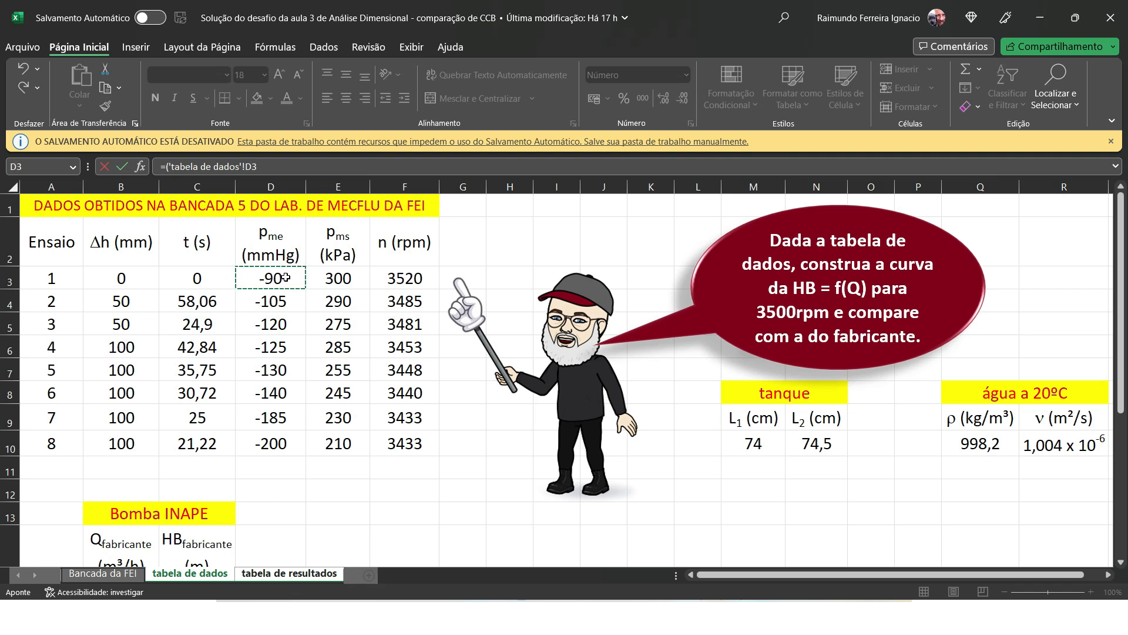
pyautogui.write('/100')
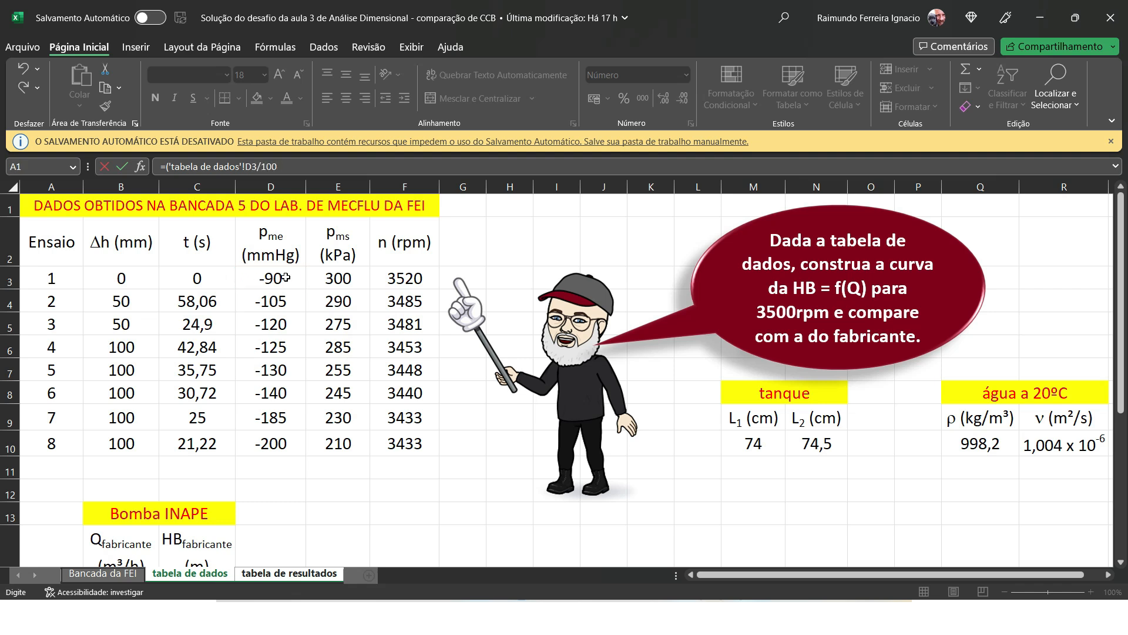
pyautogui.write('0)*13600*9,8+')
pyautogui.click(965, 443)
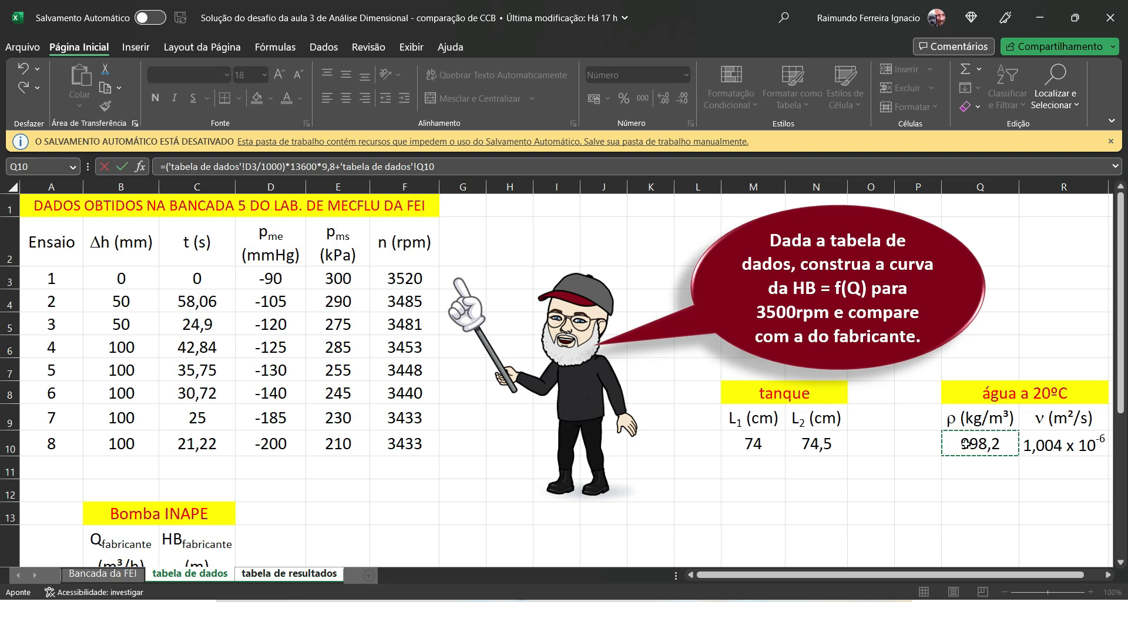
pyautogui.write('*9,8*')
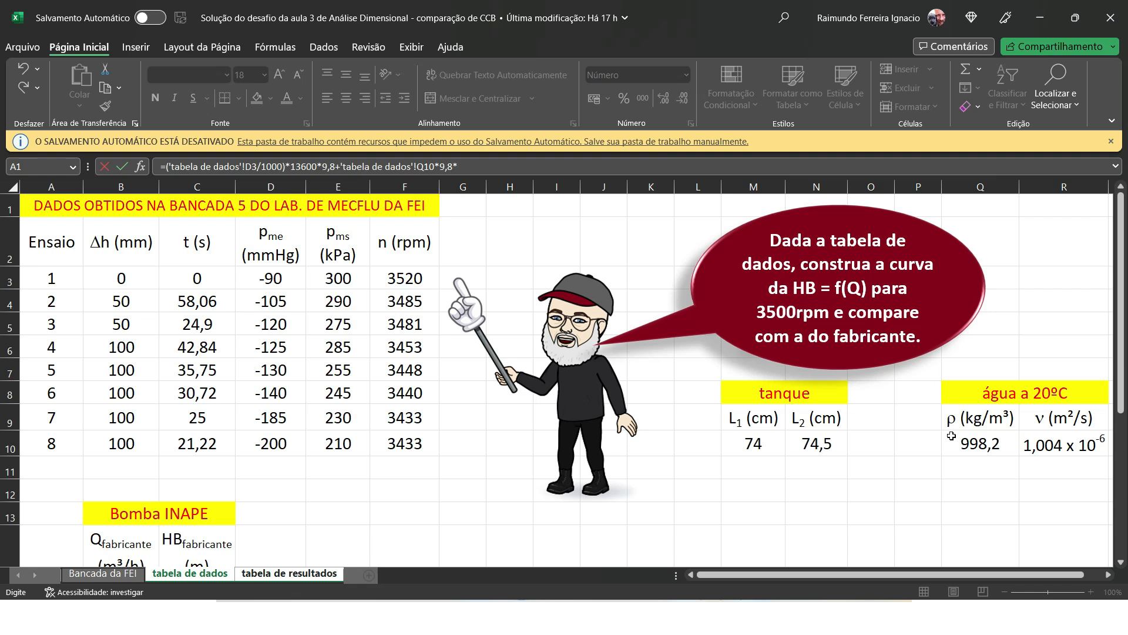
pyautogui.write('0,14')
pyautogui.click(428, 169)
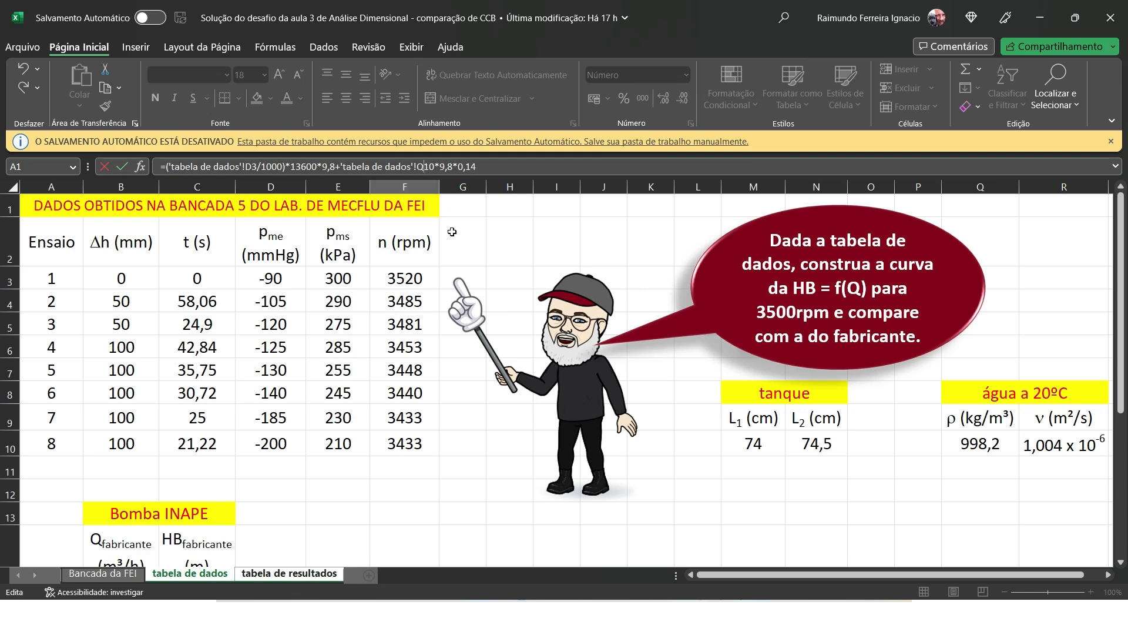
pyautogui.press('F4')
pyautogui.press('Return')
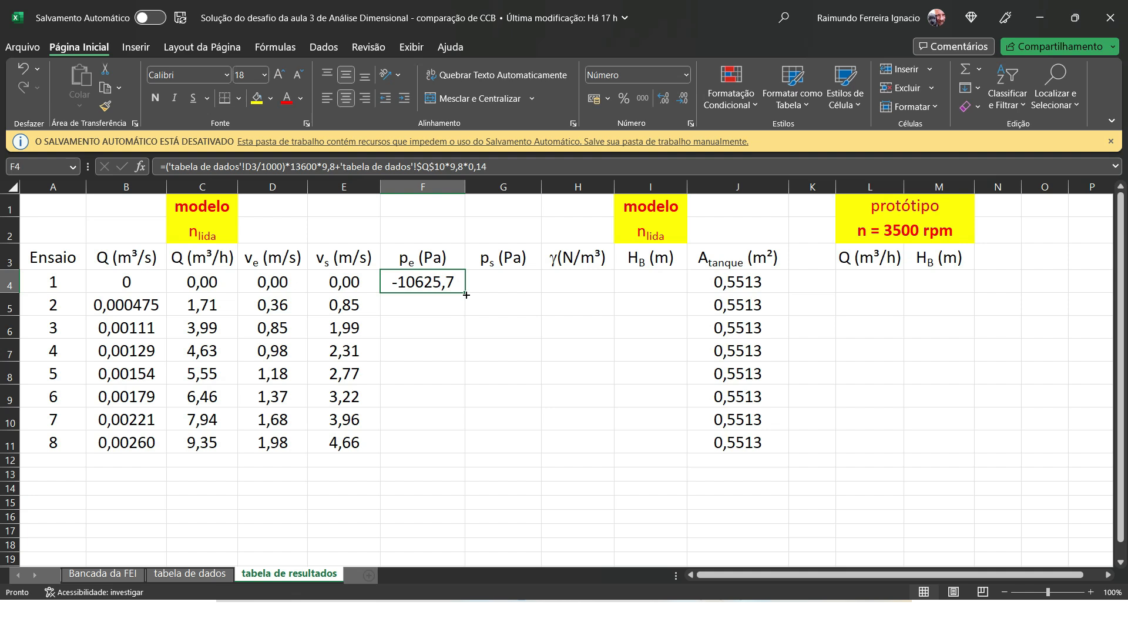
pyautogui.moveTo(465, 292); pyautogui.dragTo(465, 452)
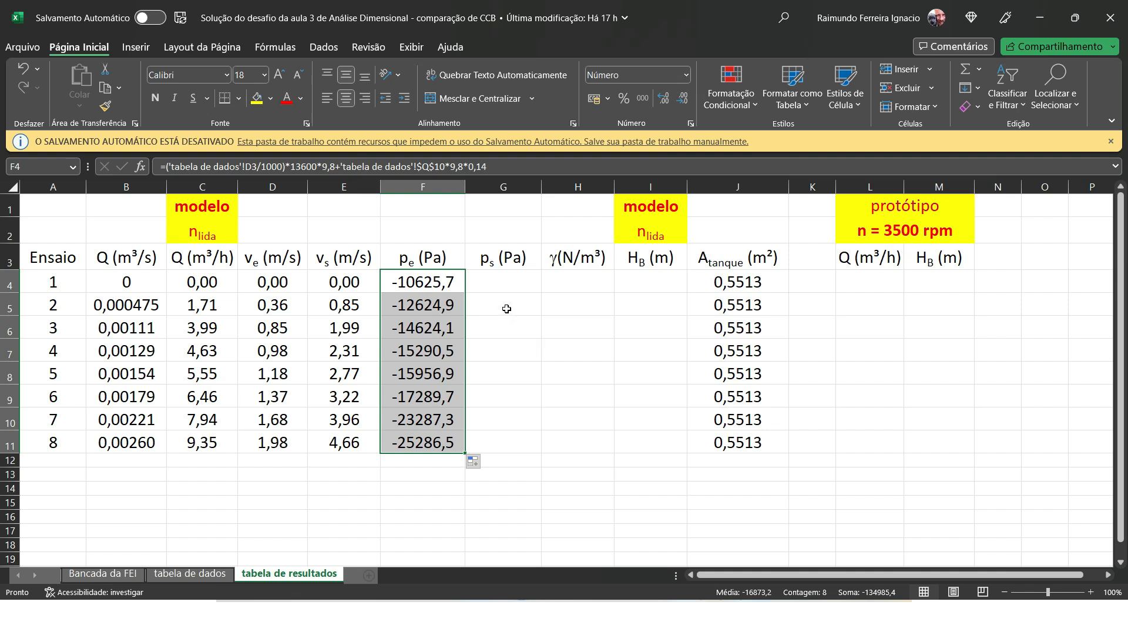
# Step: Calculate the outlet pressure in Pa with ='tabela de dados'!E3*1000 in G4 and fill it down to G11
pyautogui.click(498, 280)
pyautogui.write('=')
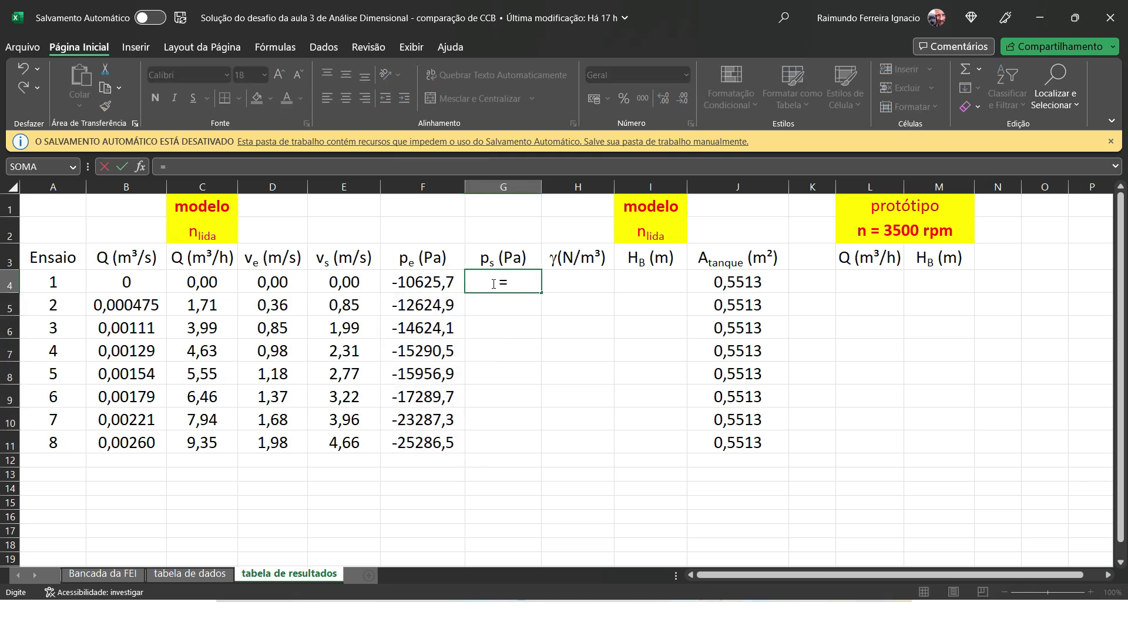
pyautogui.click(189, 573)
pyautogui.click(349, 278)
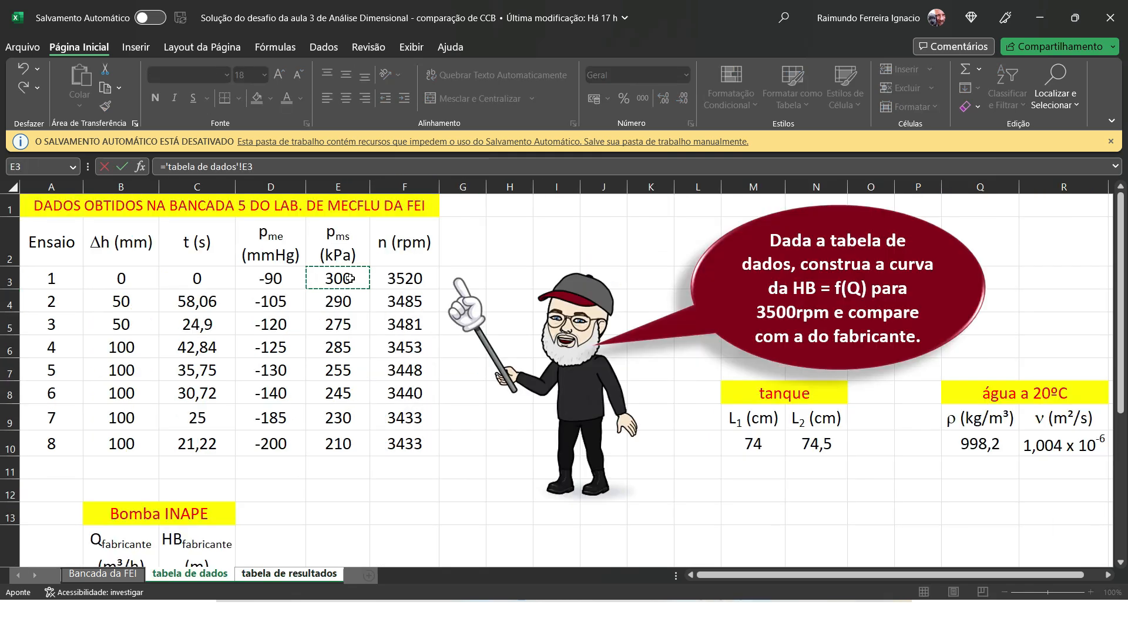
pyautogui.write('*1000')
pyautogui.press('Return')
pyautogui.click(504, 282)
pyautogui.moveTo(541, 292); pyautogui.dragTo(541, 450)
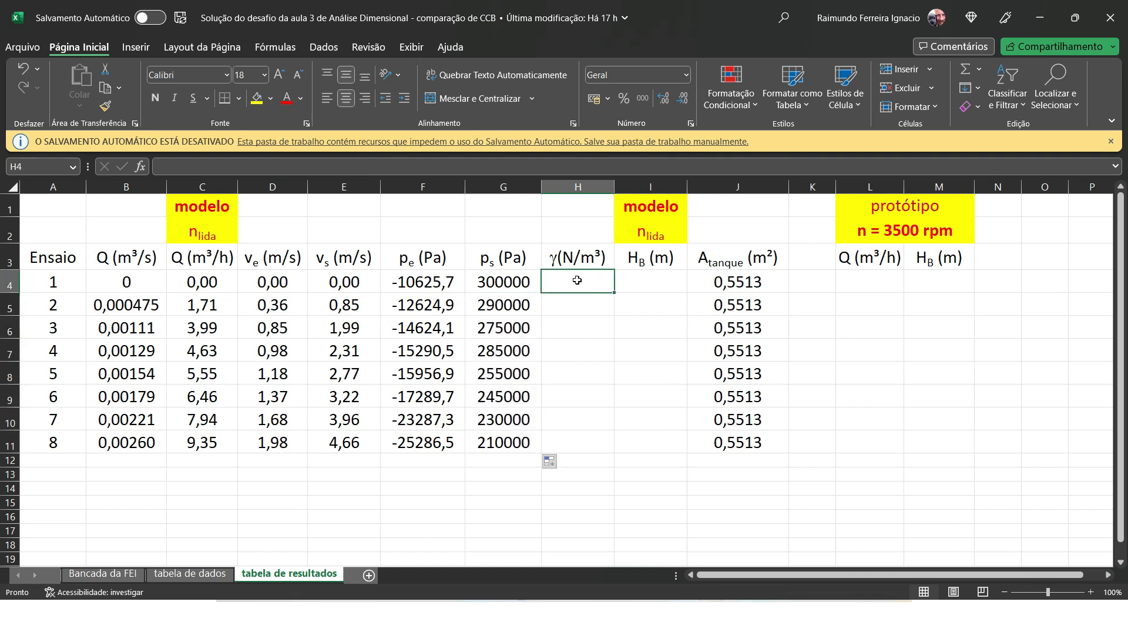
# Step: Calculate the specific weight of the water with ='tabela de dados'!Q10*9,8 in H4
pyautogui.write('=')
pyautogui.click(190, 573)
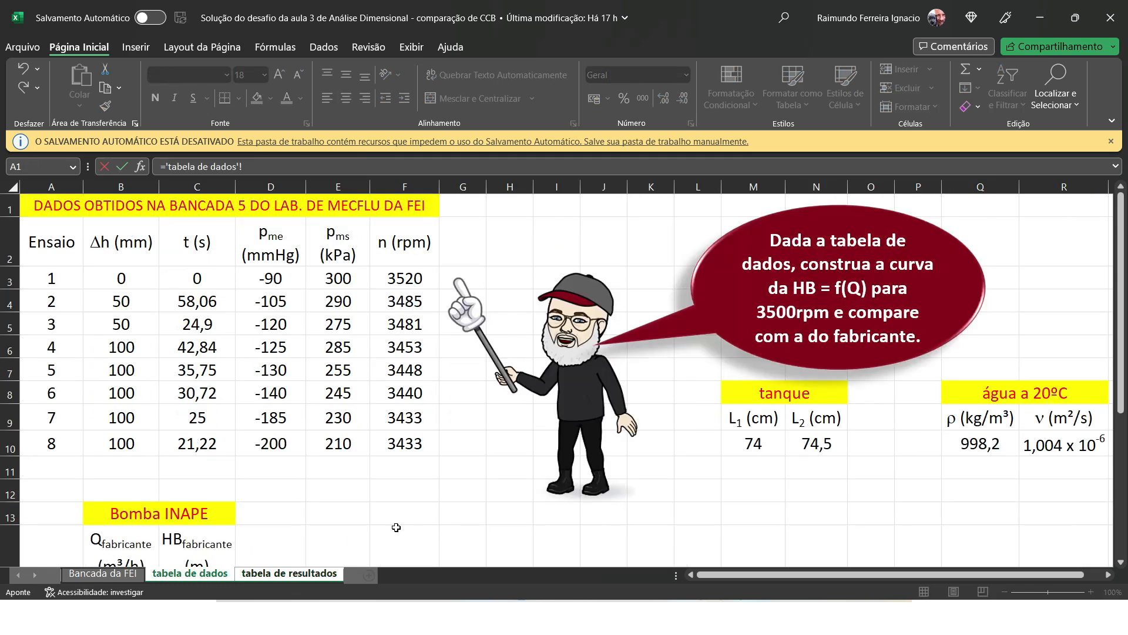
pyautogui.click(976, 445)
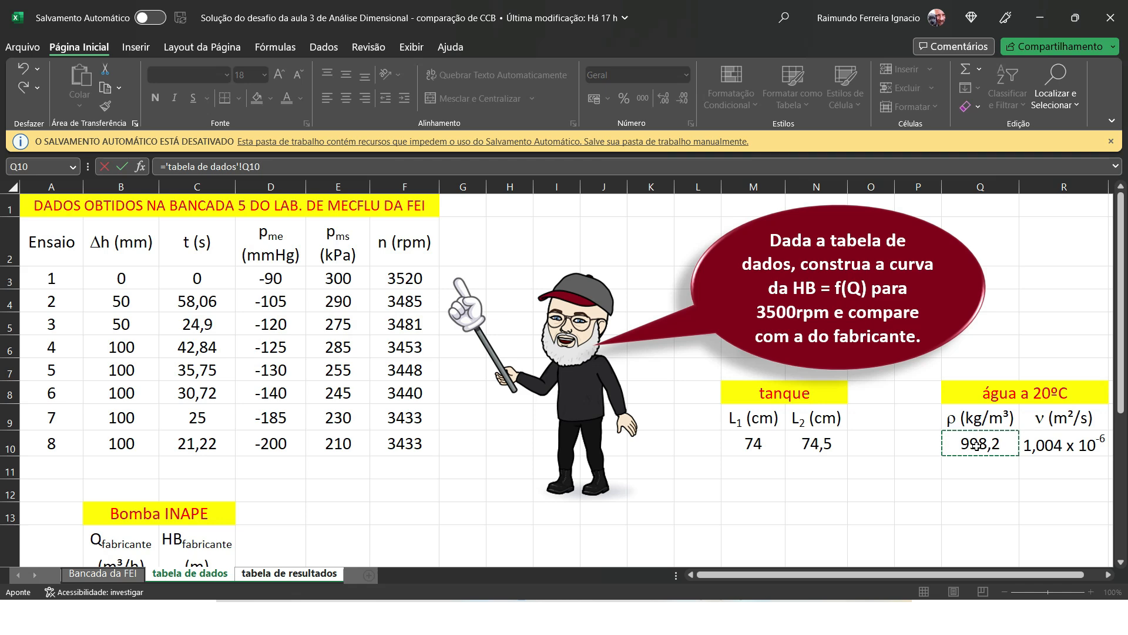
pyautogui.write('*')
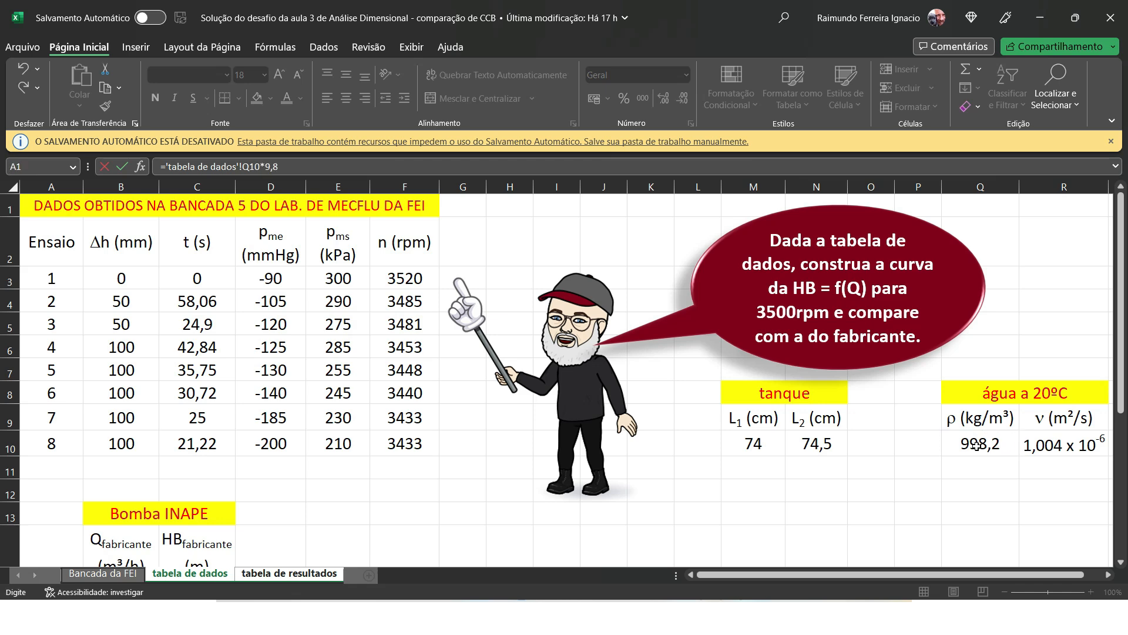
pyautogui.write('9,8')
pyautogui.press('Return')
# Step: Make the density reference in H4 absolute as $Q$10 and fill the specific weight formula down to H11
pyautogui.click(587, 279)
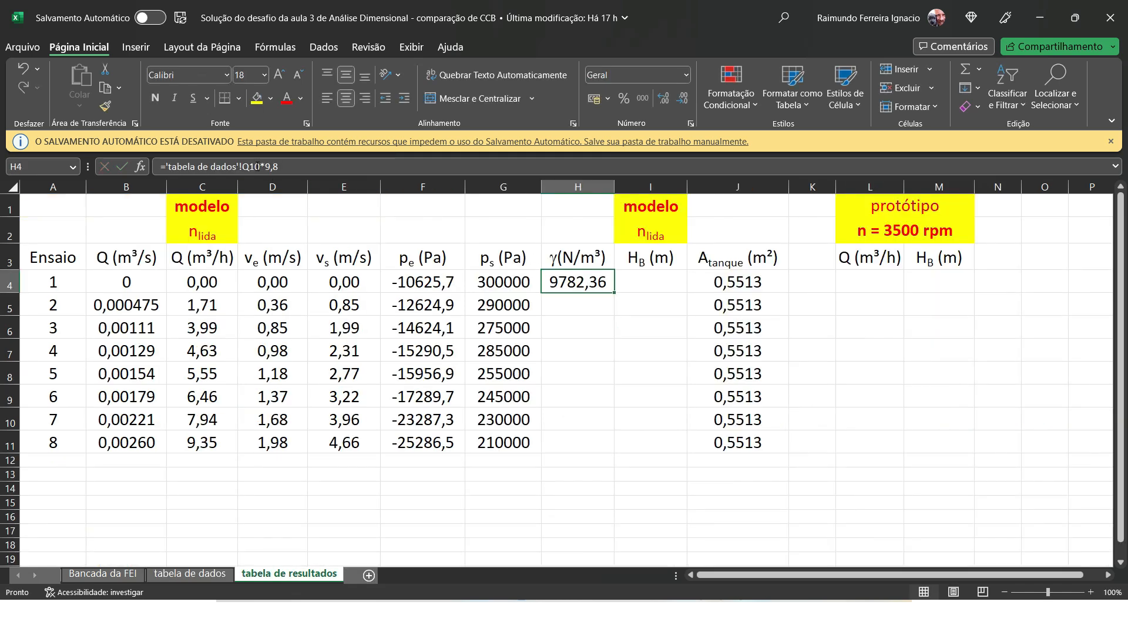
pyautogui.click(252, 168)
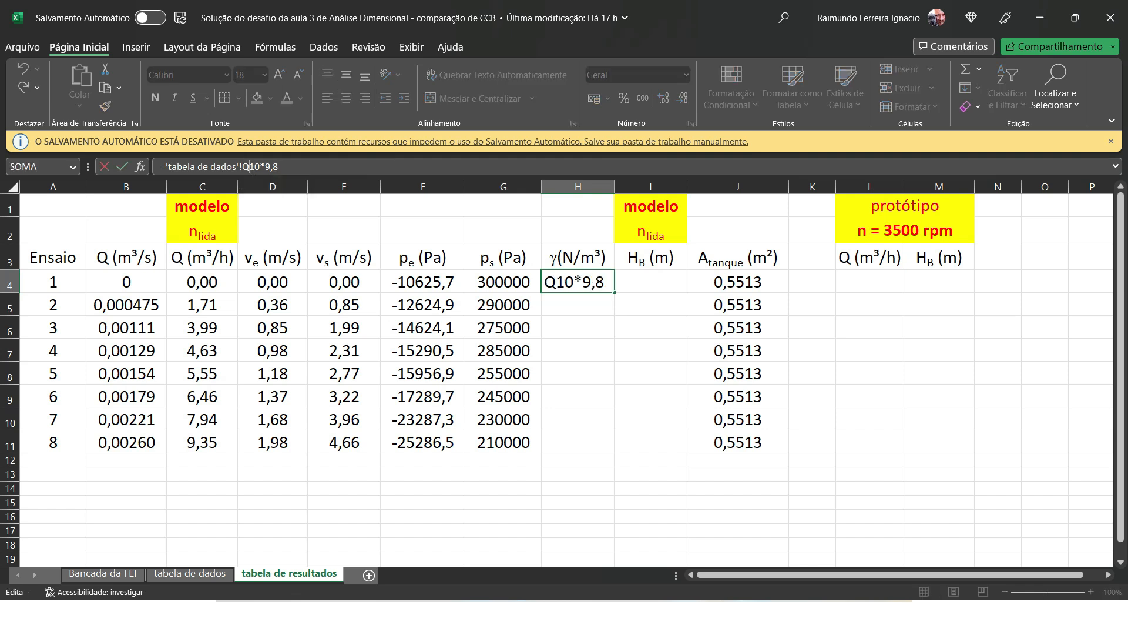
pyautogui.press('F4')
pyautogui.press('Return')
pyautogui.click(606, 287)
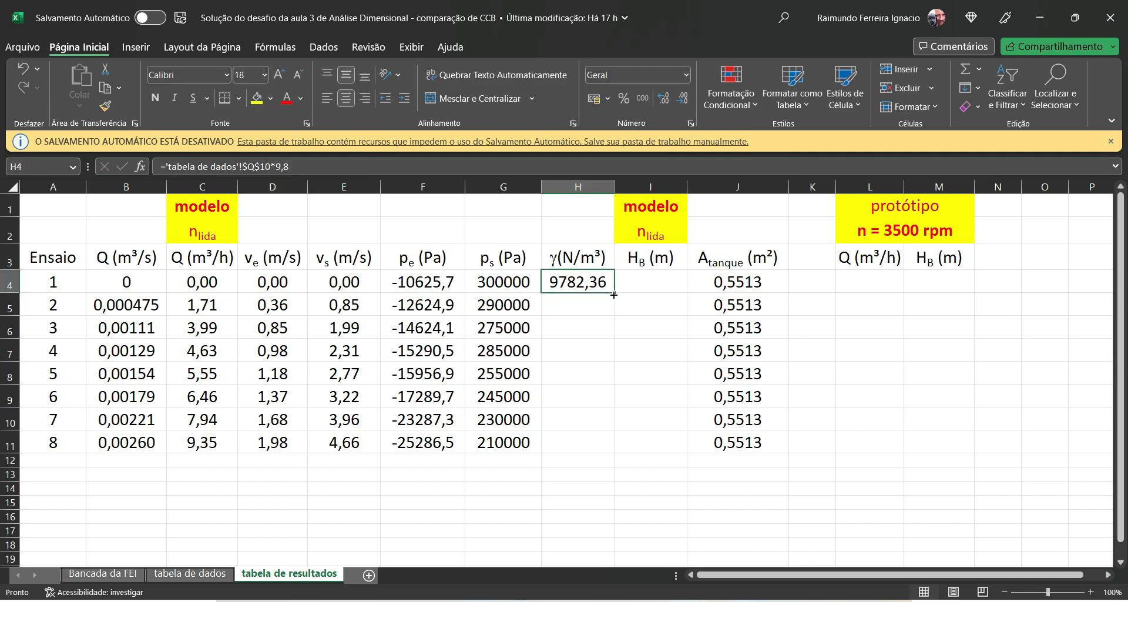
pyautogui.doubleClick(616, 293)
pyautogui.click(857, 444)
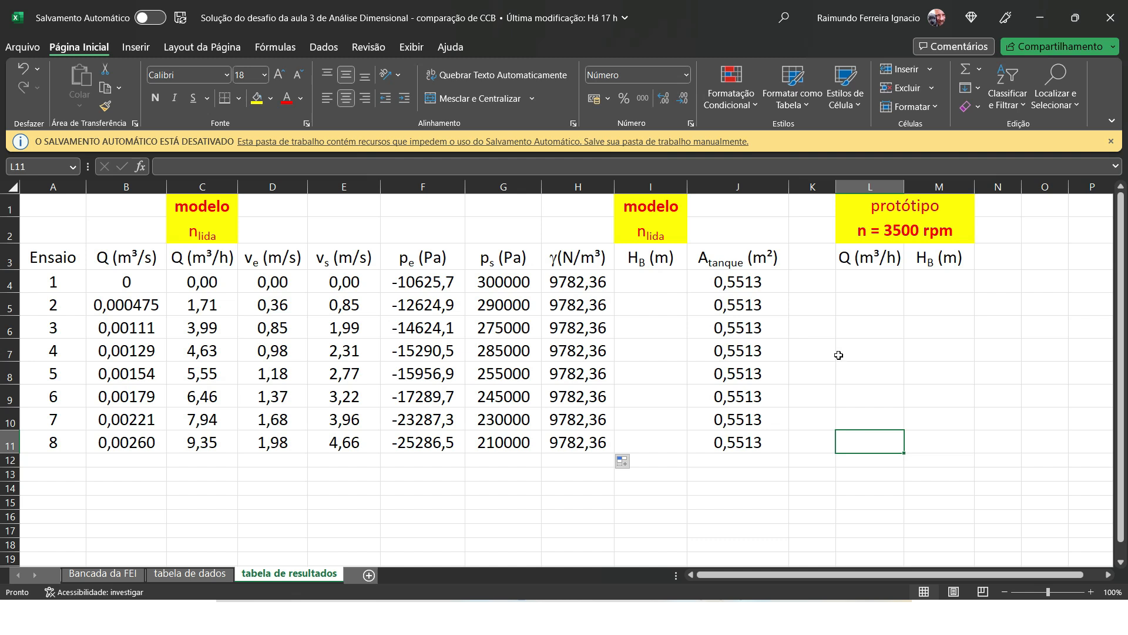
# Step: Begin the model's pump head formula in I4 with the elevation and pressure terms =0,24+((G4-F4)/H4)
pyautogui.click(663, 284)
pyautogui.write('=')
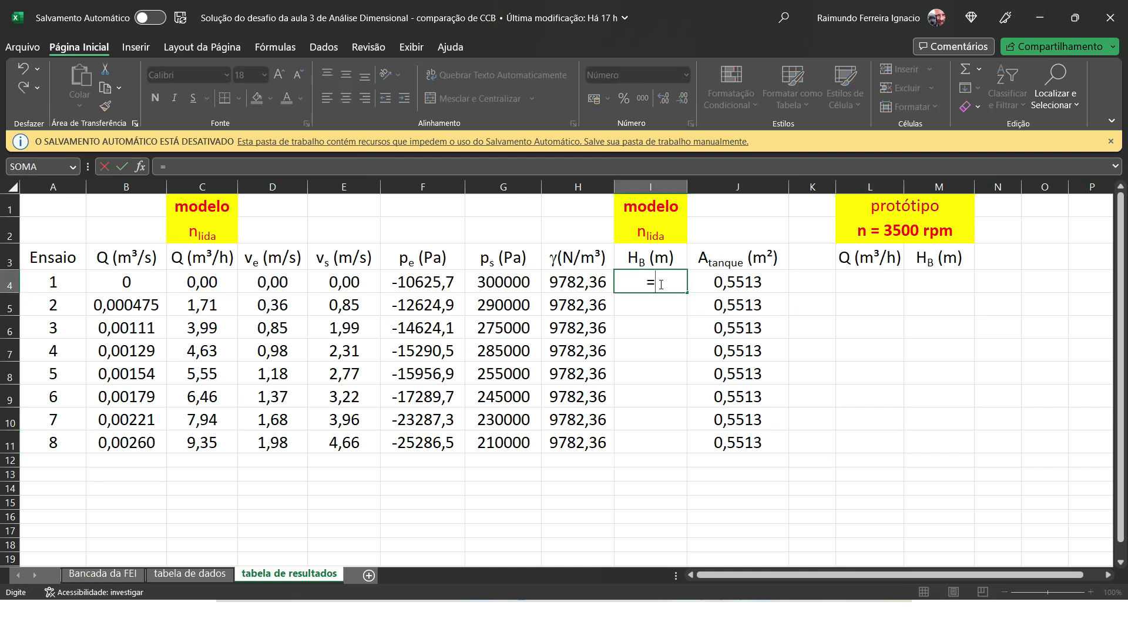
pyautogui.write('0,24+((')
pyautogui.click(502, 281)
pyautogui.write('-')
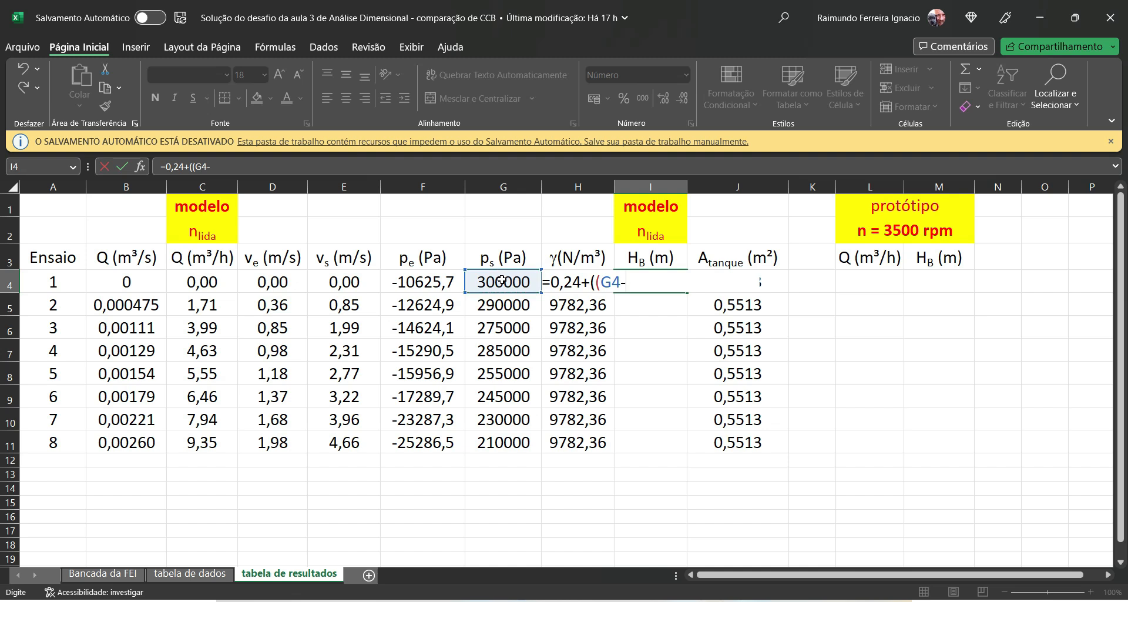
pyautogui.click(433, 281)
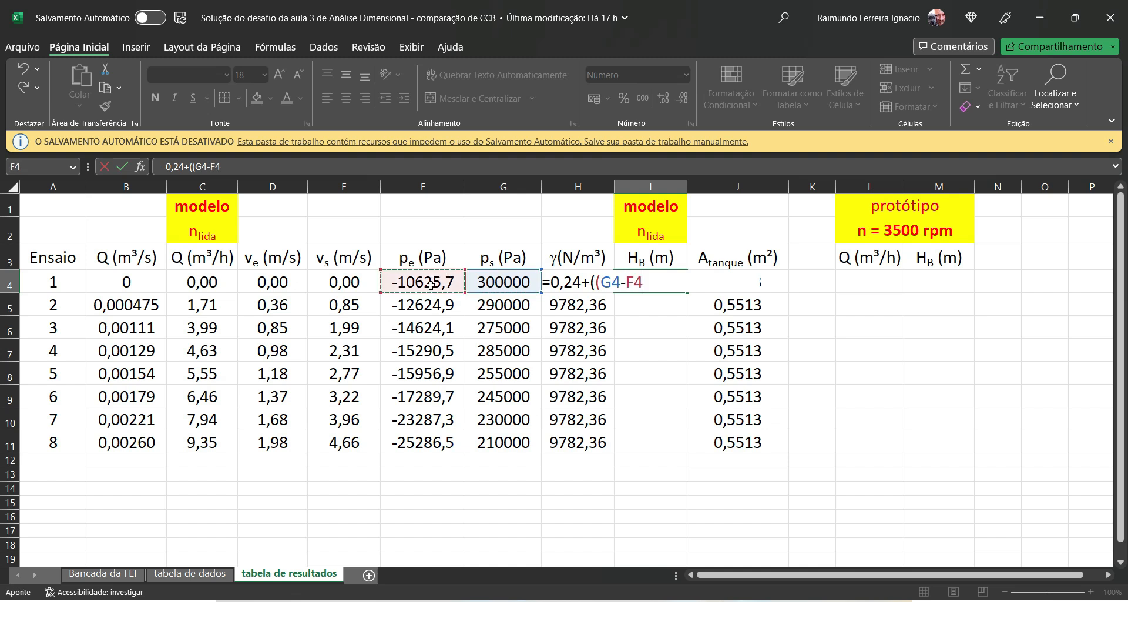
pyautogui.write(')/')
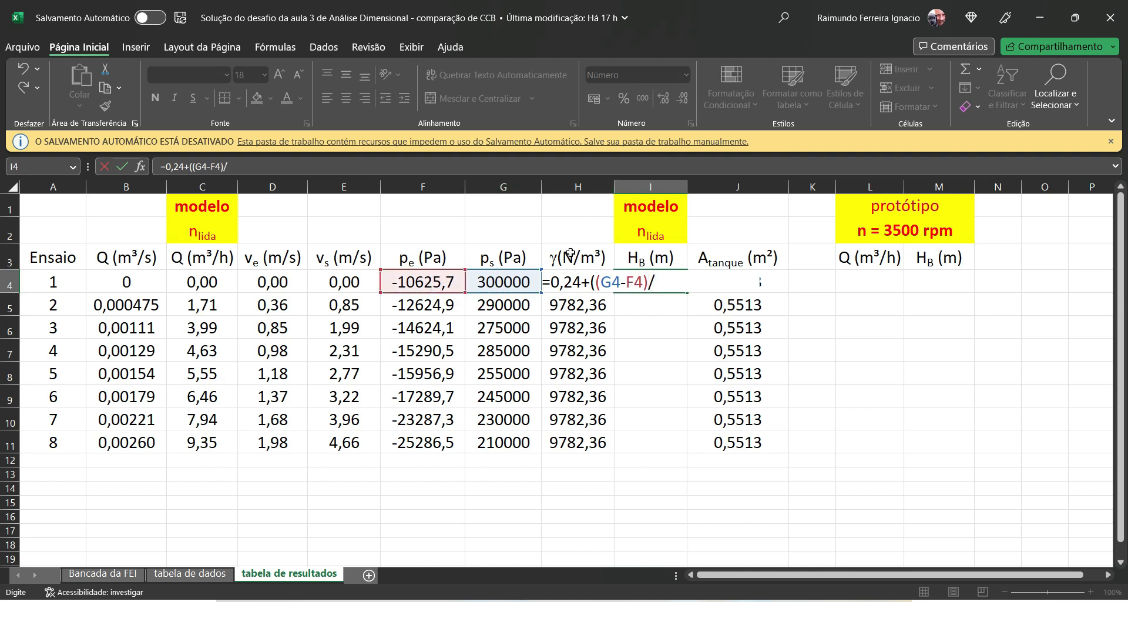
pyautogui.click(571, 284)
pyautogui.write(')')
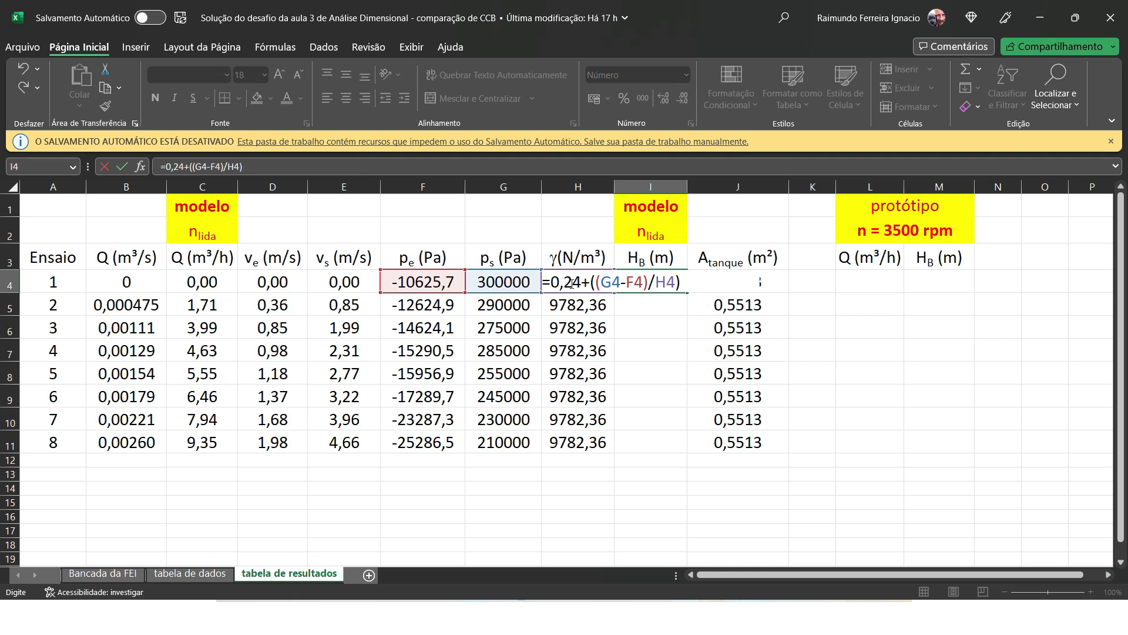
# Step: Complete the pump head formula in I4 with the velocity term +((E4^2-D4^2)/19,6) and fill it down to I11
pyautogui.write('+((')
pyautogui.click(336, 284)
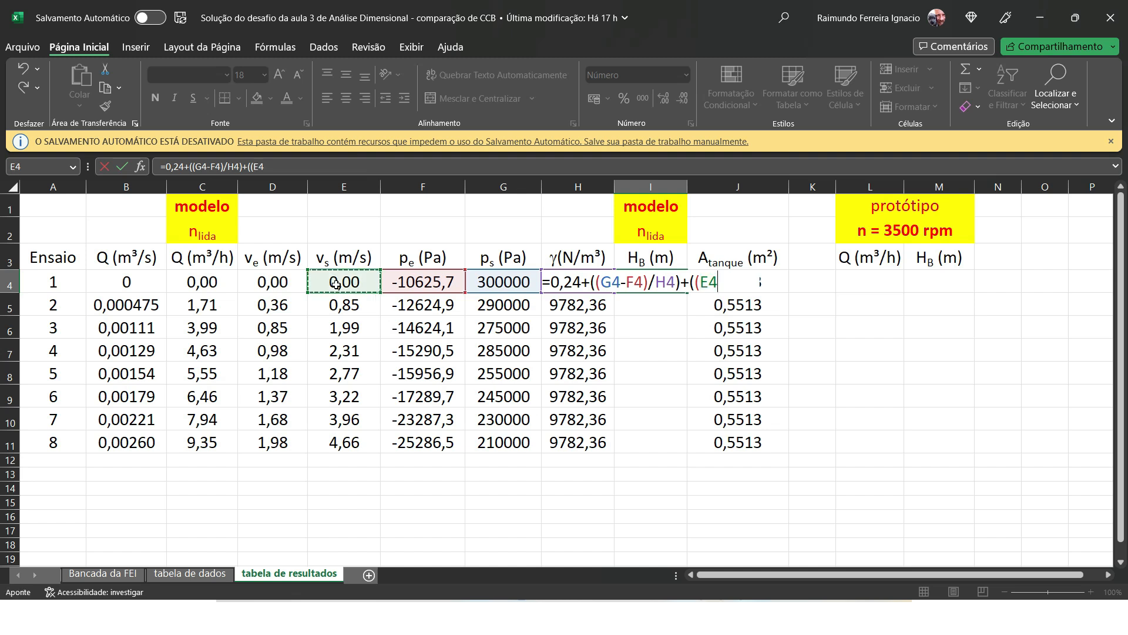
pyautogui.write('^2-')
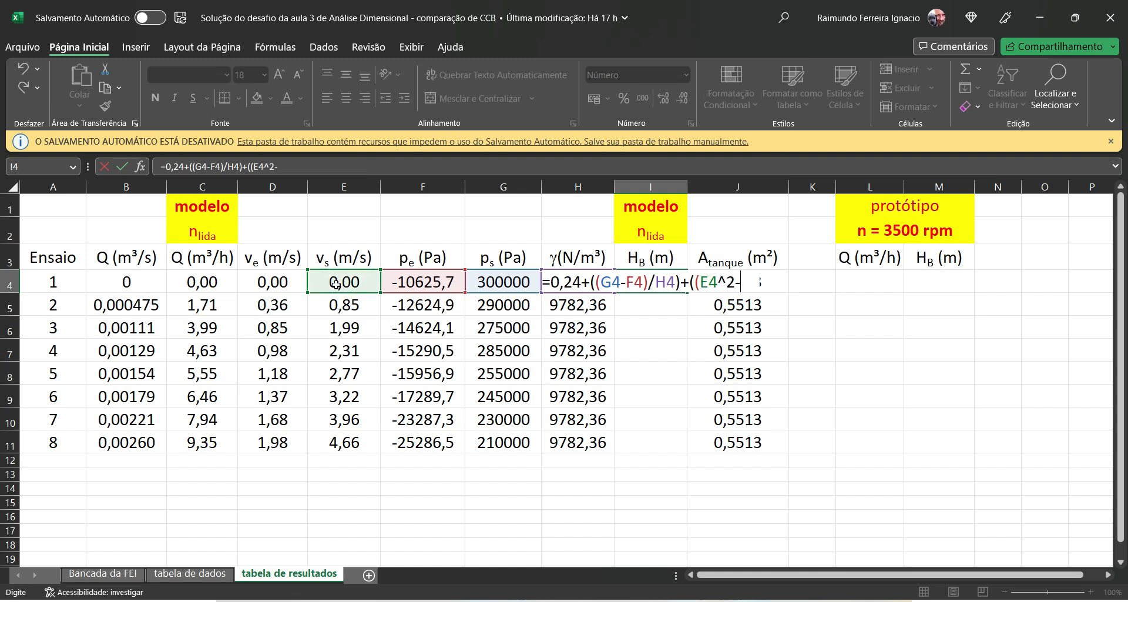
pyautogui.click(273, 283)
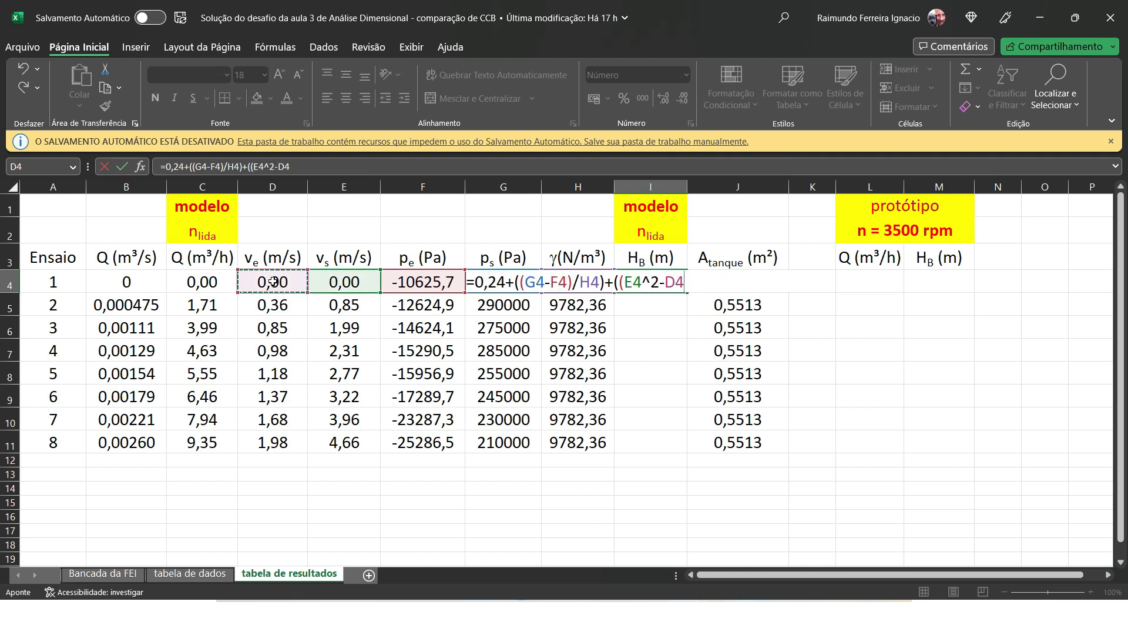
pyautogui.write('^2)')
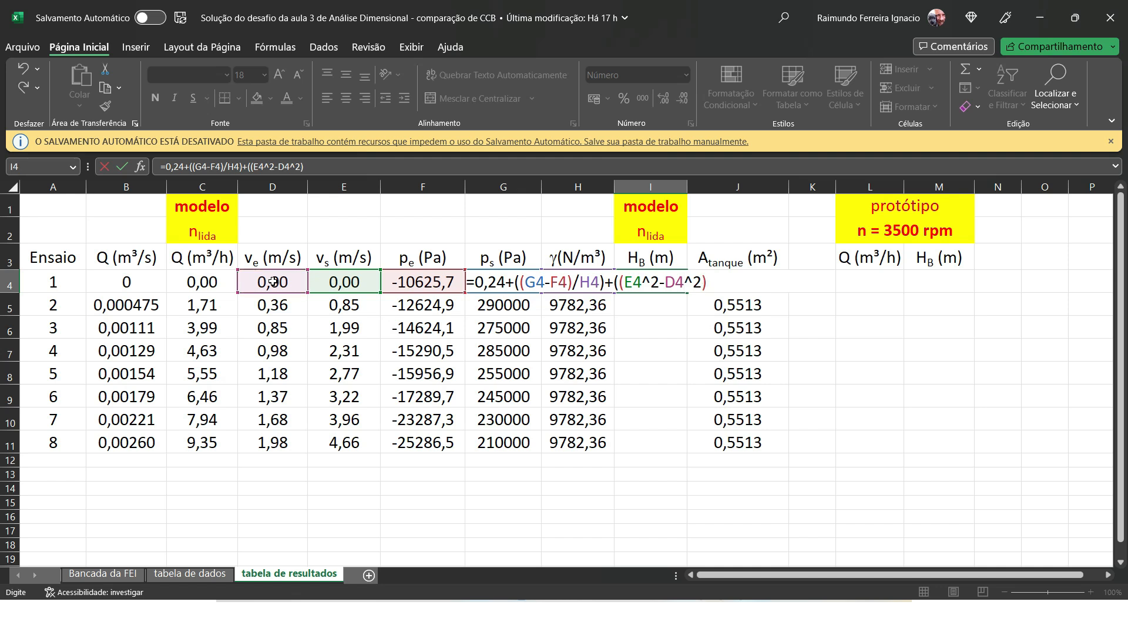
pyautogui.write('/19,6)')
pyautogui.press('Return')
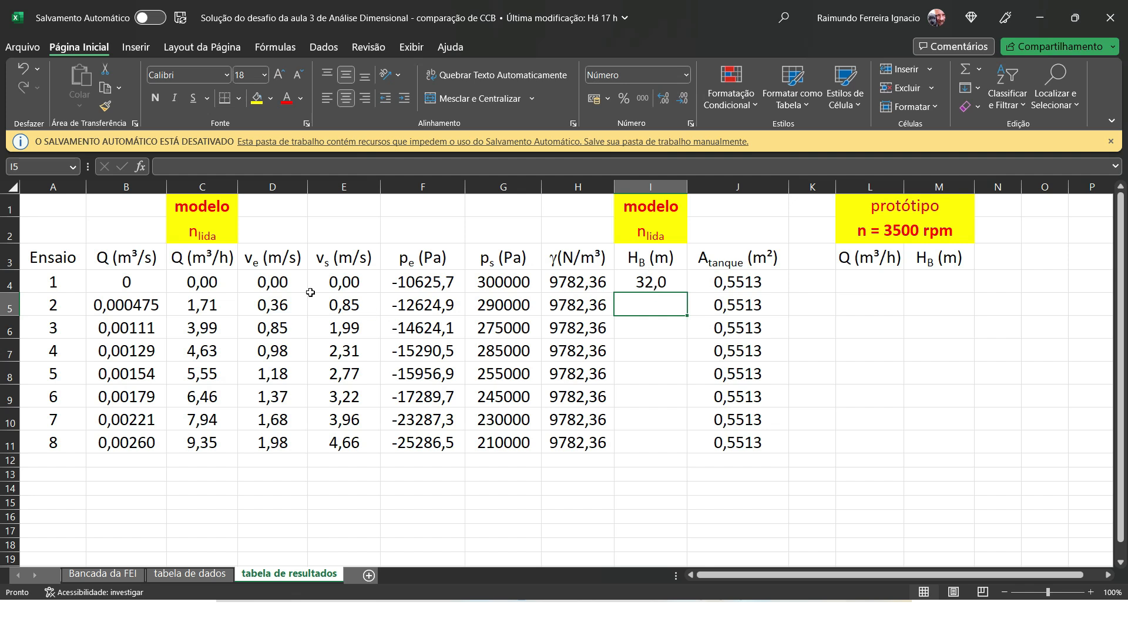
pyautogui.click(664, 285)
pyautogui.moveTo(686, 292); pyautogui.dragTo(687, 450)
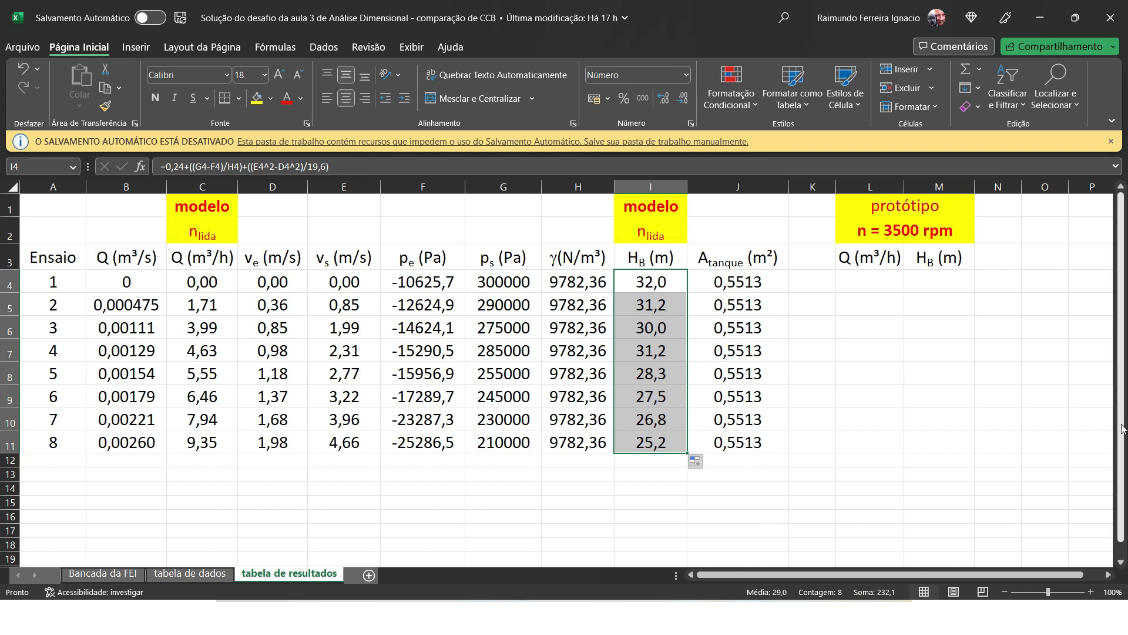
# Step: Calculate the prototype flow in L4 with =(3500/'tabela de dados'!F3)*'tabela de resultados'!C4 and fill it down to L11
pyautogui.click(859, 282)
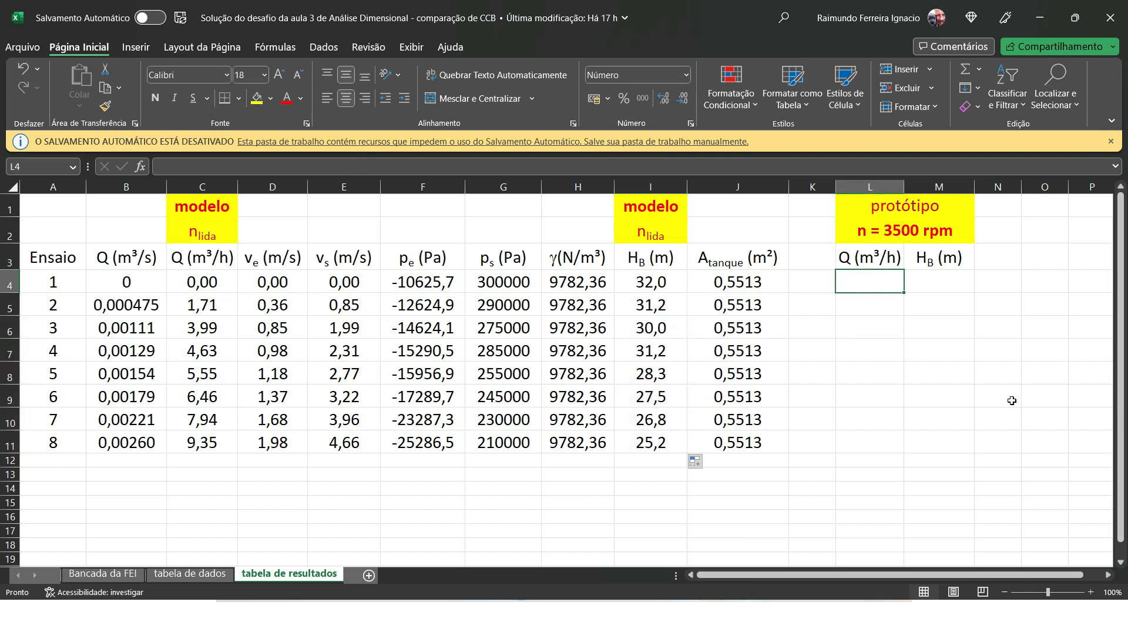
pyautogui.write('=')
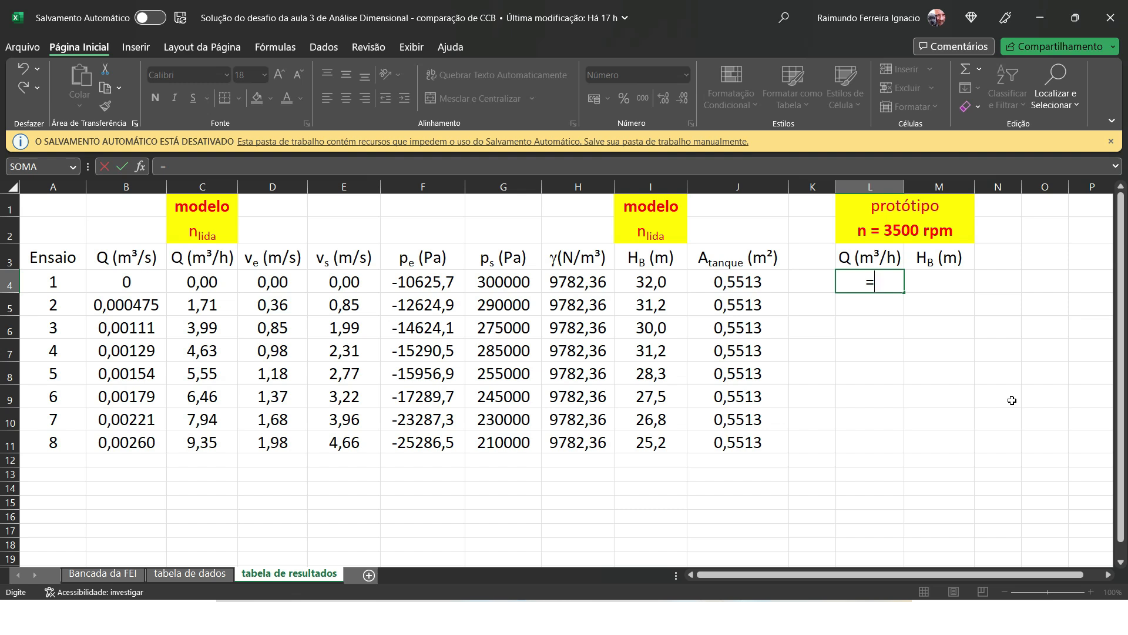
pyautogui.write('(3500')
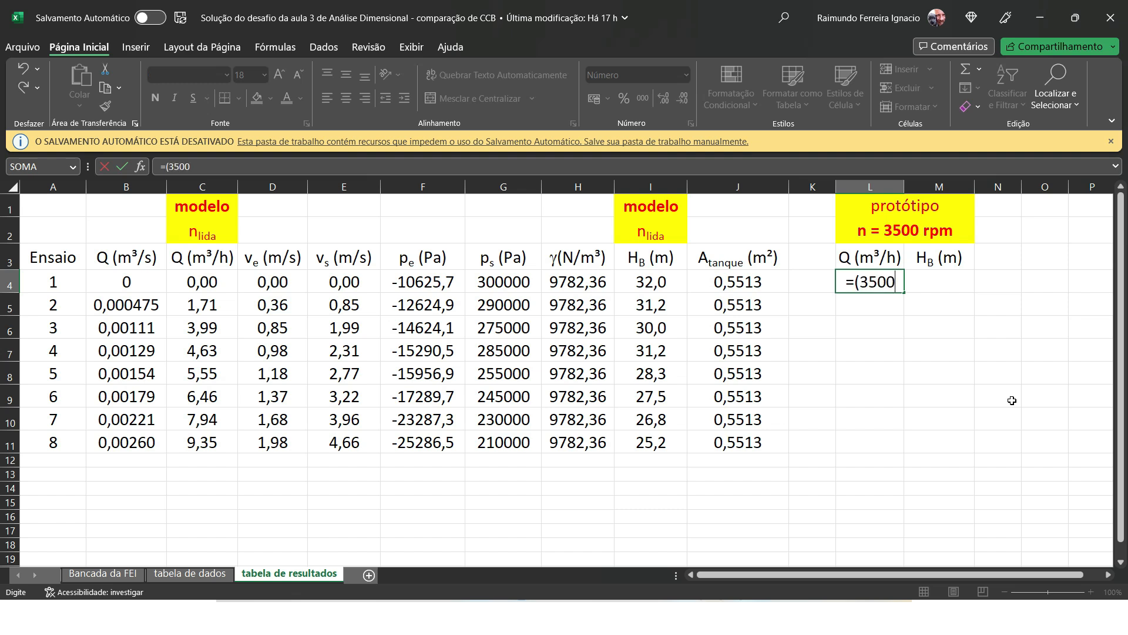
pyautogui.write('/')
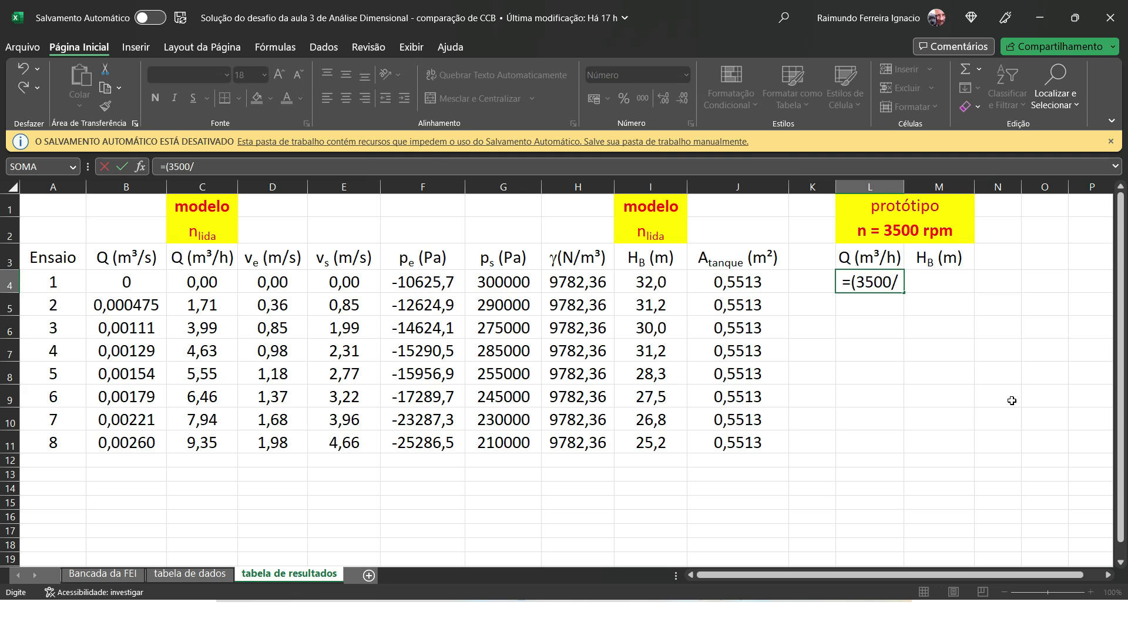
pyautogui.click(176, 576)
pyautogui.click(405, 279)
pyautogui.write('*')
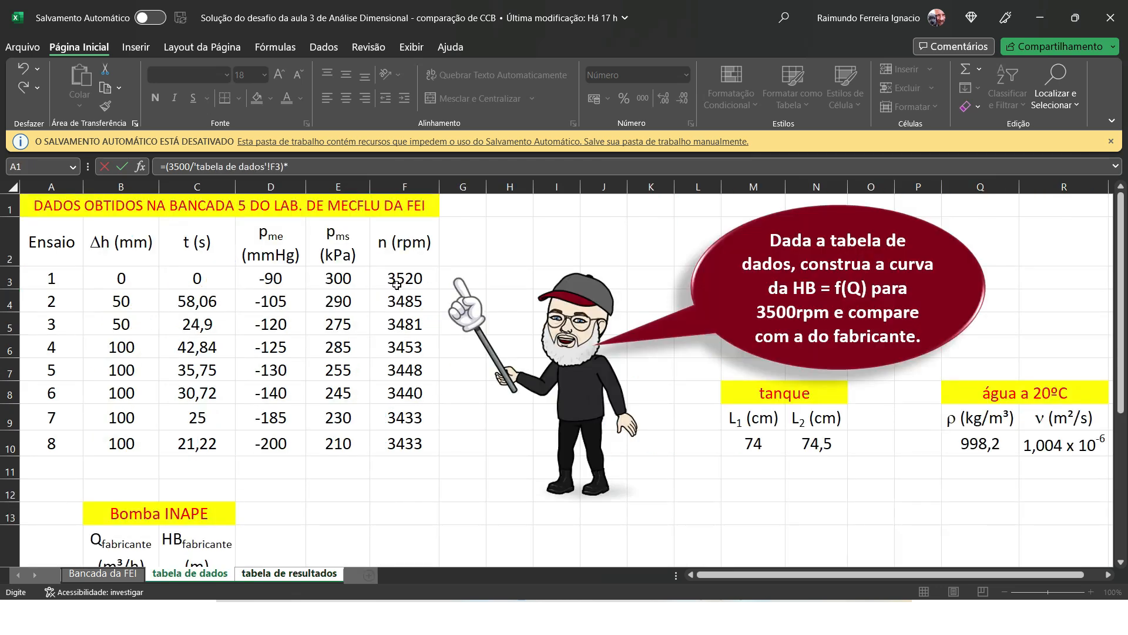
pyautogui.click(303, 574)
pyautogui.click(202, 282)
pyautogui.press('Return')
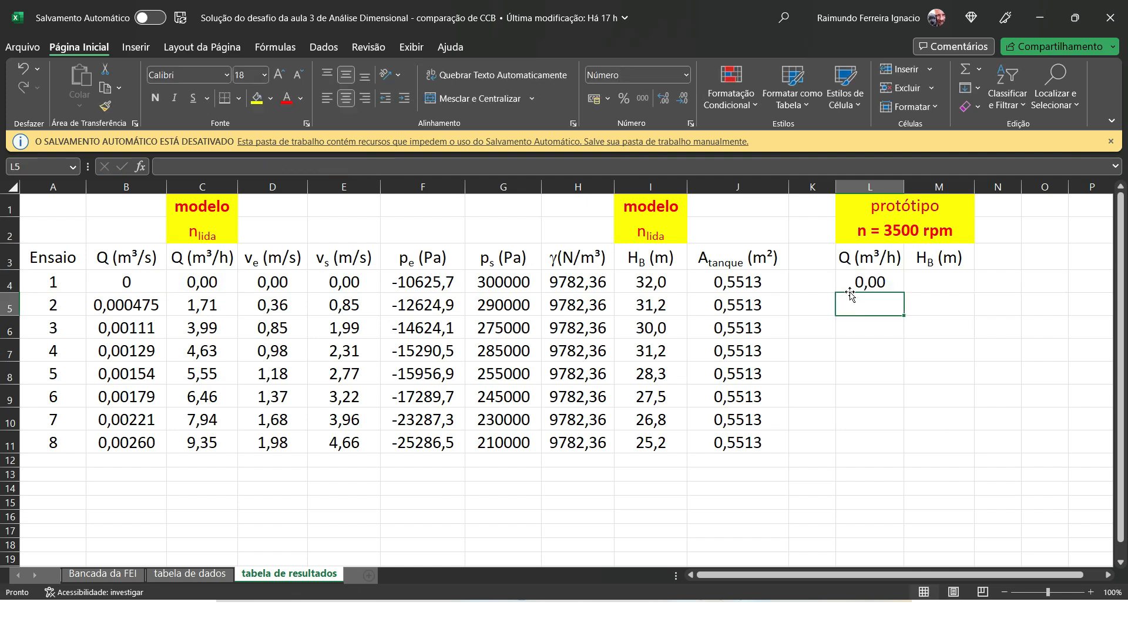
pyautogui.click(881, 274)
pyautogui.doubleClick(904, 291)
# Step: Calculate the prototype head in M4 with =(3500/'tabela de dados'!F3)^2*'tabela de resultados'!I4 and fill it down to M11
pyautogui.click(946, 287)
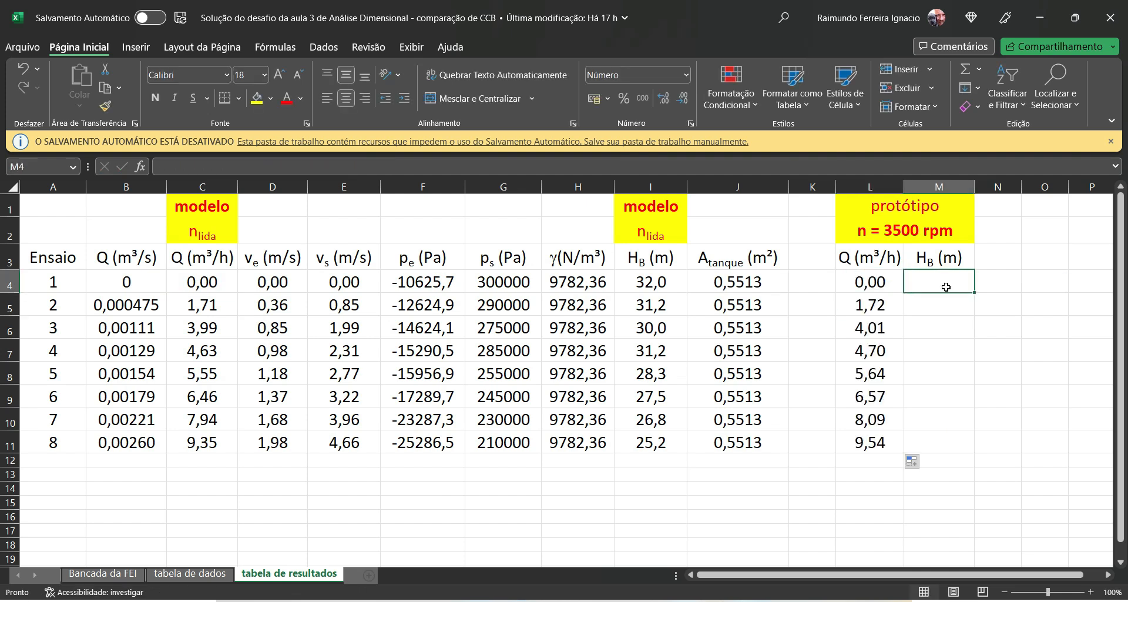
pyautogui.write('=')
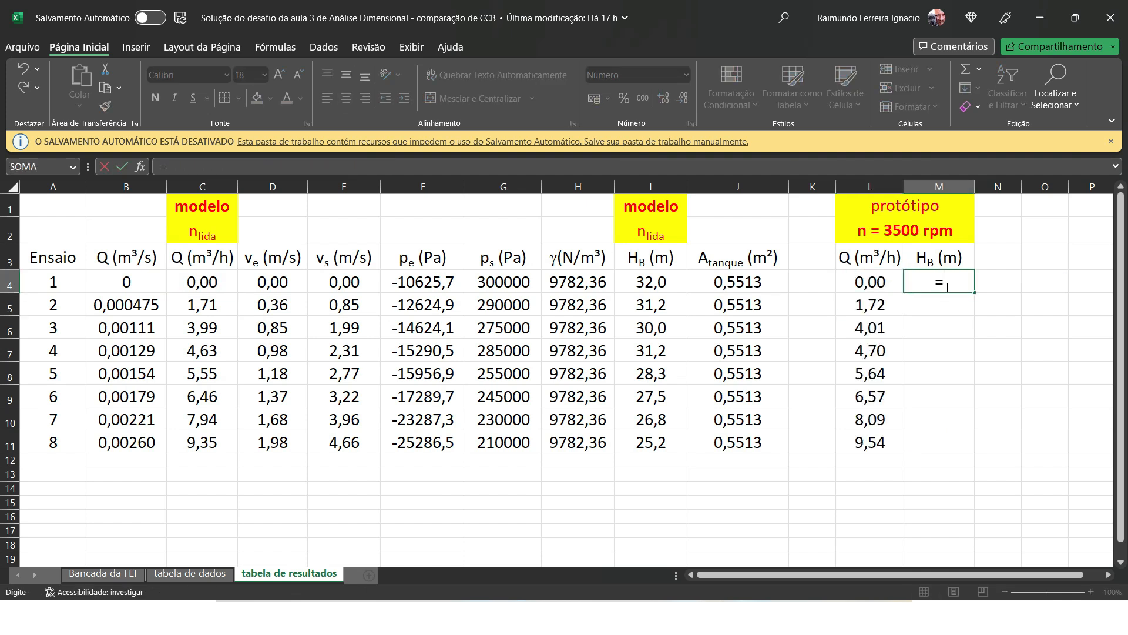
pyautogui.write('(3500/')
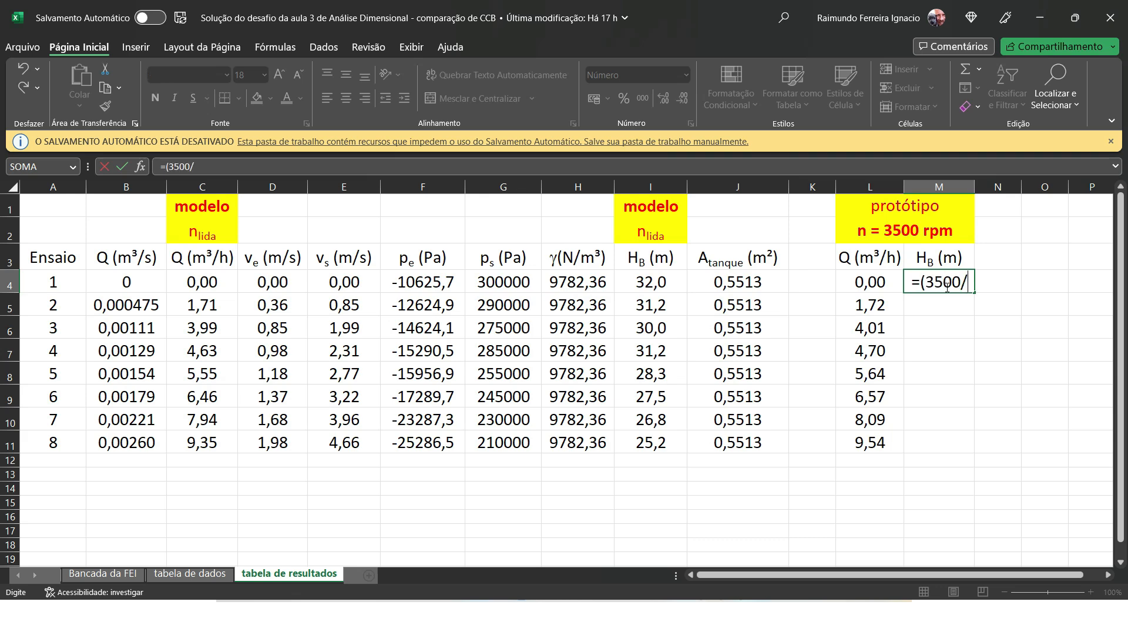
pyautogui.click(189, 573)
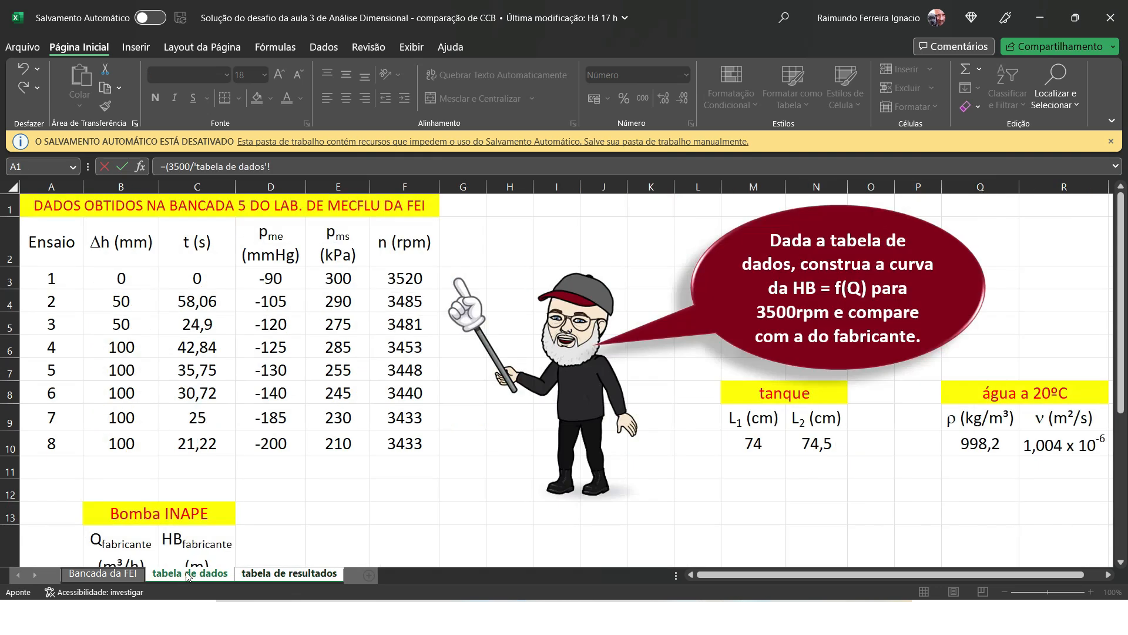
pyautogui.click(405, 279)
pyautogui.write(')^2*')
pyautogui.click(280, 573)
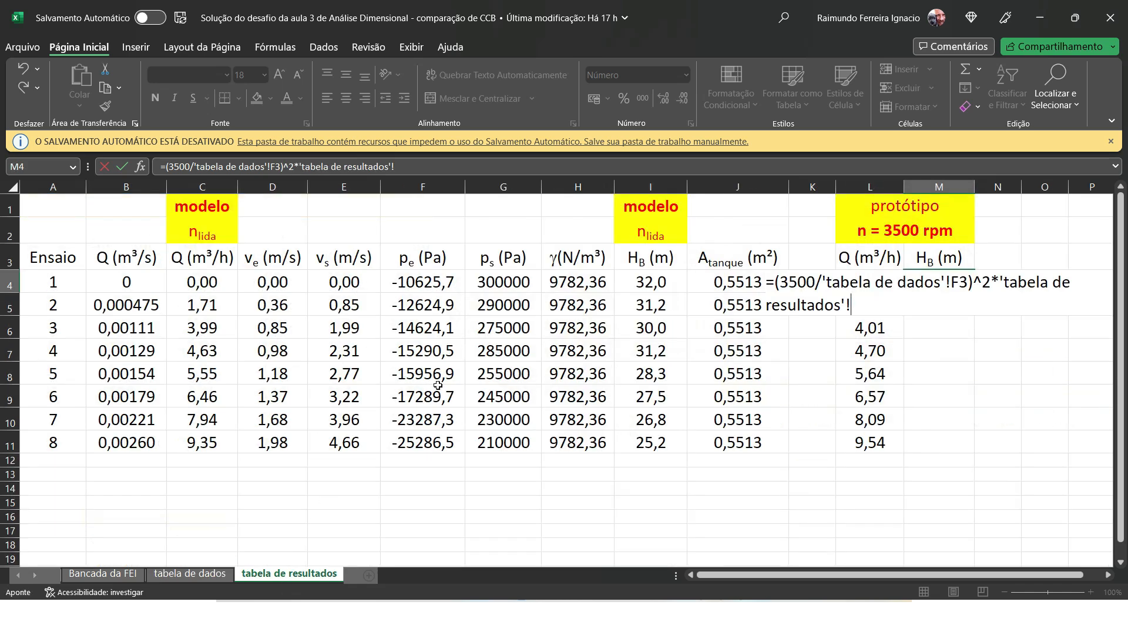
pyautogui.click(664, 281)
pyautogui.press('Return')
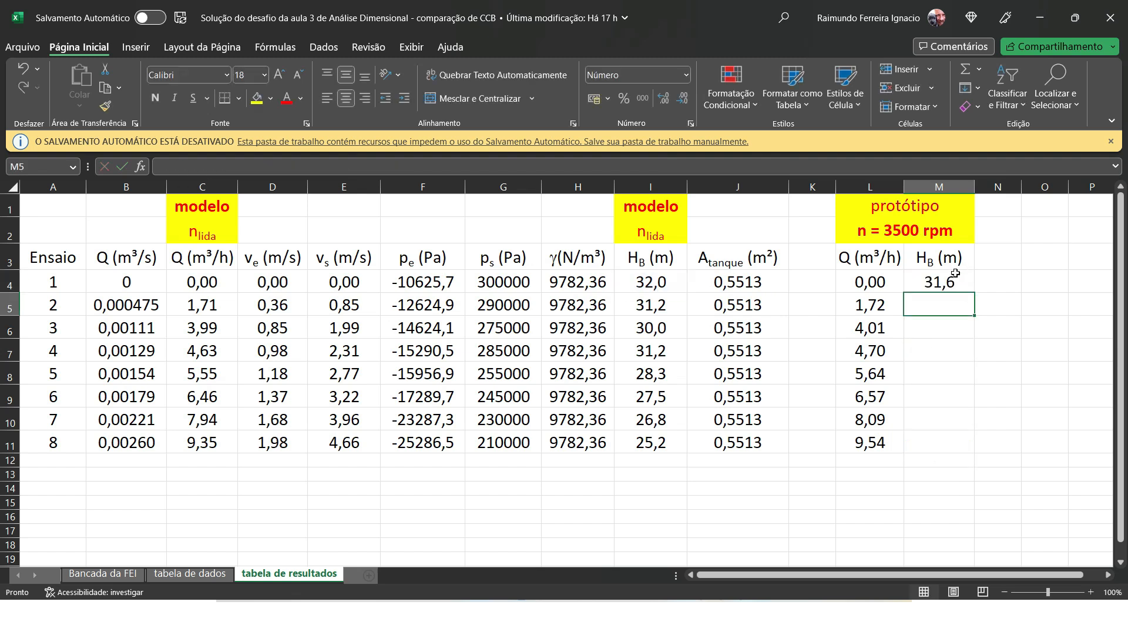
pyautogui.click(955, 274)
pyautogui.moveTo(971, 287); pyautogui.dragTo(976, 449)
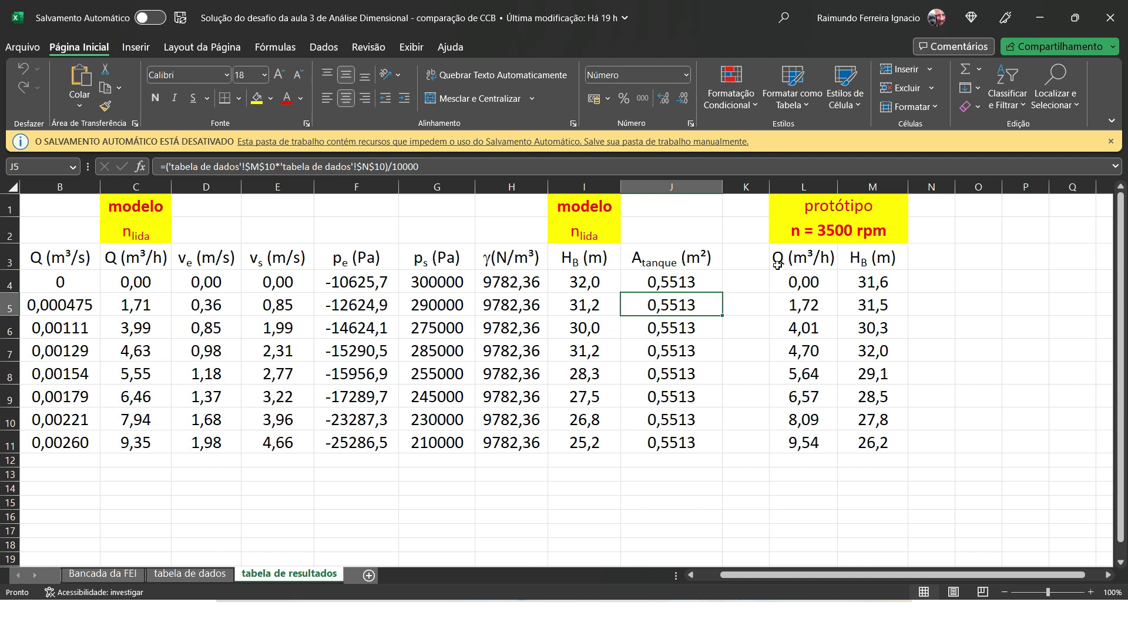
# Step: Insert a markers-only scatter chart from the prototype flow and head data in L3:M11
pyautogui.moveTo(800, 259); pyautogui.dragTo(870, 442)
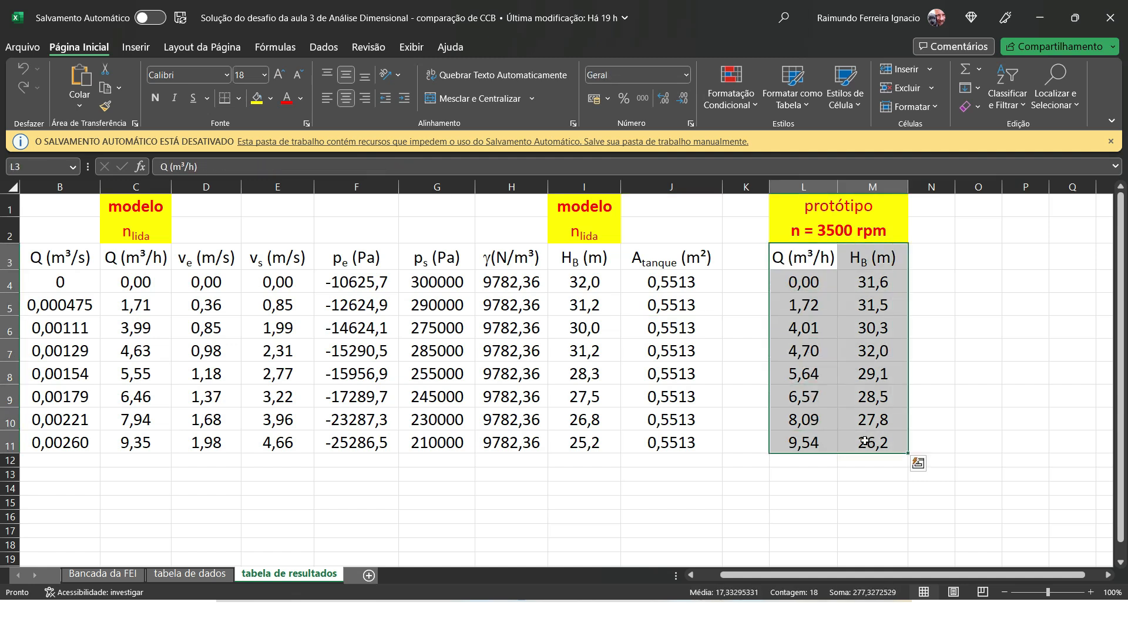
pyautogui.click(139, 47)
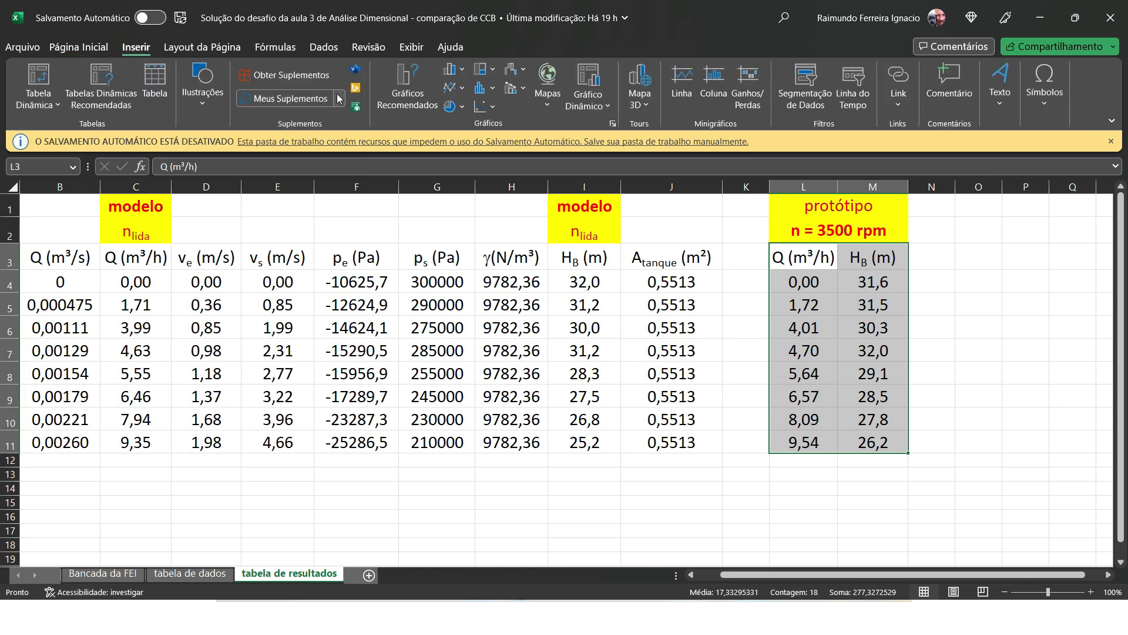
pyautogui.click(492, 107)
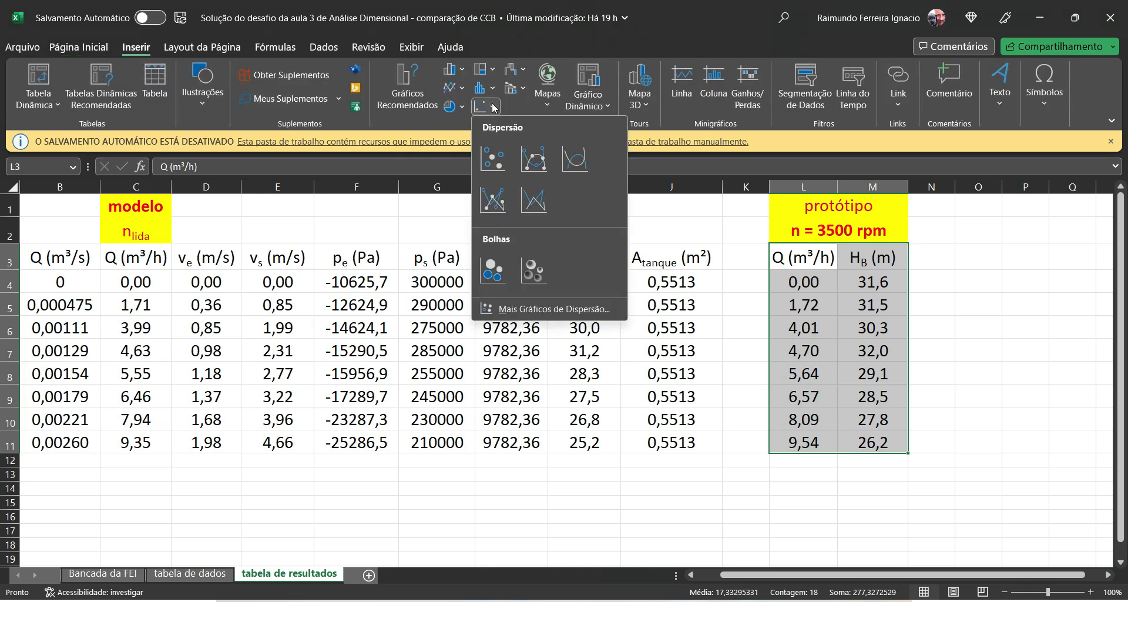
pyautogui.click(492, 157)
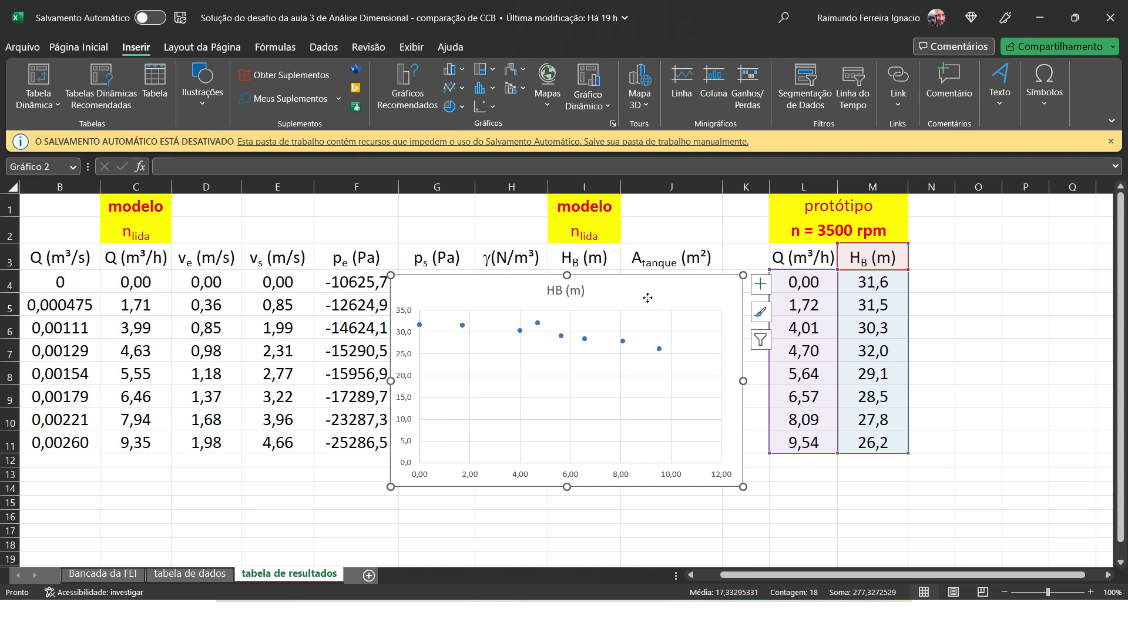
# Step: Move the chart to a new sheet named "comparação das curvas" and place that sheet after "tabela de resultados"
pyautogui.rightClick(648, 300)
pyautogui.click(678, 386)
pyautogui.click(563, 361)
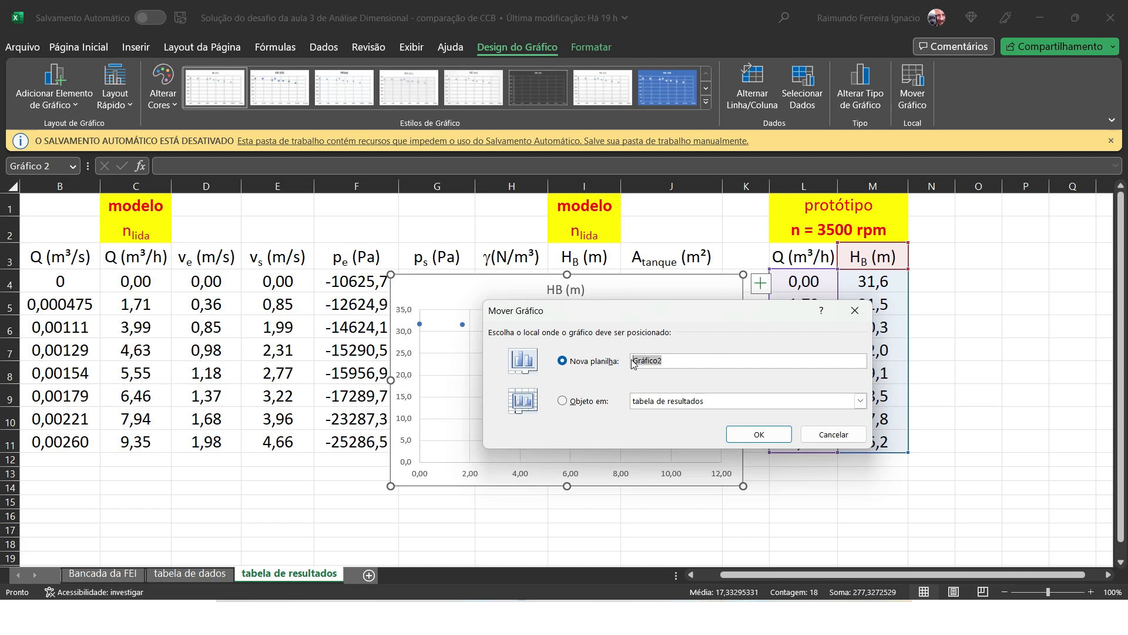
pyautogui.write('comparação das curvas')
pyautogui.press('Return')
pyautogui.moveTo(405, 582); pyautogui.dragTo(277, 581)
pyautogui.click(404, 574)
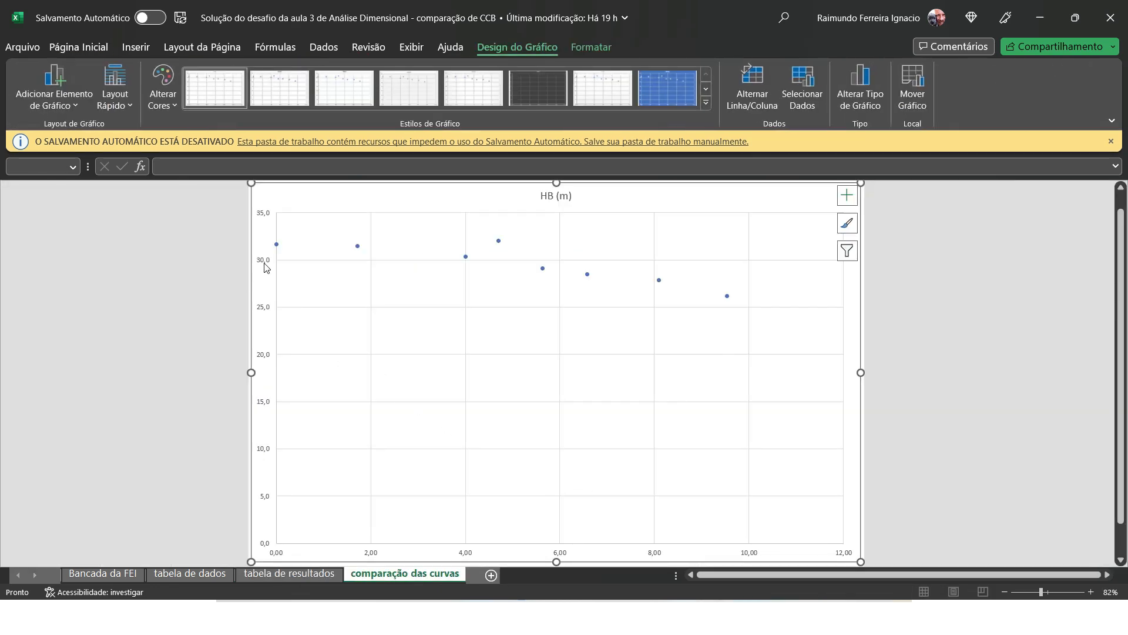
# Step: Set the number labels of the chart's vertical and horizontal axes to font size 18
pyautogui.click(265, 264)
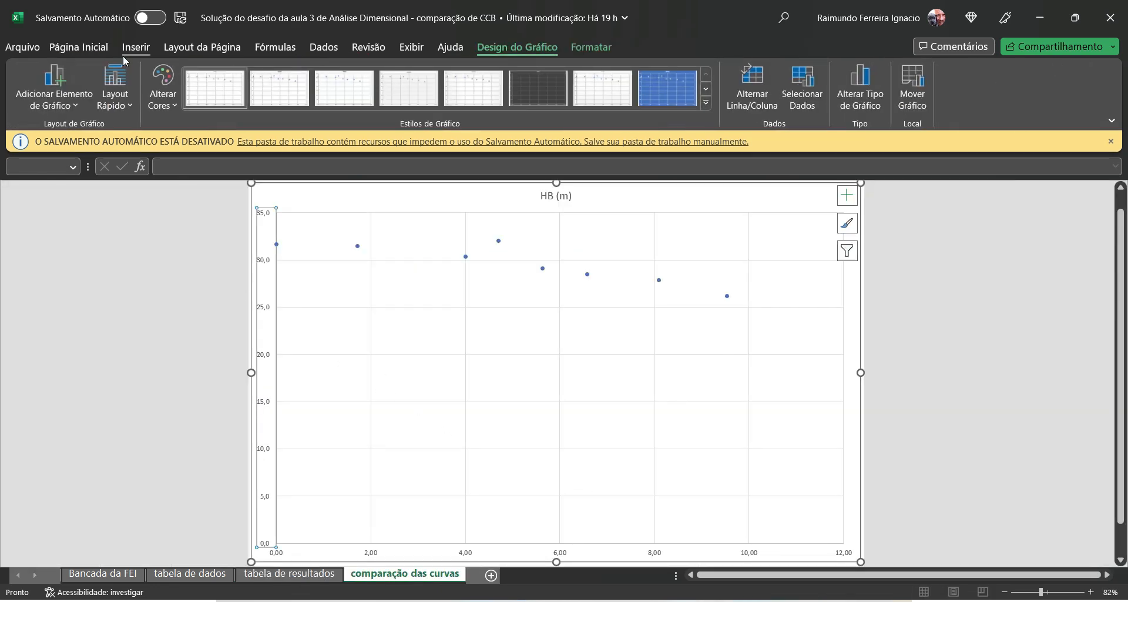
pyautogui.click(79, 47)
pyautogui.click(265, 76)
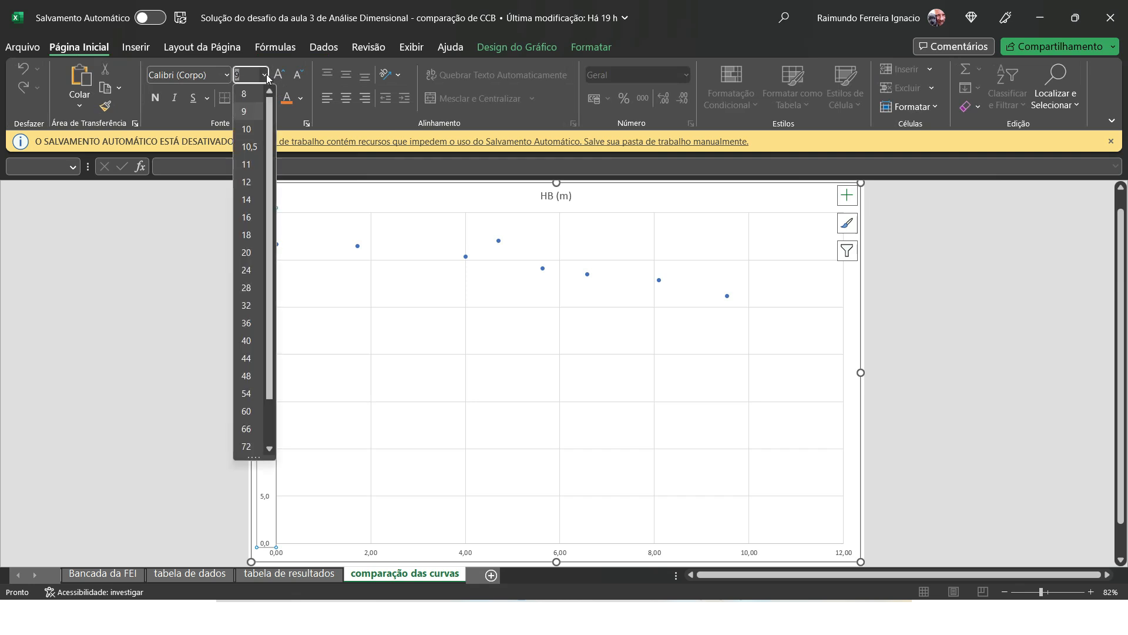
pyautogui.click(247, 235)
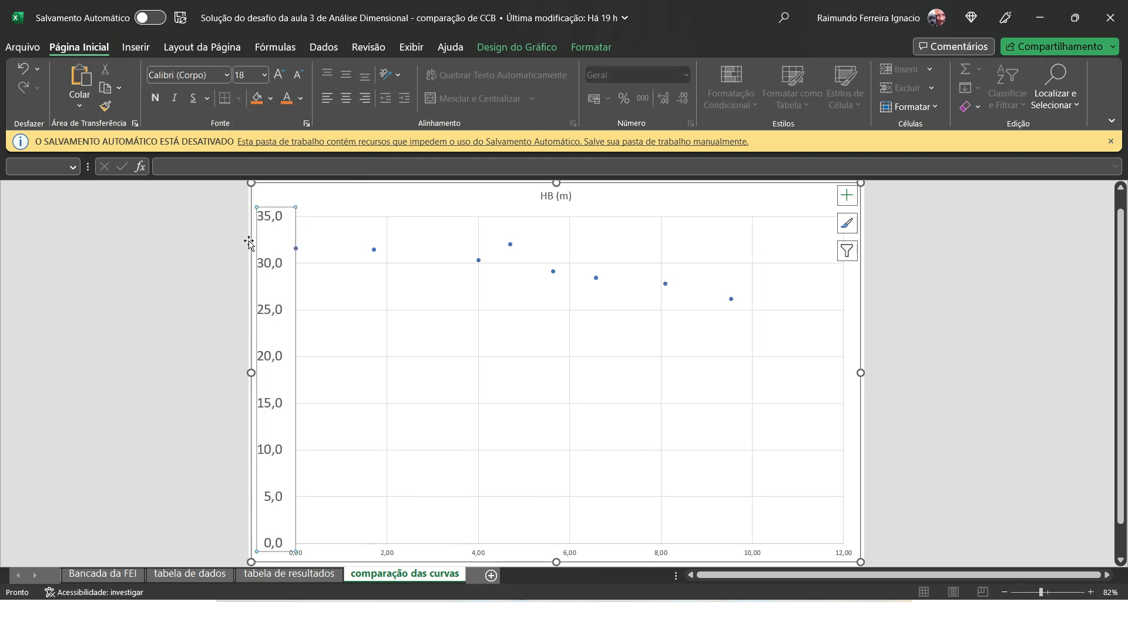
pyautogui.click(575, 552)
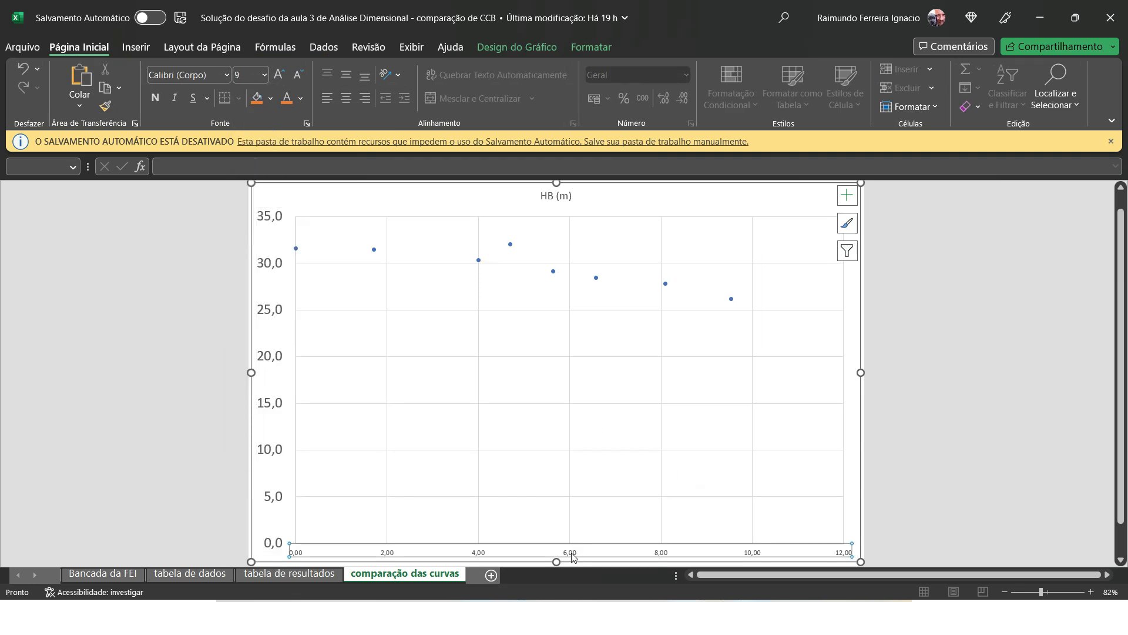
pyautogui.click(264, 76)
pyautogui.click(247, 235)
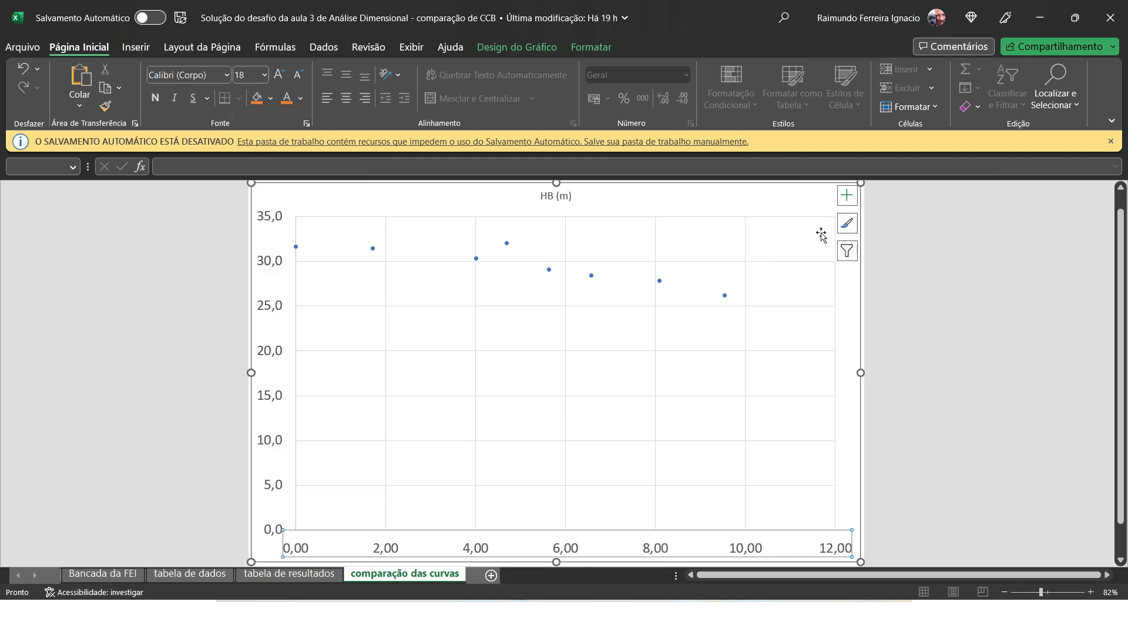
# Step: Add axis titles and a legend to the chart
pyautogui.click(851, 200)
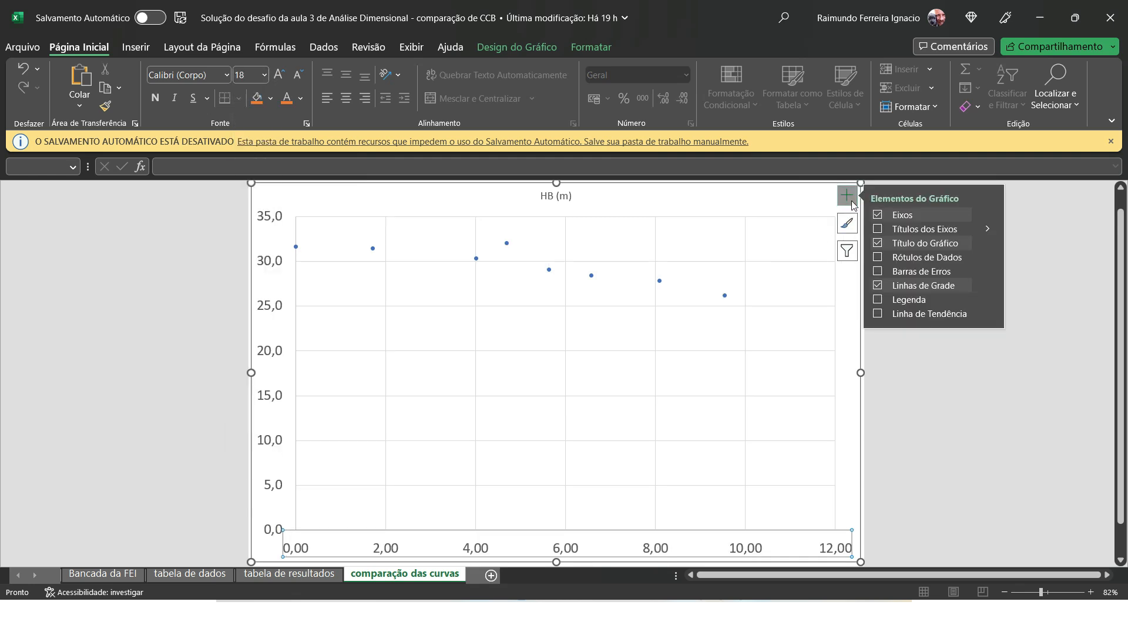
pyautogui.click(879, 229)
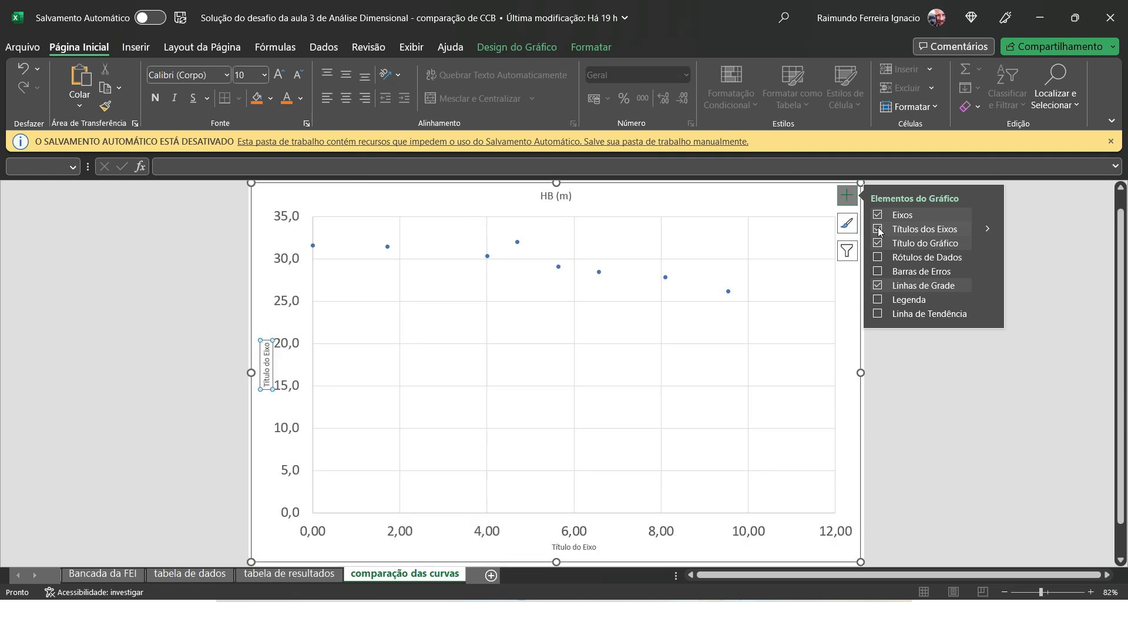
pyautogui.click(878, 299)
# Step: Title the vertical axis HB(m) in font size 18 and place the title near the axis's upper end
pyautogui.click(268, 359)
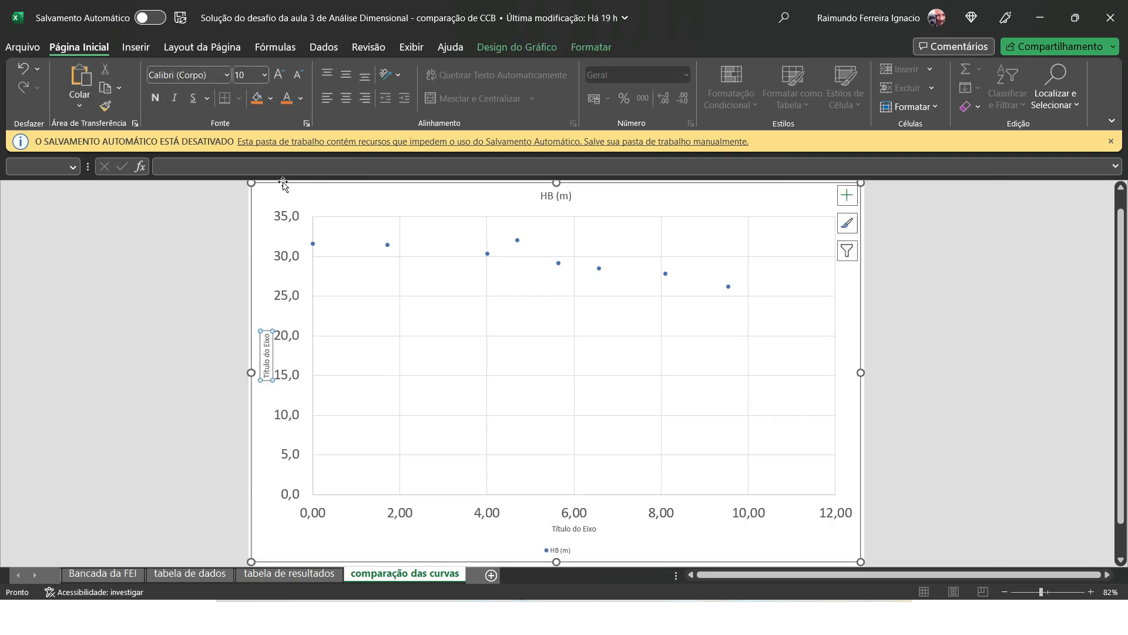
pyautogui.click(252, 172)
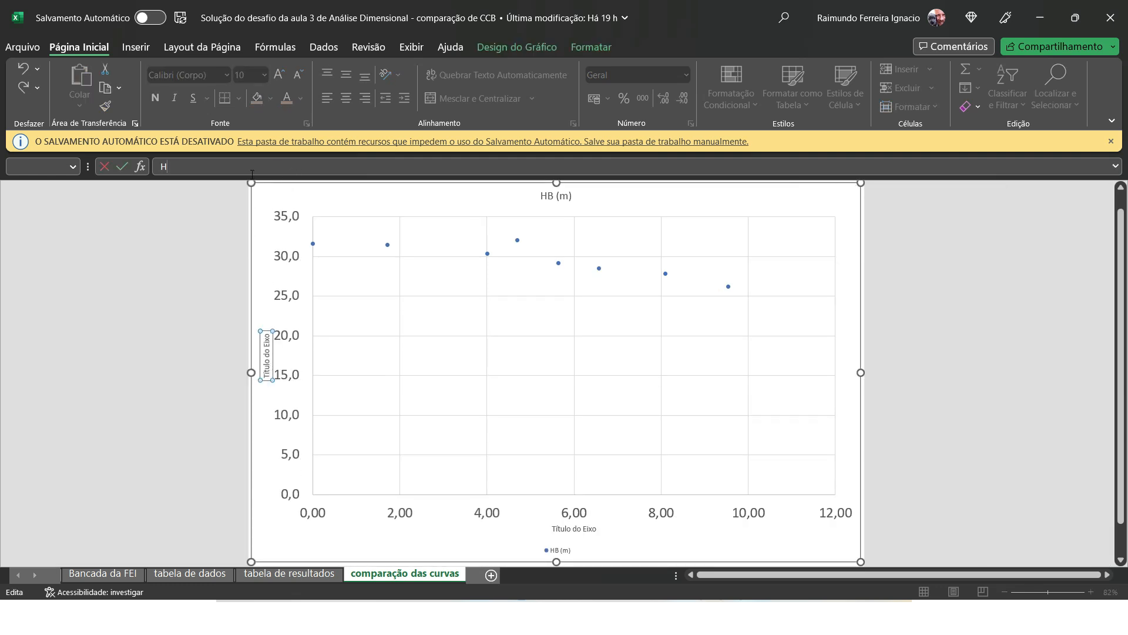
pyautogui.write('HB(m)')
pyautogui.press('Return')
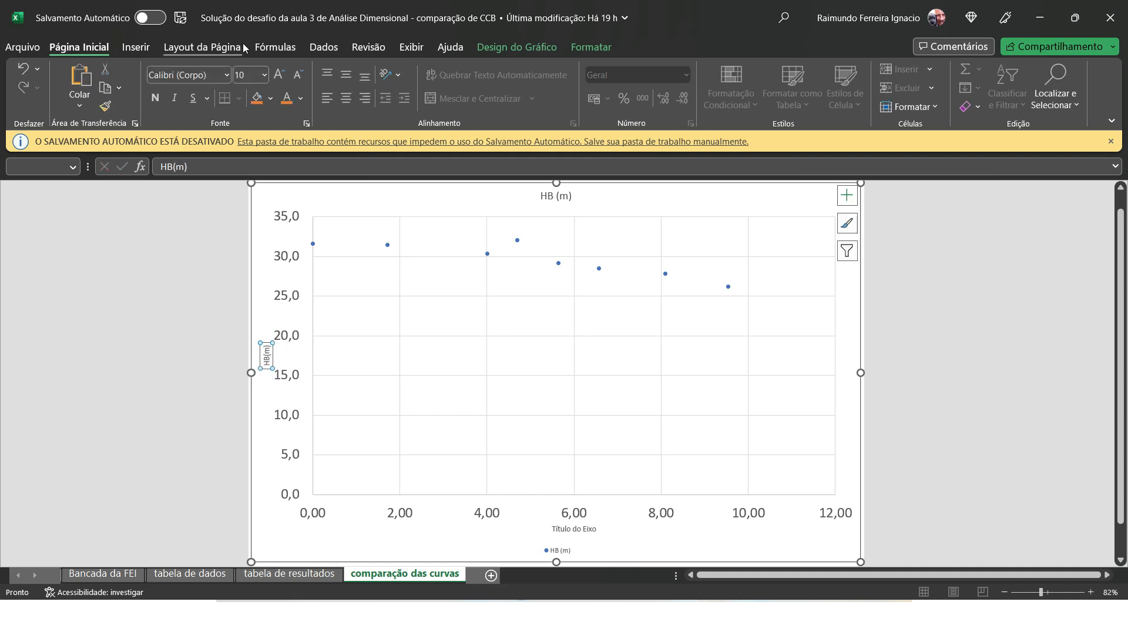
pyautogui.click(264, 77)
pyautogui.click(247, 200)
pyautogui.doubleClick(265, 354)
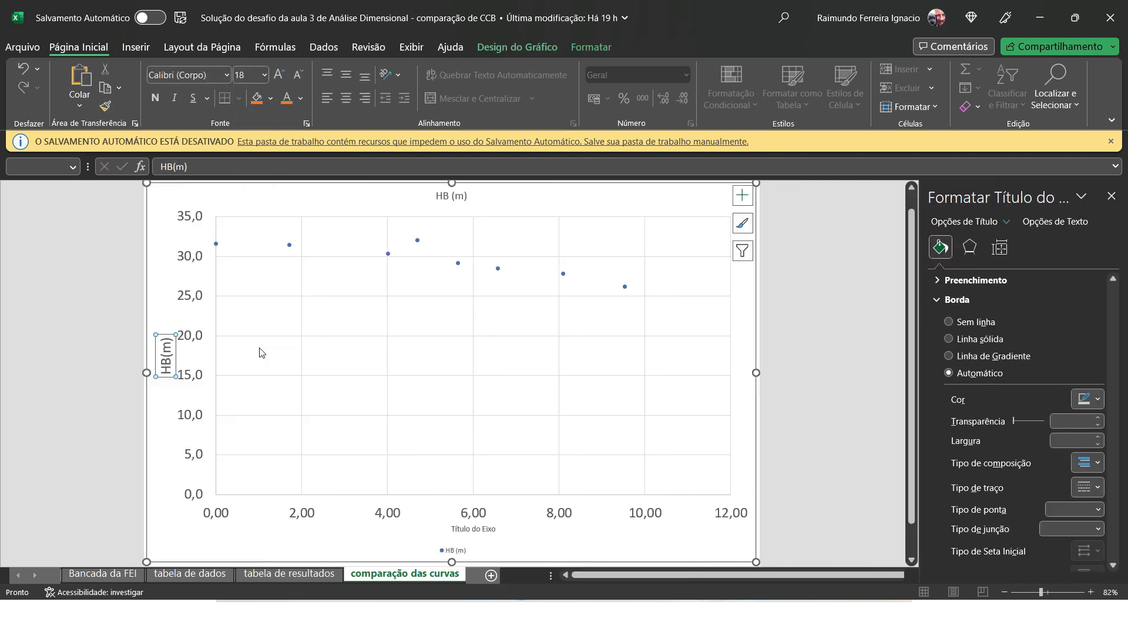
# Step: Title the horizontal axis Q(m³/h) and enlarge its text to match the vertical axis title
pyautogui.click(478, 529)
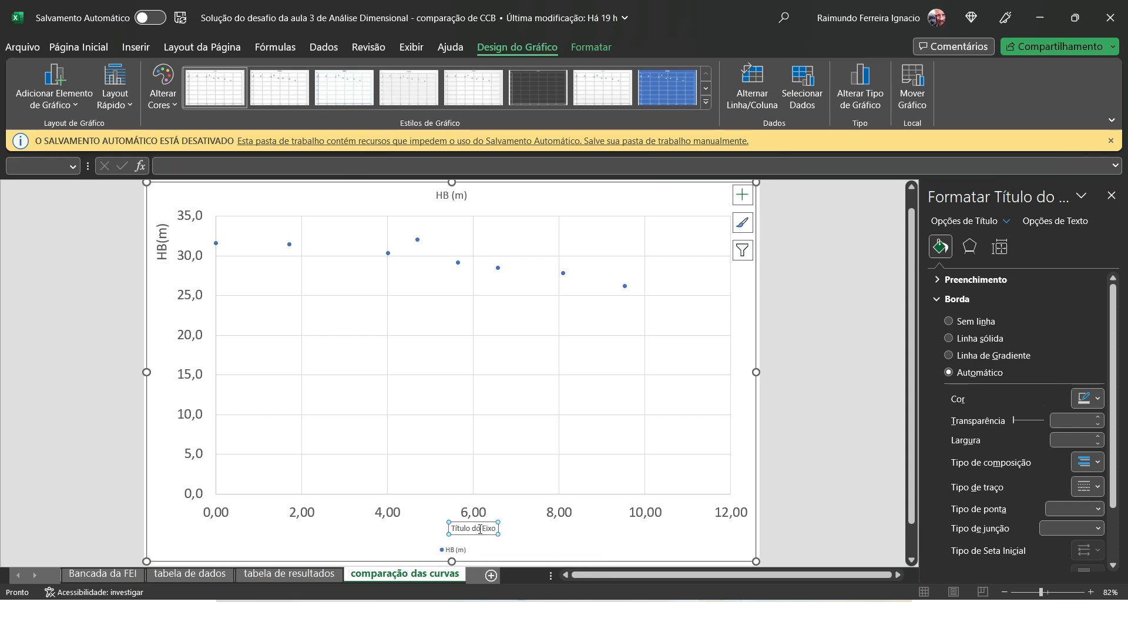
pyautogui.click(176, 171)
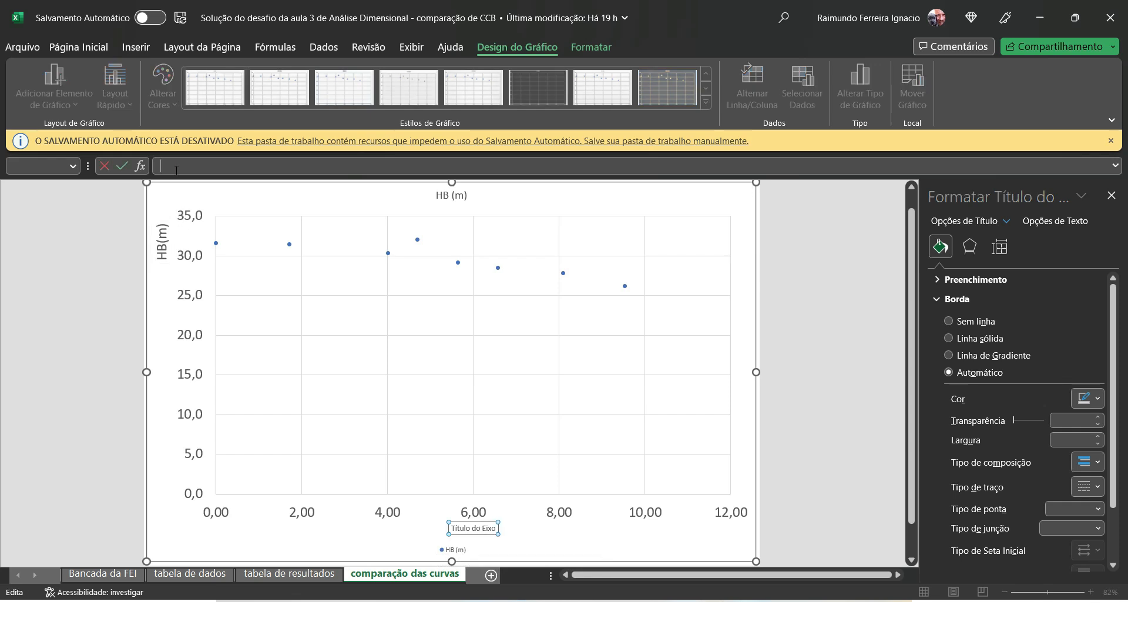
pyautogui.write('Q(m³/h)')
pyautogui.press('Return')
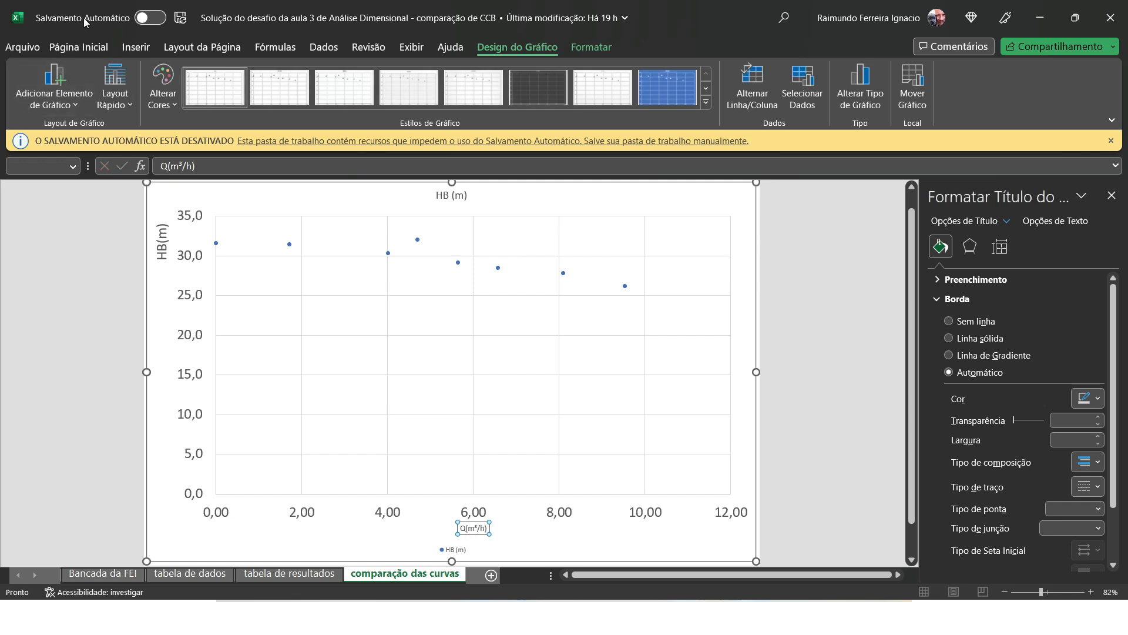
# Step: Replace the chart title with "Comparação das curva de HB = f(Q)"
pyautogui.click(464, 199)
pyautogui.write('Comparação das')
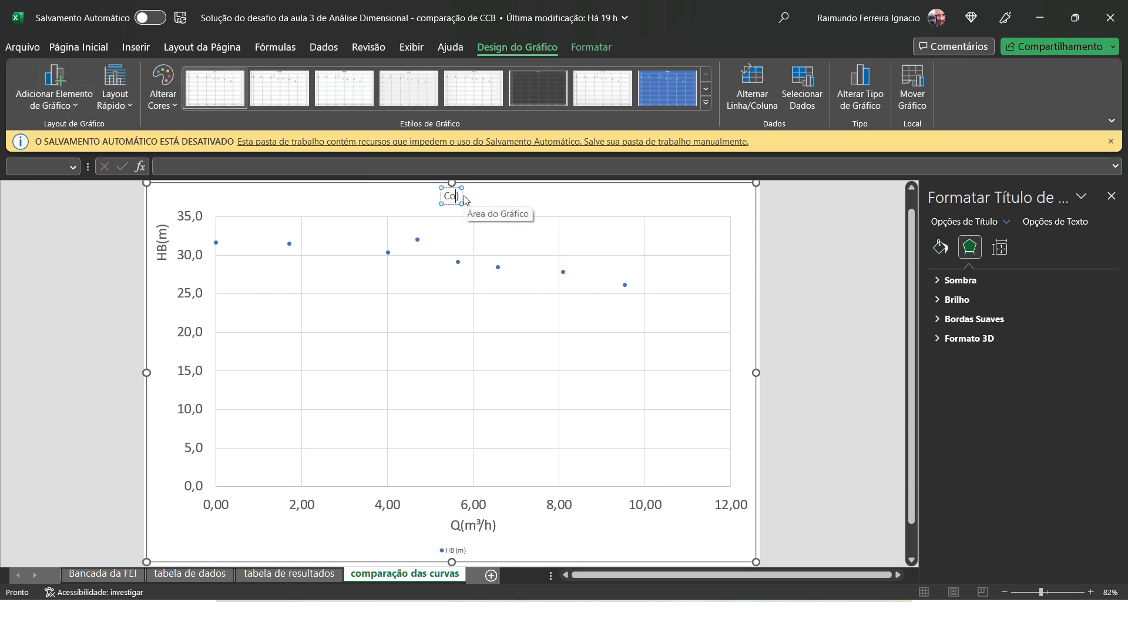
pyautogui.press('Delete')
pyautogui.write('curva d')
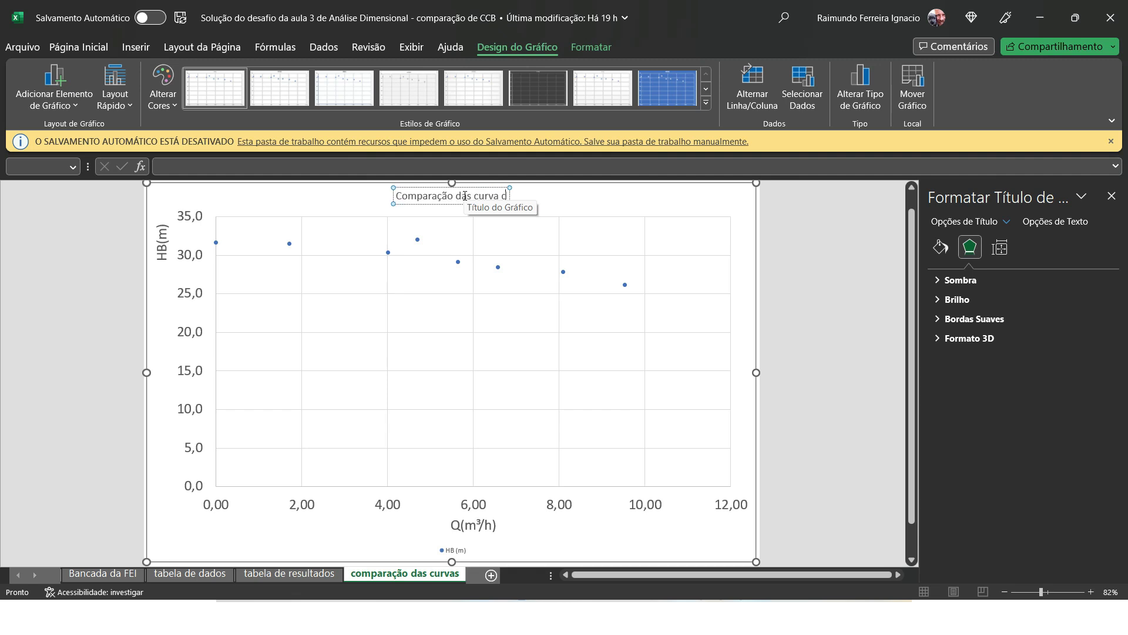
pyautogui.write('e HB = f(')
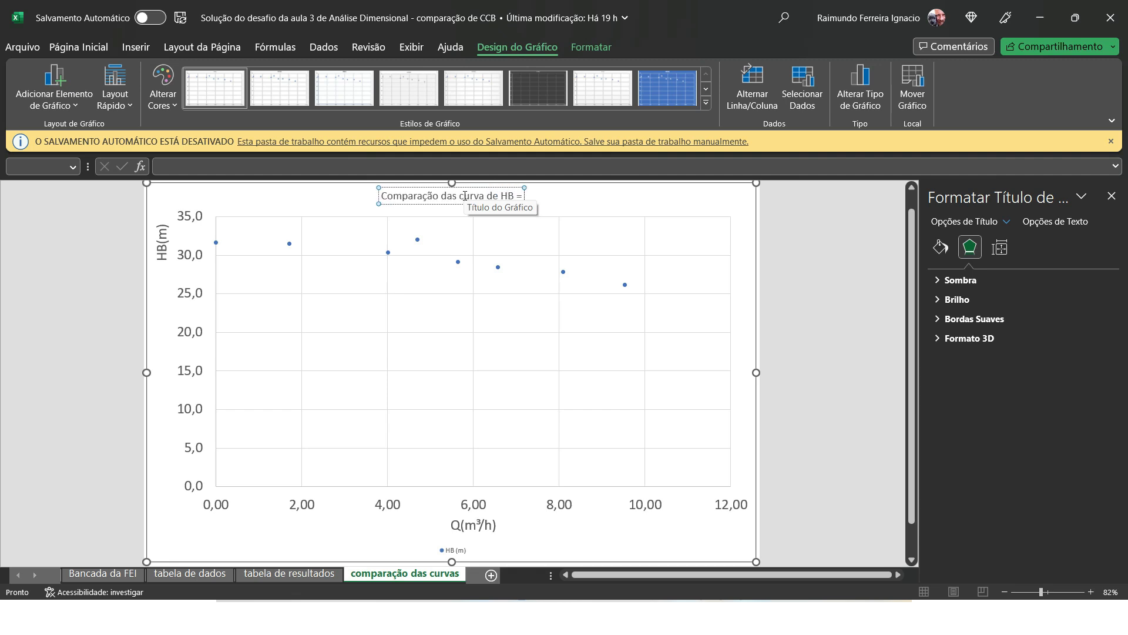
pyautogui.write('Q)')
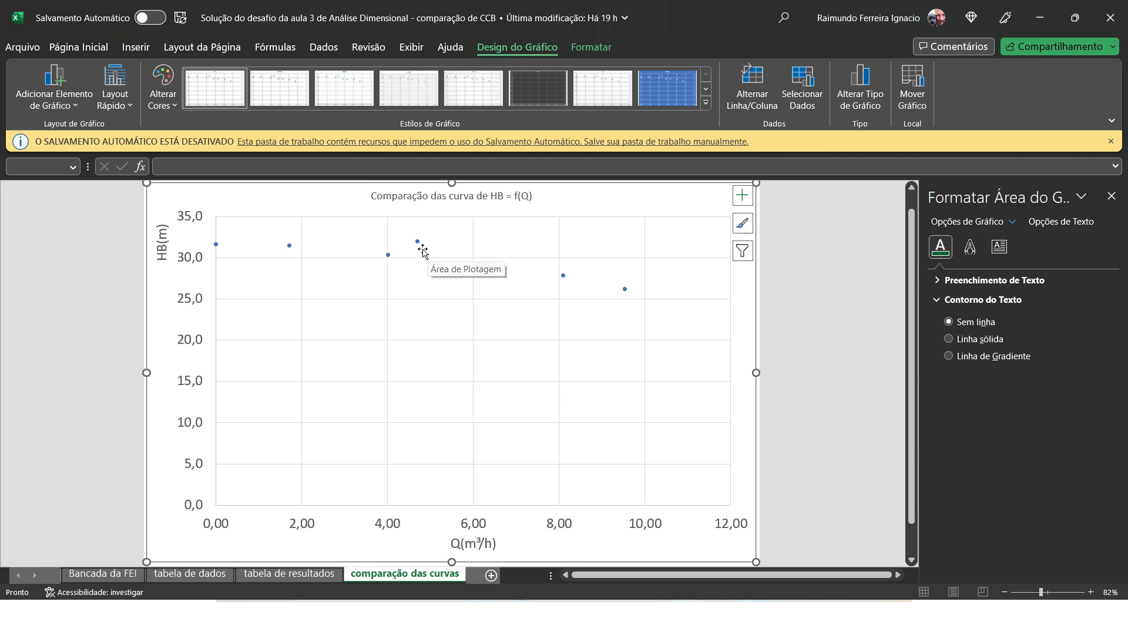
# Step: Set both the major and minor tick marks of the chart's vertical axis to Interno
pyautogui.click(197, 310)
pyautogui.rightClick(197, 306)
pyautogui.click(247, 490)
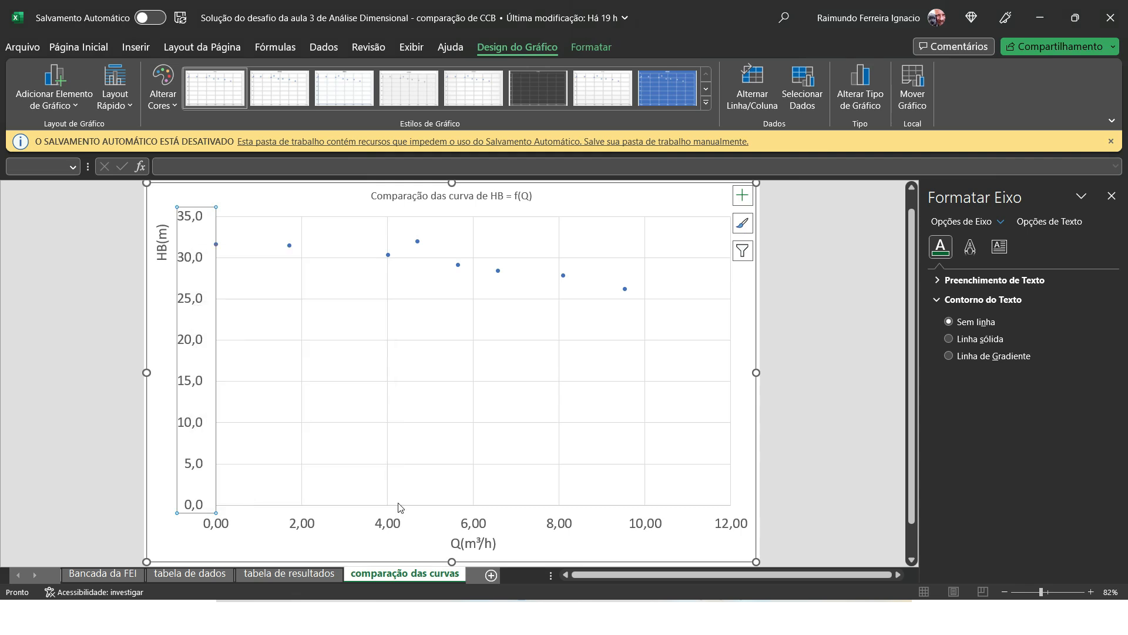
pyautogui.scroll(-1, 1077, 521)
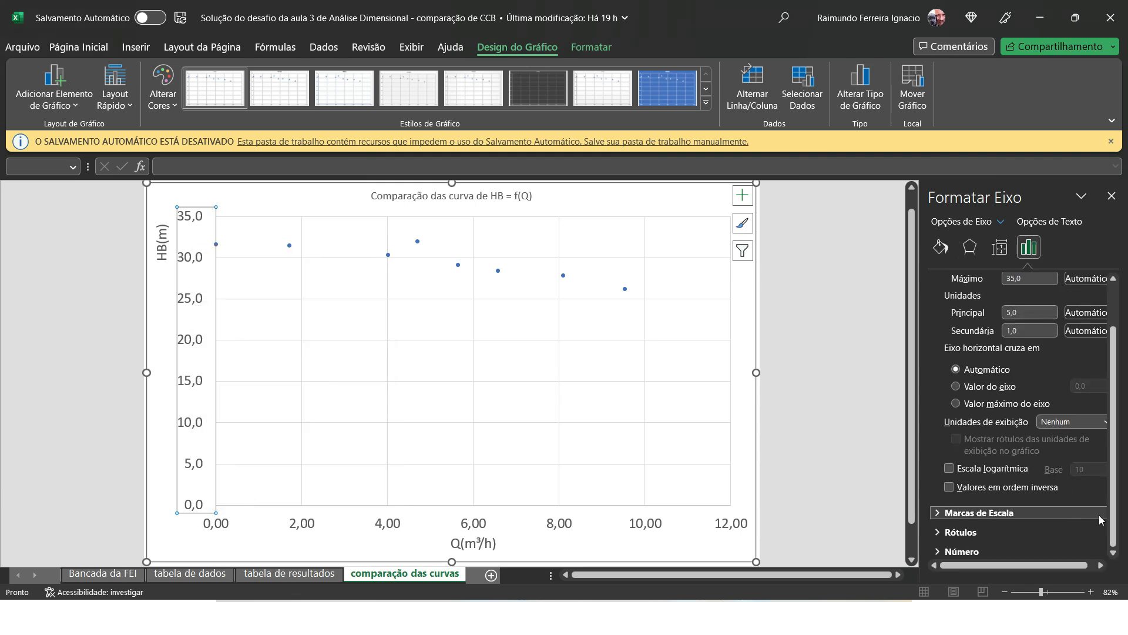
pyautogui.click(1099, 517)
pyautogui.click(1066, 532)
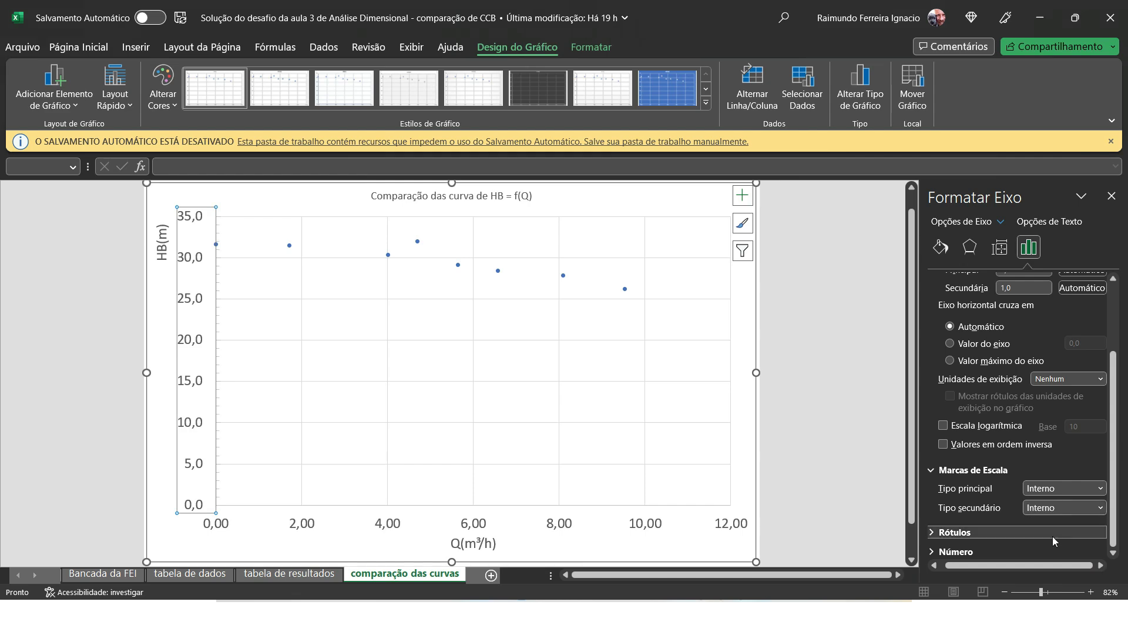
# Step: Set the horizontal axis's major and minor tick marks to Interno and show its numbers with one decimal place
pyautogui.click(568, 525)
pyautogui.rightClick(568, 527)
pyautogui.scroll(-2, 1084, 523)
pyautogui.click(1084, 515)
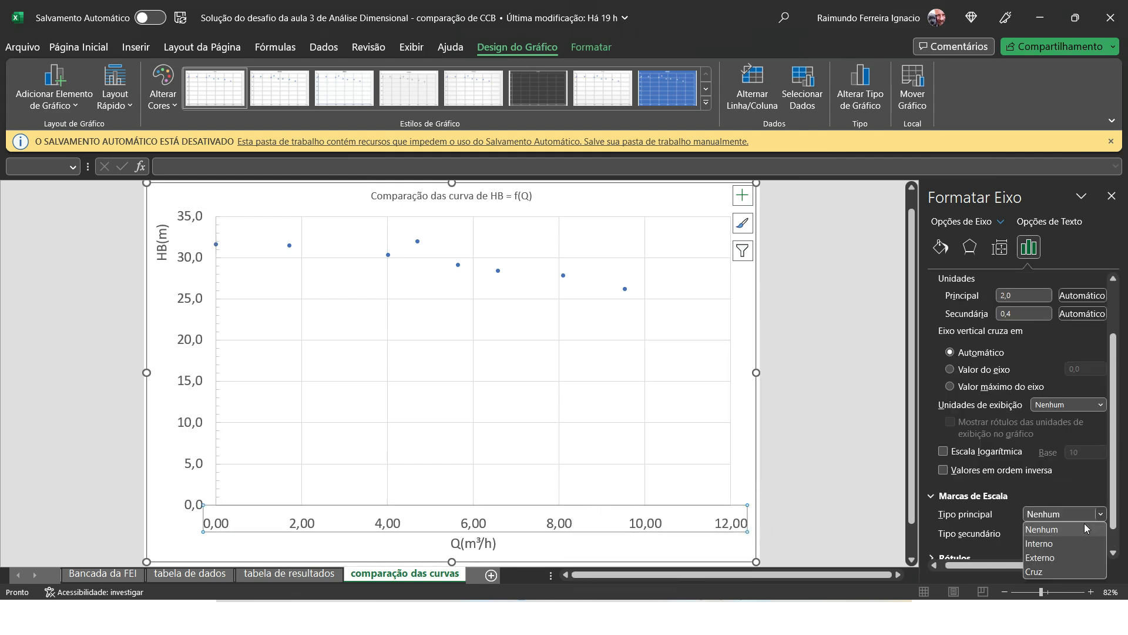
pyautogui.click(1066, 545)
pyautogui.click(817, 499)
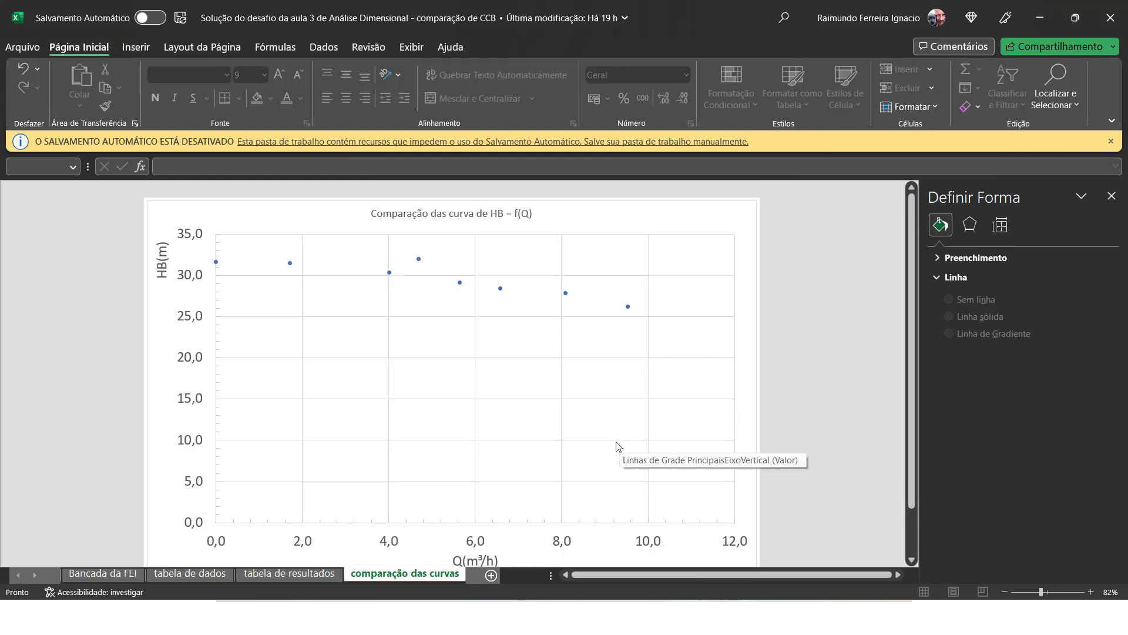
# Step: Add a second-order polynomial trendline to the HB points with its intercept set to 31,6
pyautogui.rightClick(568, 299)
pyautogui.click(676, 446)
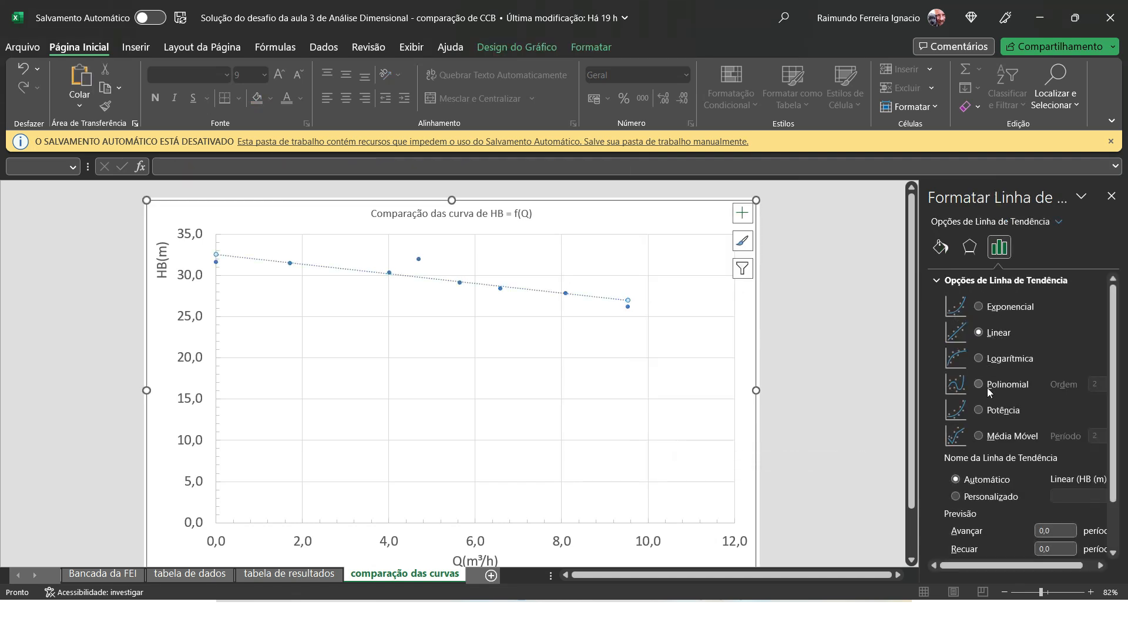
pyautogui.click(979, 384)
pyautogui.scroll(-2, 975, 446)
pyautogui.click(949, 508)
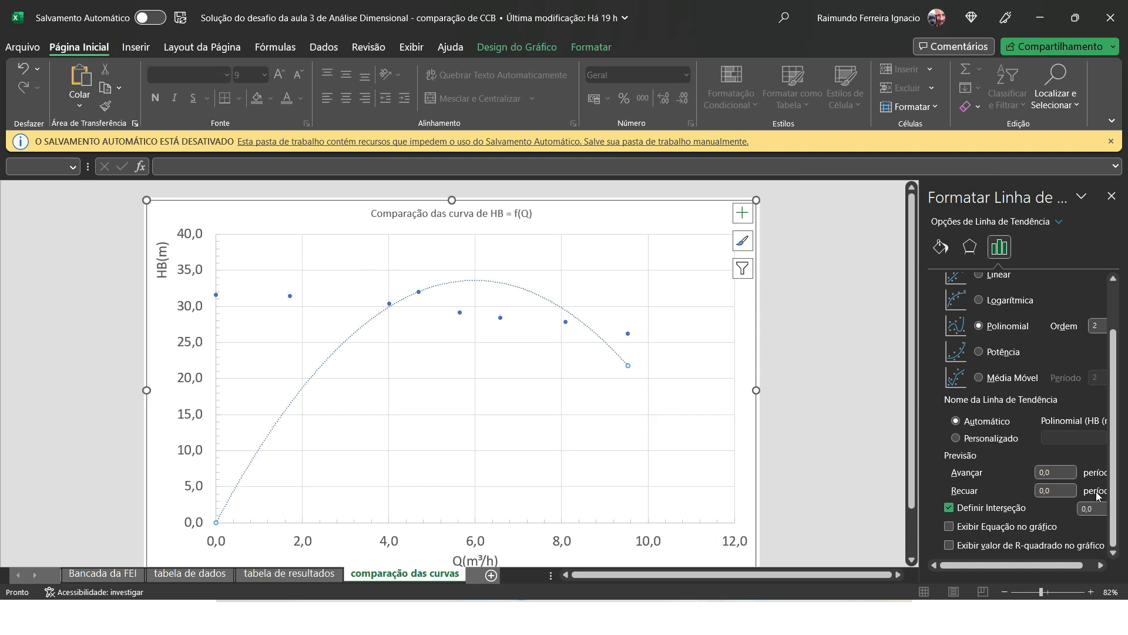
pyautogui.press('Tab')
pyautogui.write('31')
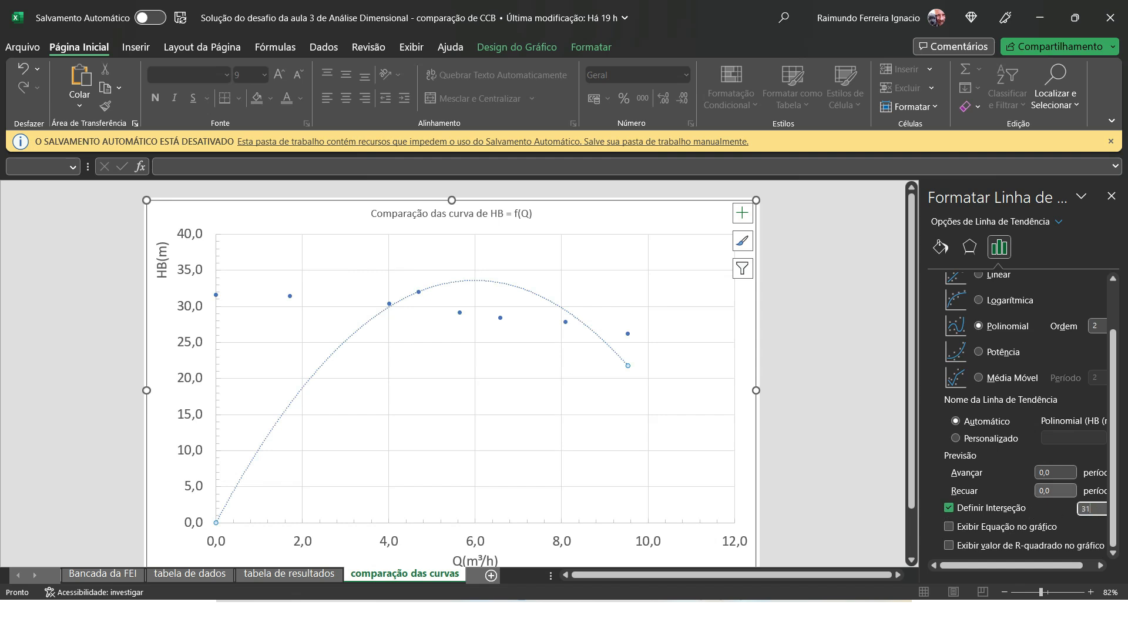
pyautogui.write(',6')
# Step: Display the trendline's equation and R² on the chart in font size 18 and place them below the curve
pyautogui.click(949, 527)
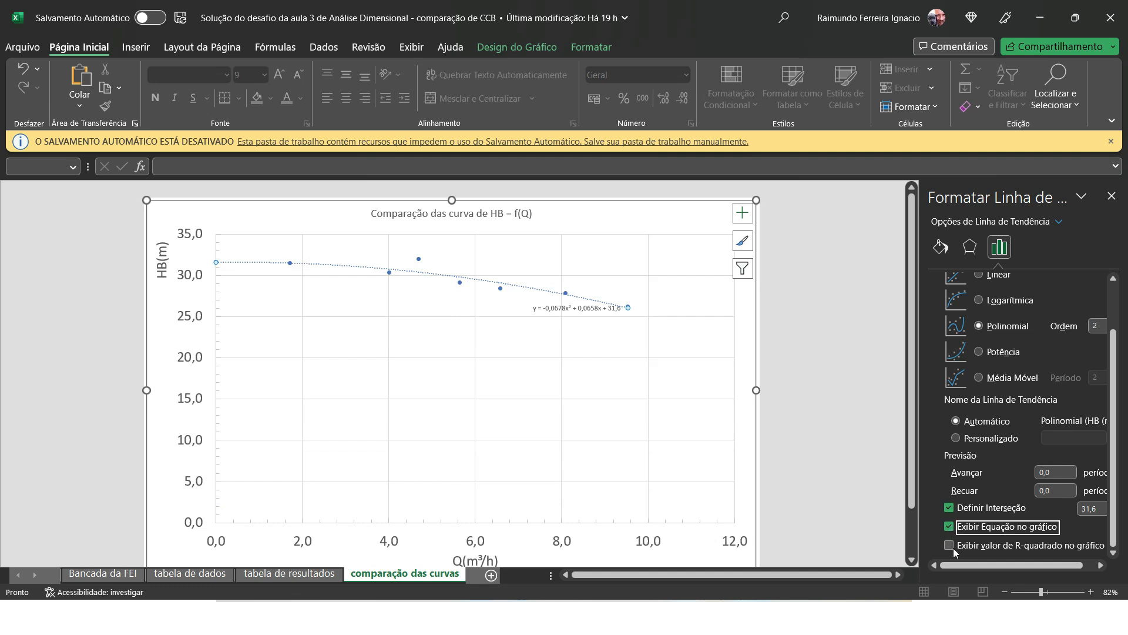
pyautogui.click(950, 546)
pyautogui.click(534, 310)
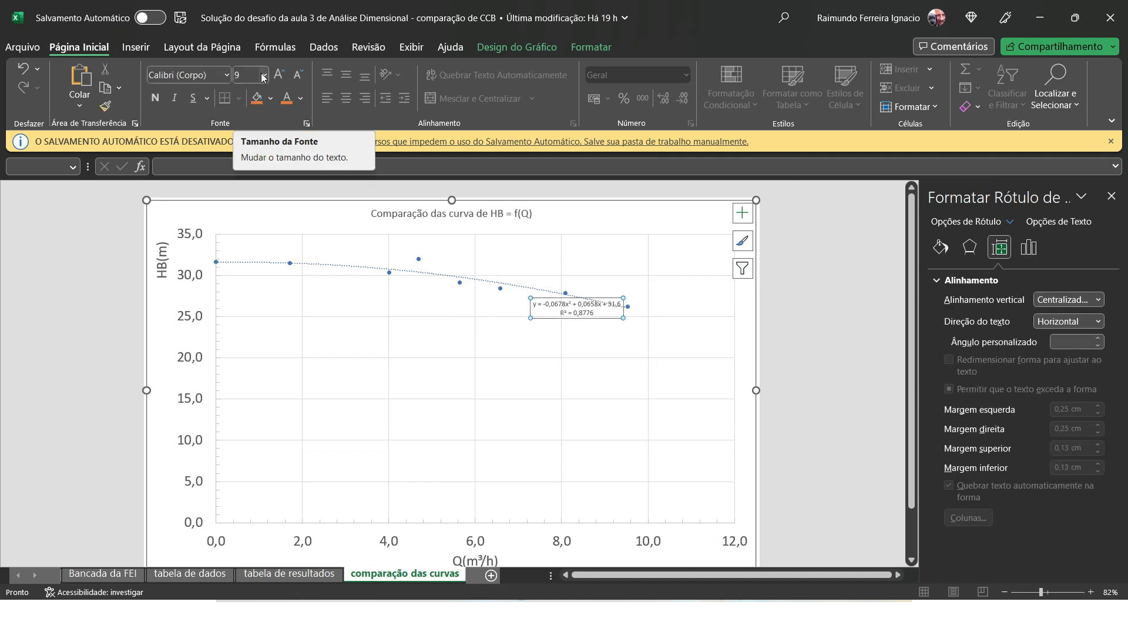
pyautogui.click(262, 75)
pyautogui.click(253, 238)
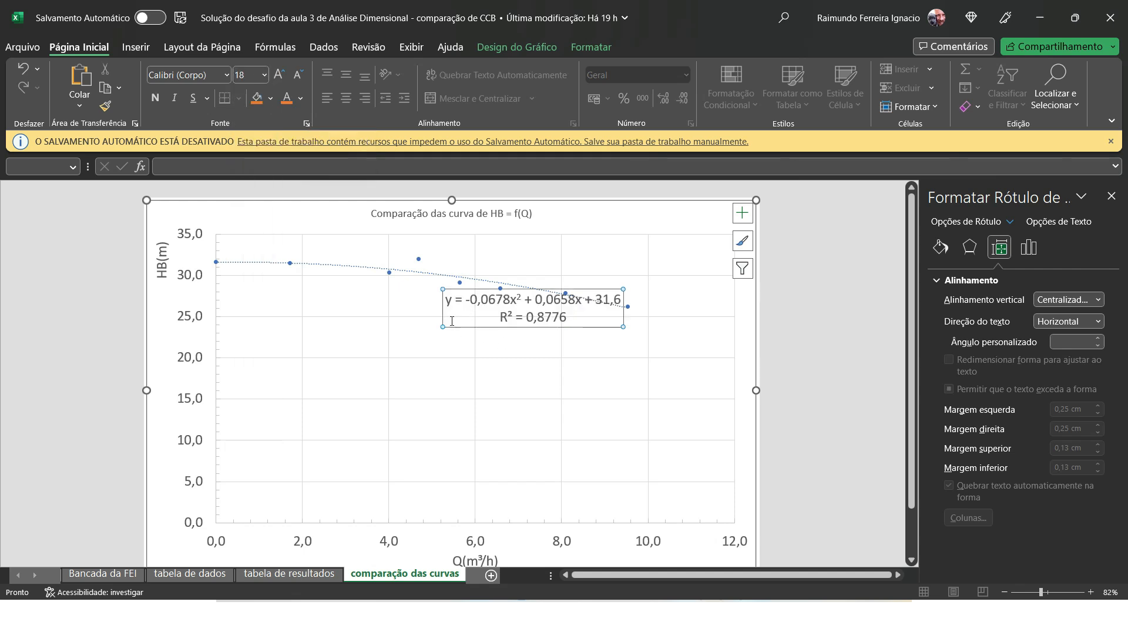
pyautogui.moveTo(444, 308); pyautogui.dragTo(469, 338)
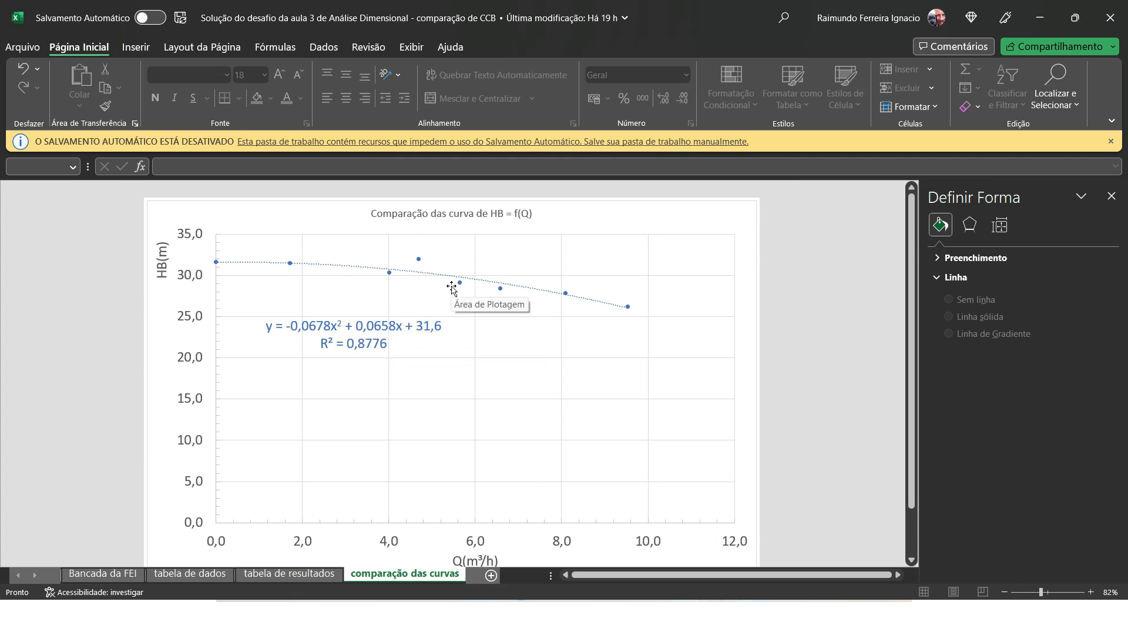
# Step: Clear the outlying test point by emptying row 7 of the tabela de resultados sheet
pyautogui.moveTo(420, 263)
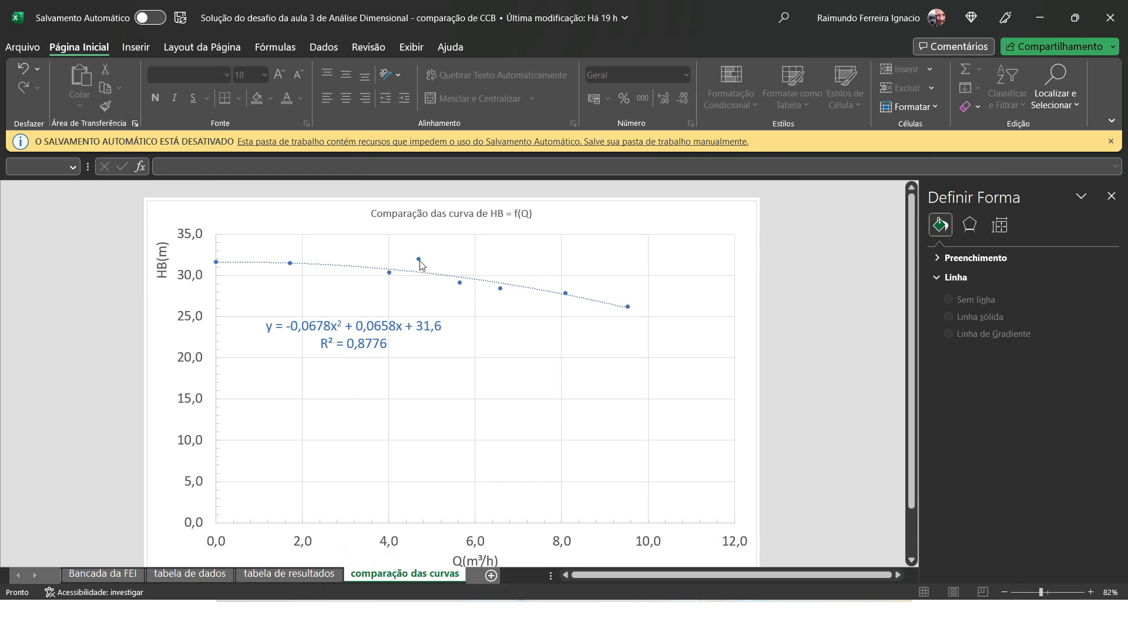
pyautogui.click(289, 573)
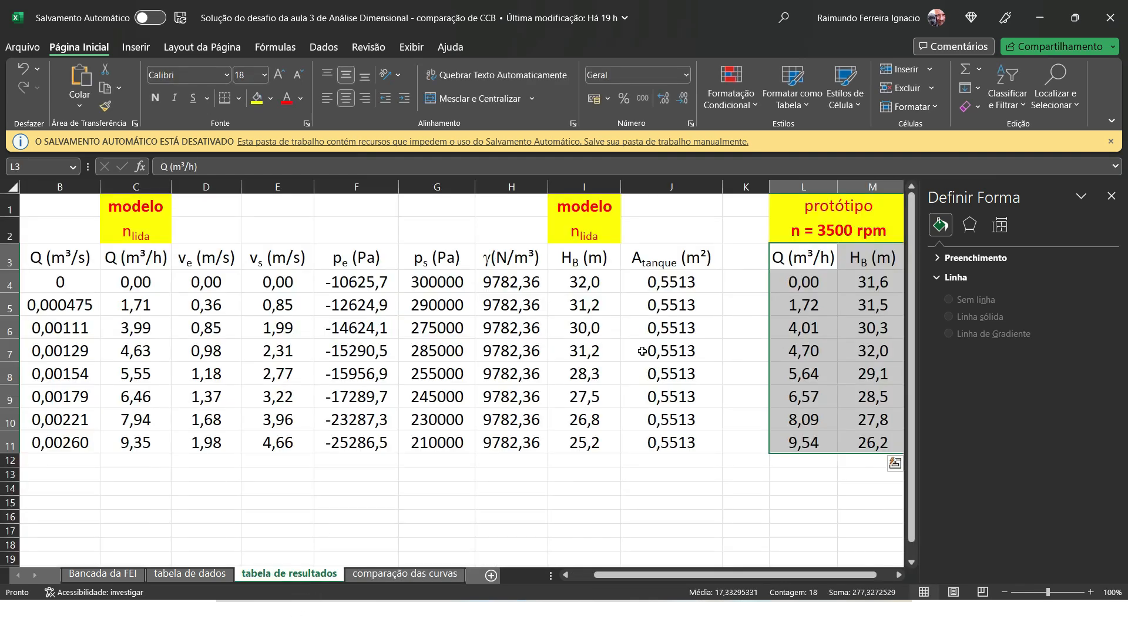
pyautogui.click(9, 351)
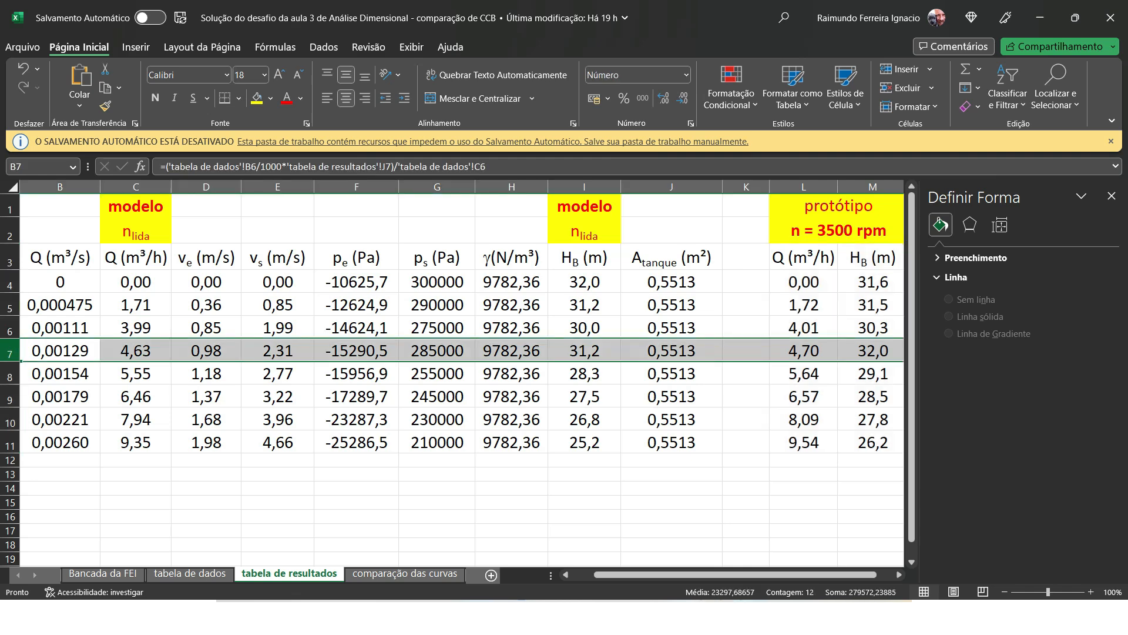
pyautogui.press('Delete')
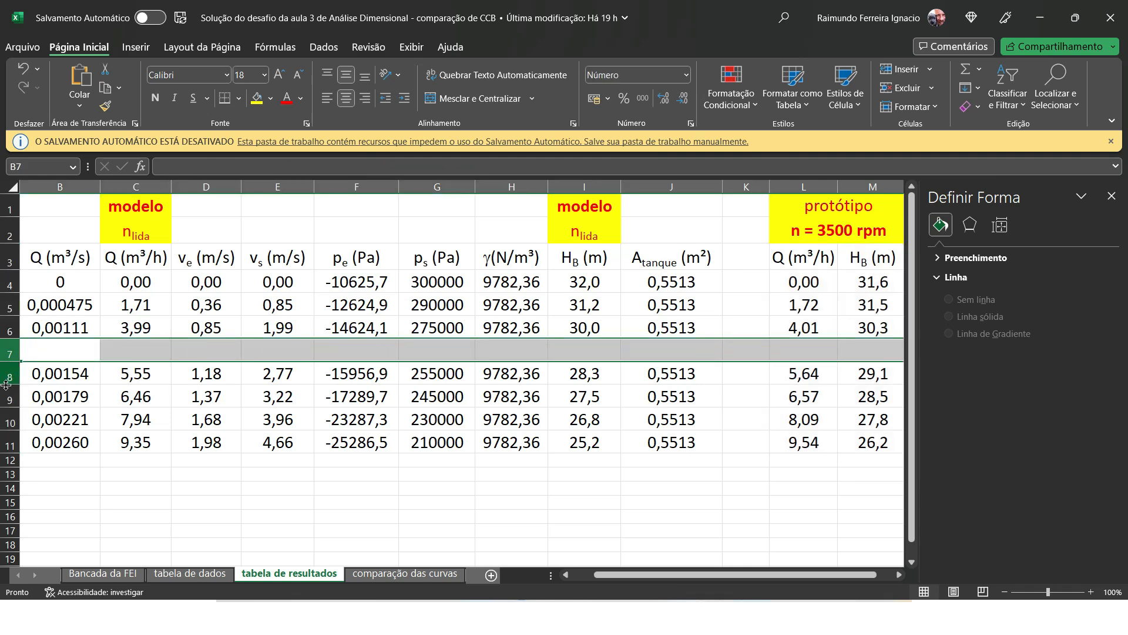
# Step: Add a new second-order polynomial trendline on the comparação das curvas chart with its intercept set to 31,6
pyautogui.click(414, 576)
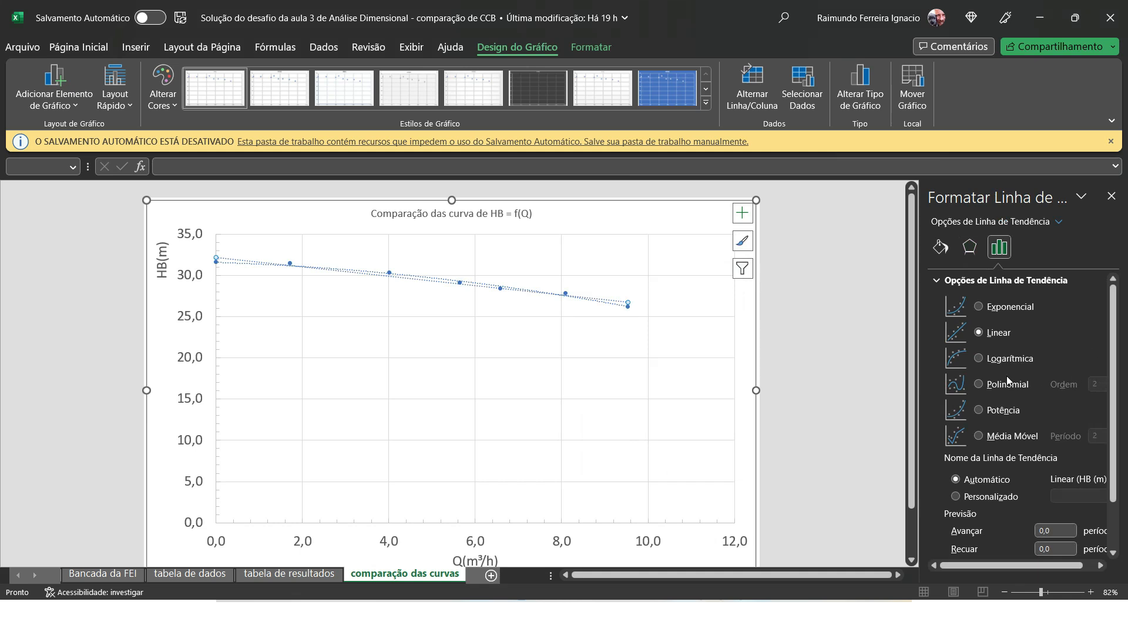
pyautogui.click(984, 384)
pyautogui.scroll(-2, 982, 411)
pyautogui.click(949, 507)
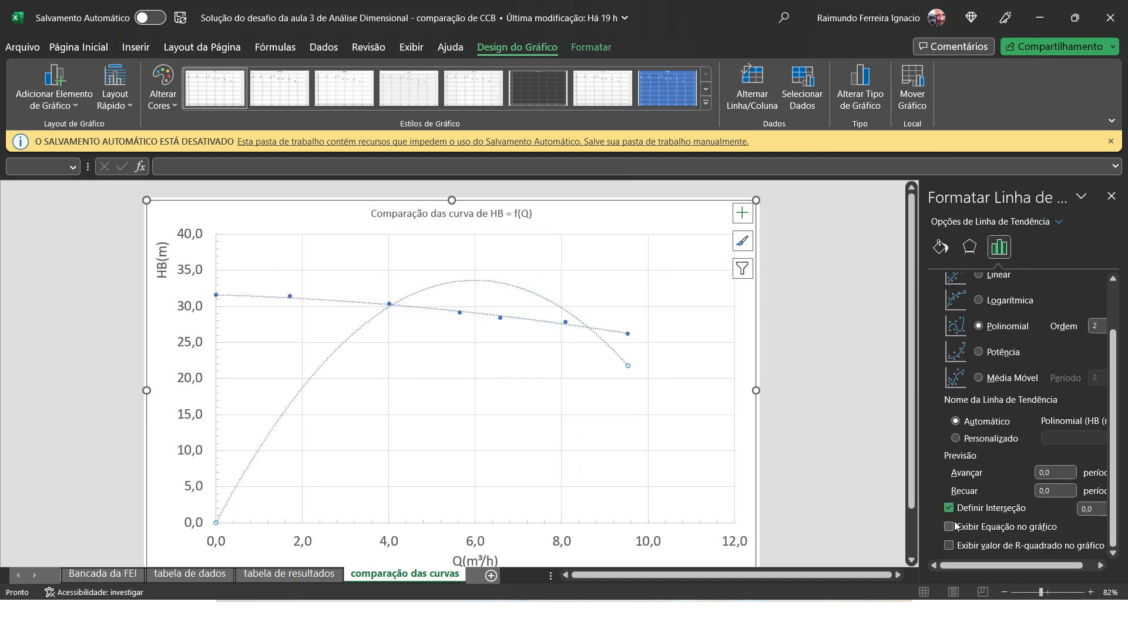
pyautogui.doubleClick(1105, 508)
pyautogui.write('31,6')
# Step: Show the new trendline's equation and R² in font size 18 and move the label below the curve's first half
pyautogui.click(949, 526)
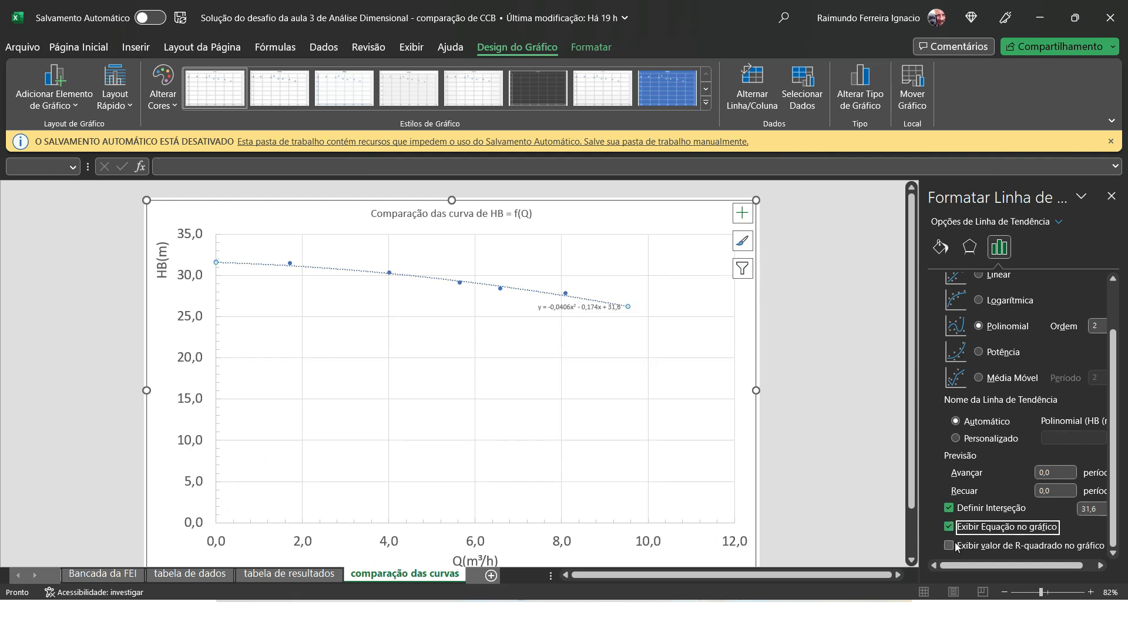
pyautogui.click(953, 545)
pyautogui.click(569, 312)
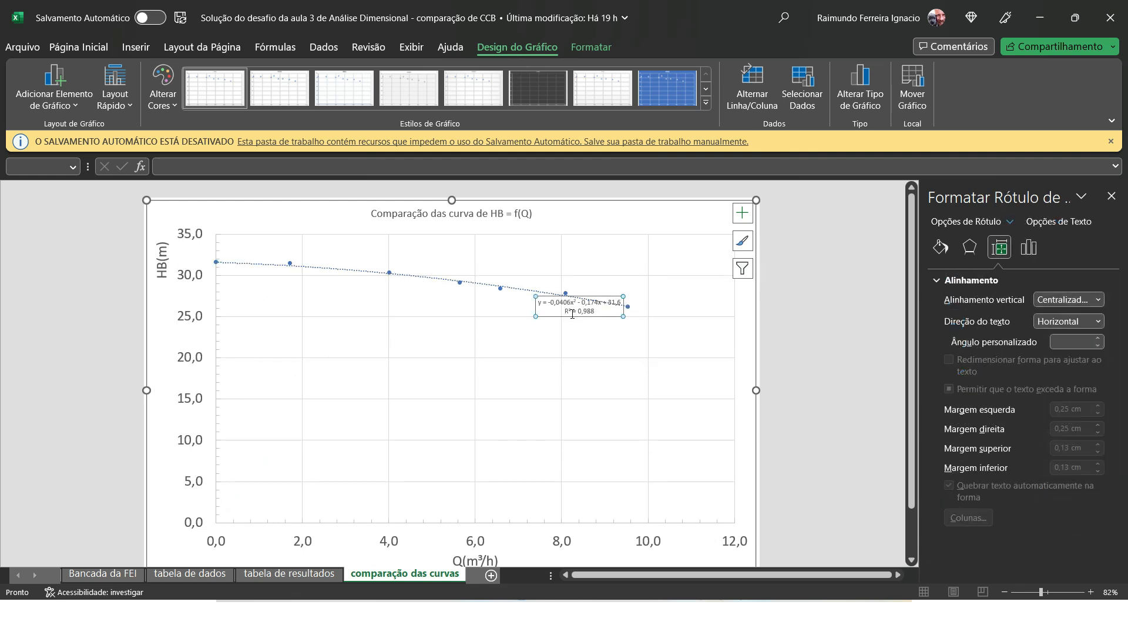
pyautogui.click(560, 323)
pyautogui.click(560, 308)
pyautogui.click(79, 47)
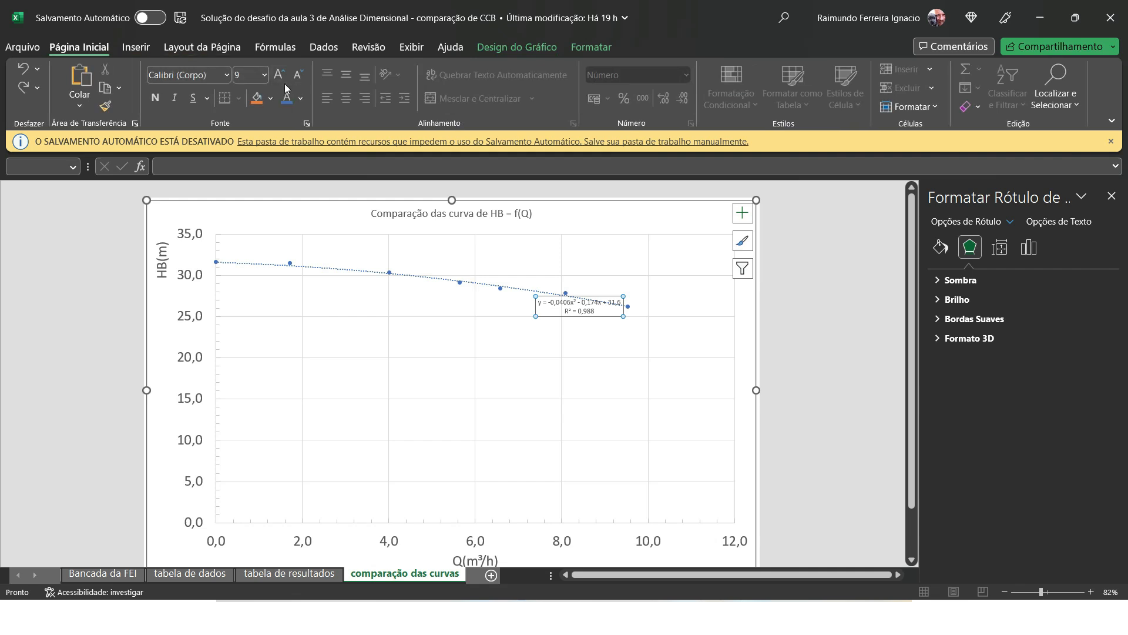
pyautogui.click(264, 75)
pyautogui.click(243, 256)
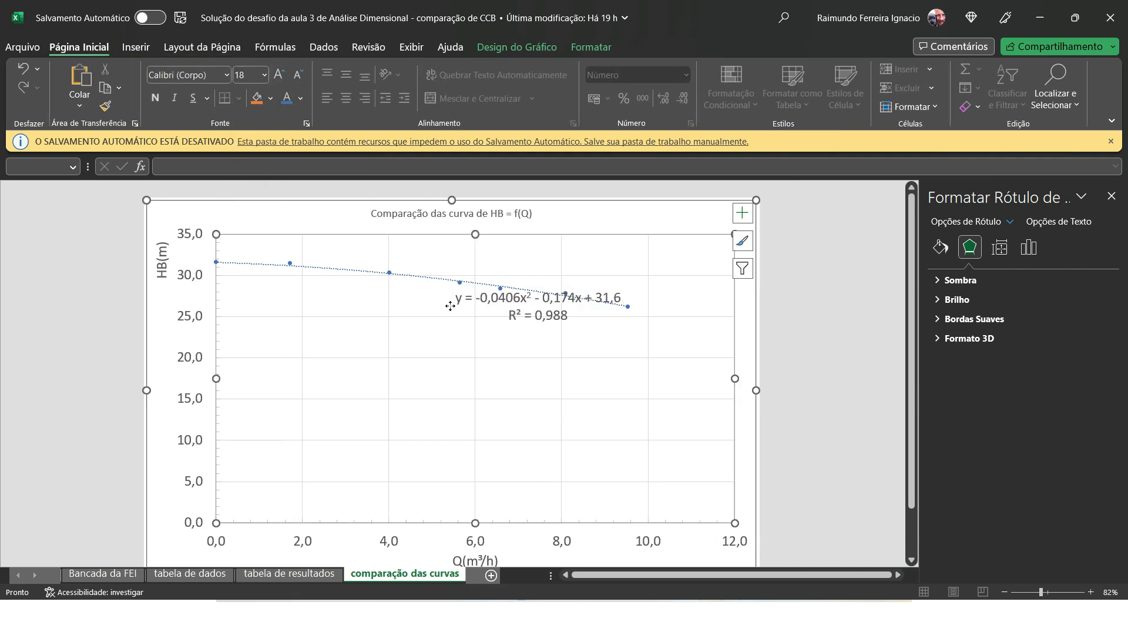
pyautogui.click(339, 310)
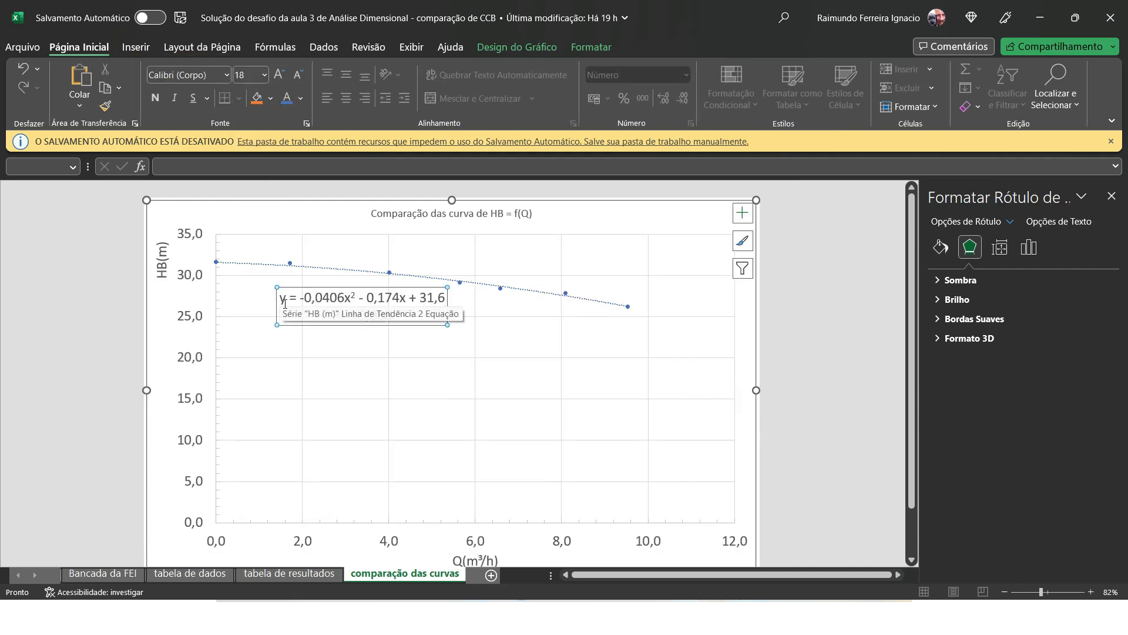
# Step: Rewrite the variables in the trendline equation label, replacing y with HB and x with Q
pyautogui.click(284, 301)
pyautogui.moveTo(285, 301); pyautogui.dragTo(271, 304)
pyautogui.write('HB')
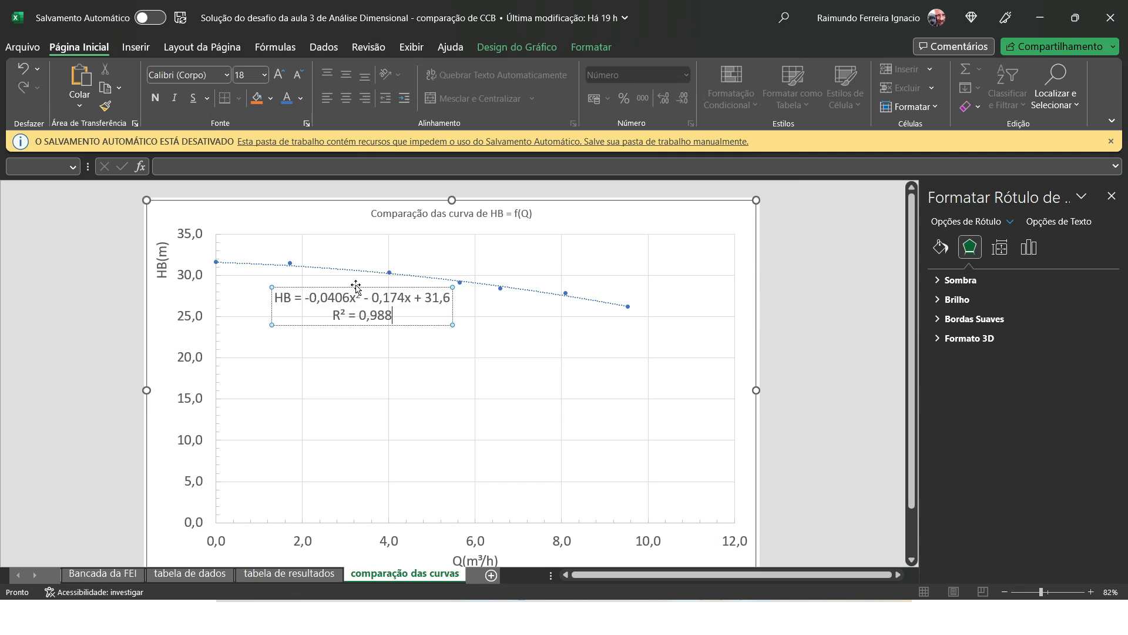
pyautogui.moveTo(350, 298); pyautogui.dragTo(355, 301)
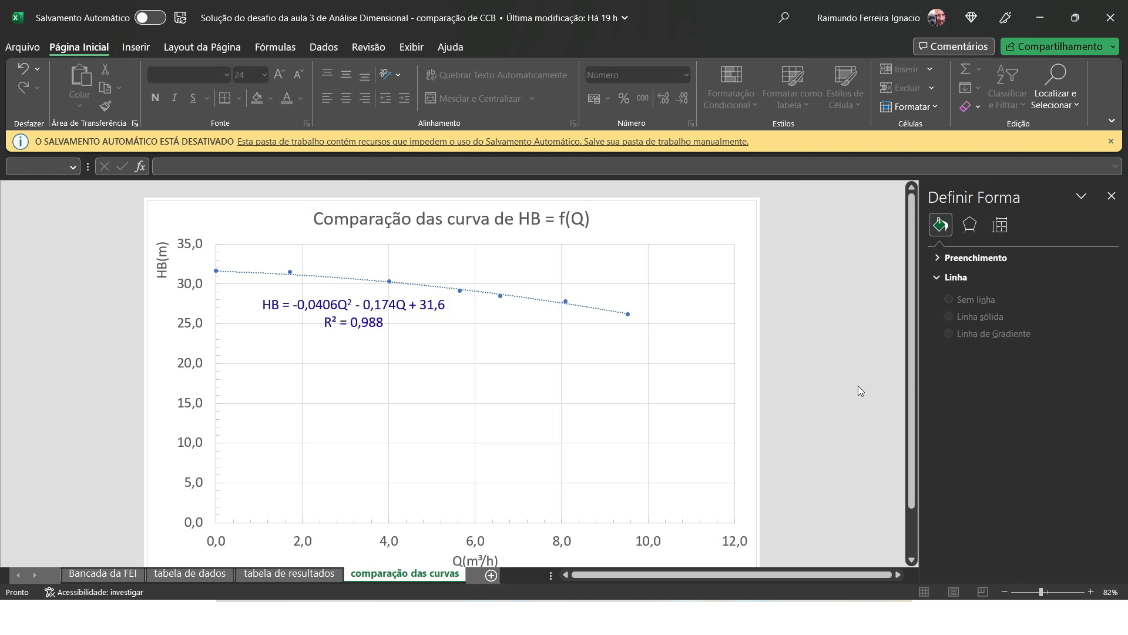
# Step: Start a new data series on the comparação das curvas chart and name it "curva do fabricante"
pyautogui.click(647, 223)
pyautogui.rightClick(647, 222)
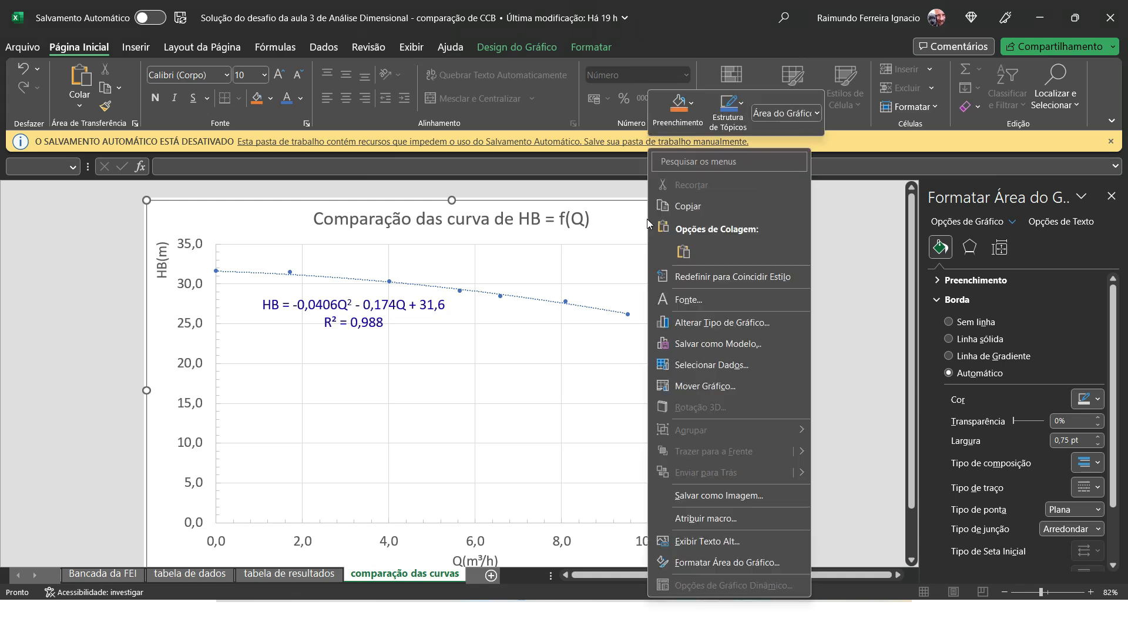
pyautogui.click(705, 365)
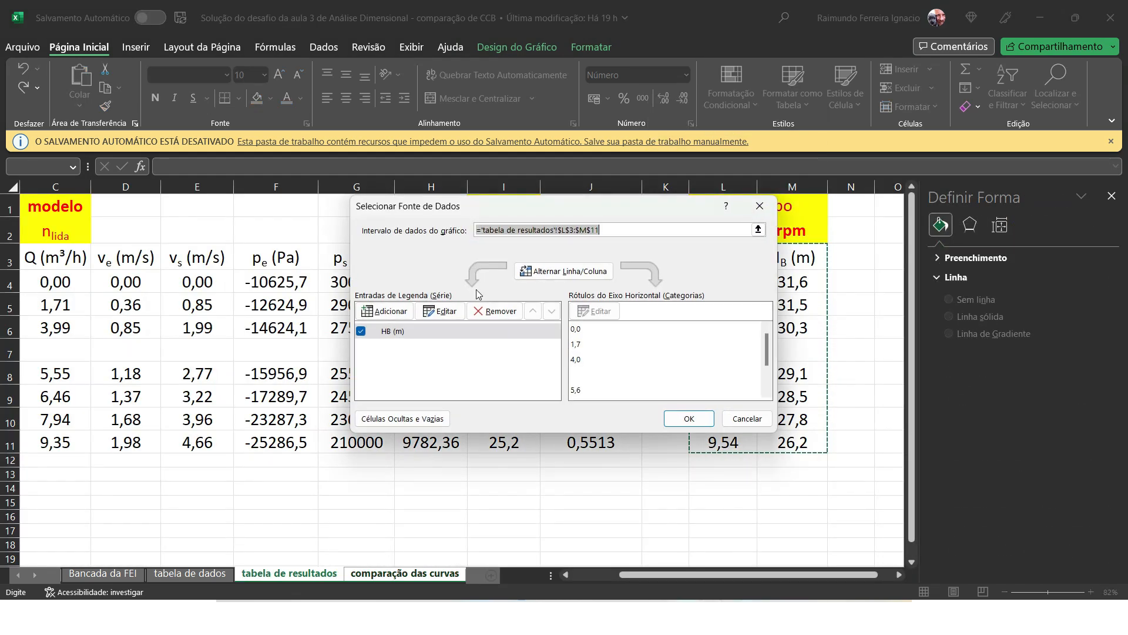
pyautogui.click(400, 318)
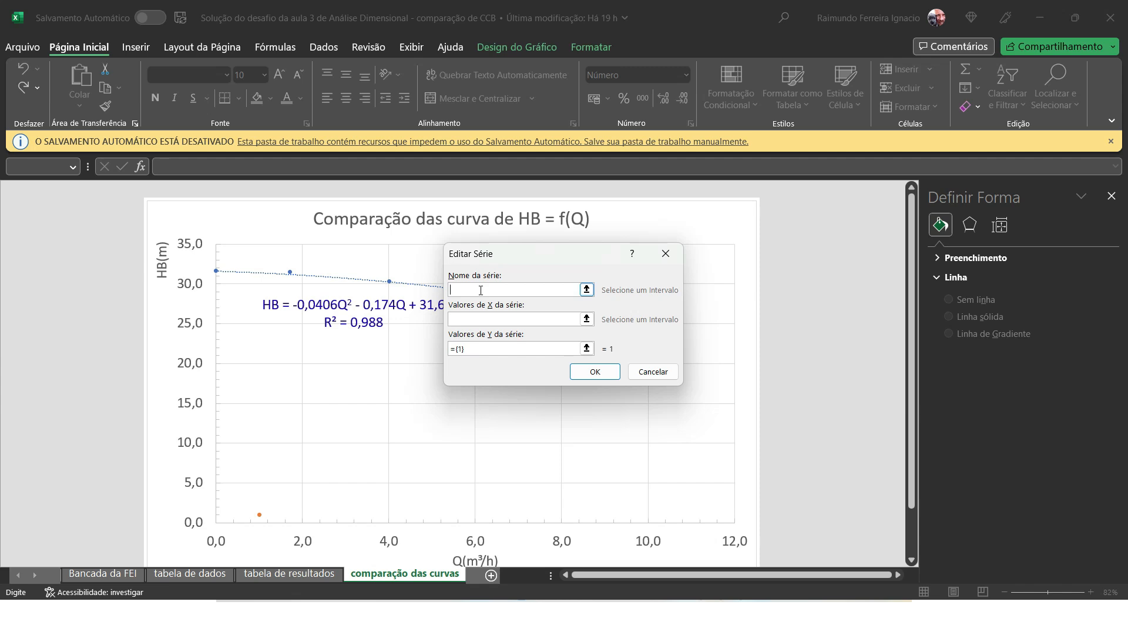
pyautogui.write('curva do fabricante')
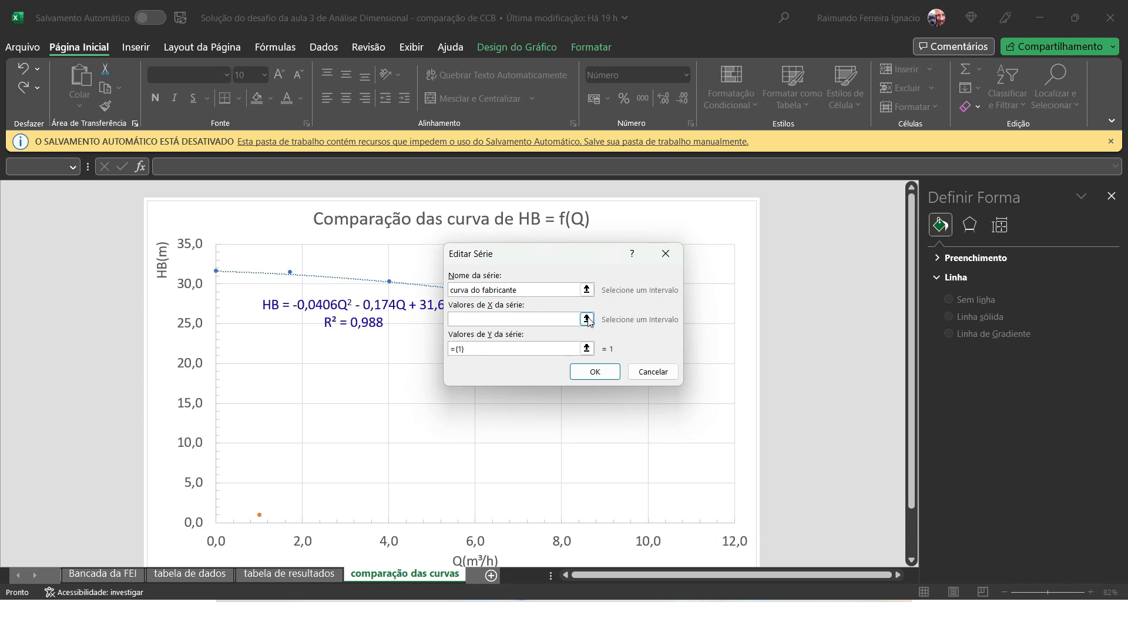
# Step: Use B15:B24 of the tabela de dados sheet as the new series' X values and C15:C24 as its Y values
pyautogui.click(586, 319)
pyautogui.click(190, 573)
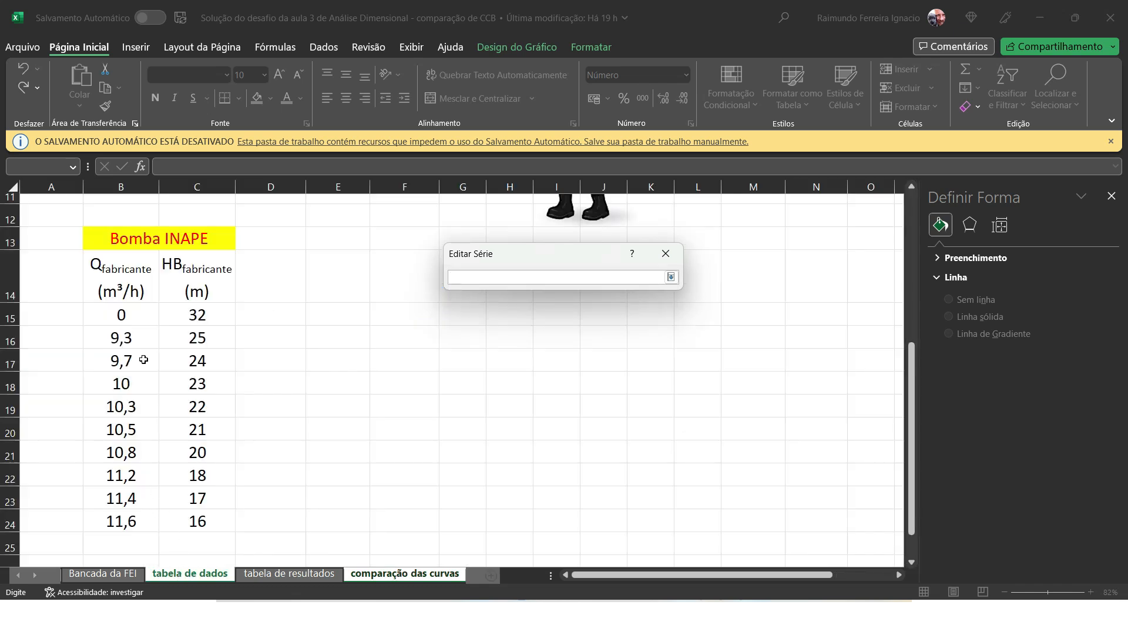
pyautogui.moveTo(101, 314); pyautogui.dragTo(89, 518)
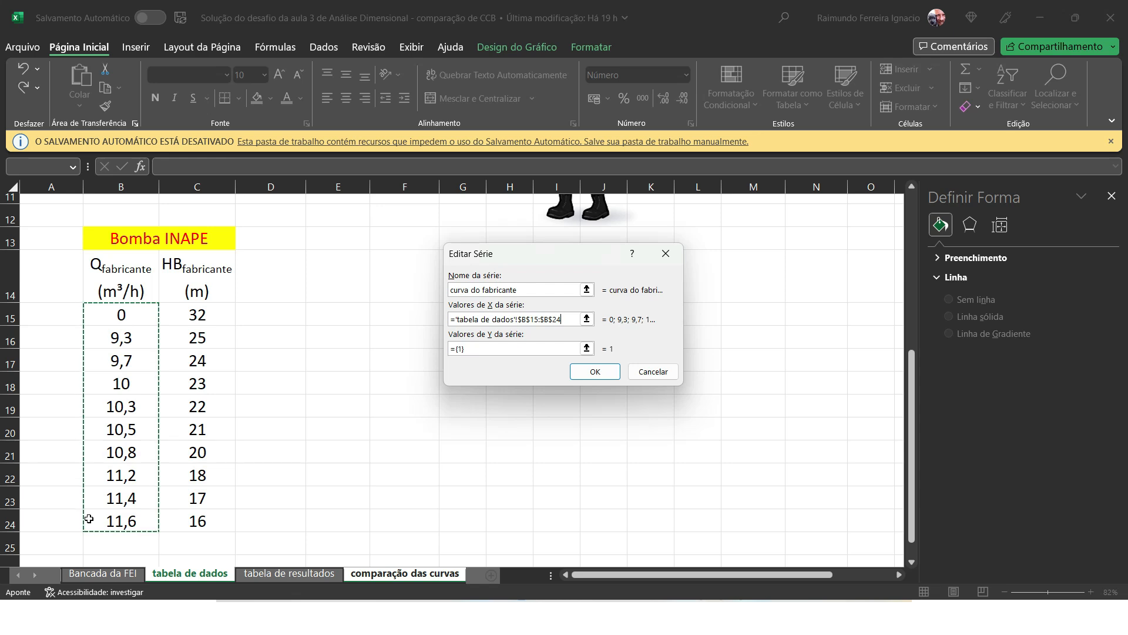
pyautogui.click(587, 348)
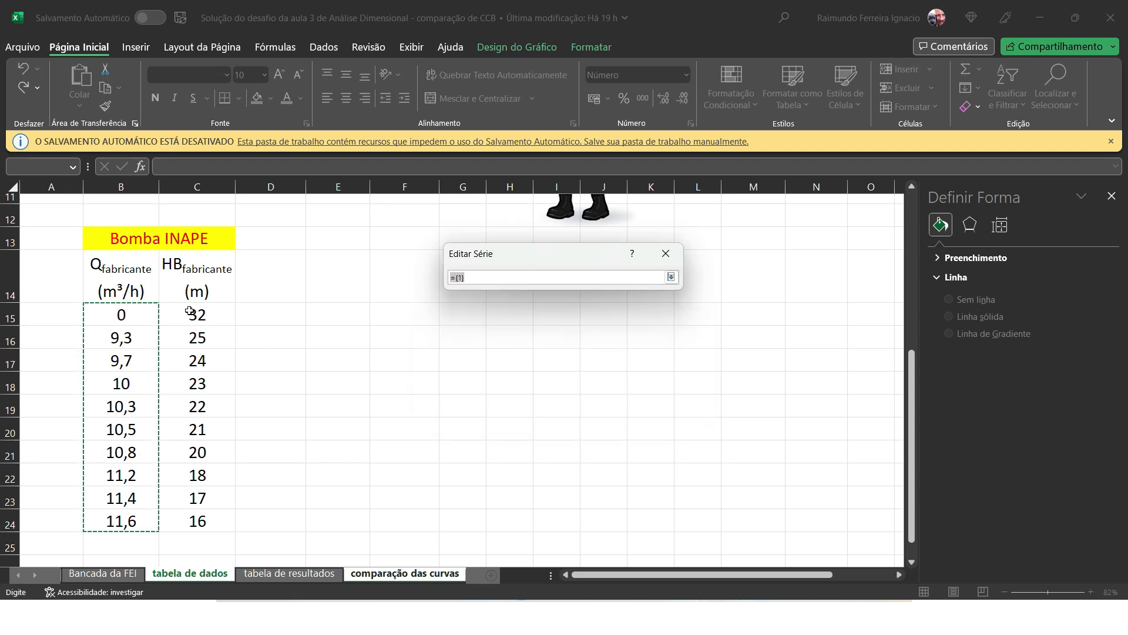
pyautogui.moveTo(189, 312); pyautogui.dragTo(162, 519)
pyautogui.click(635, 399)
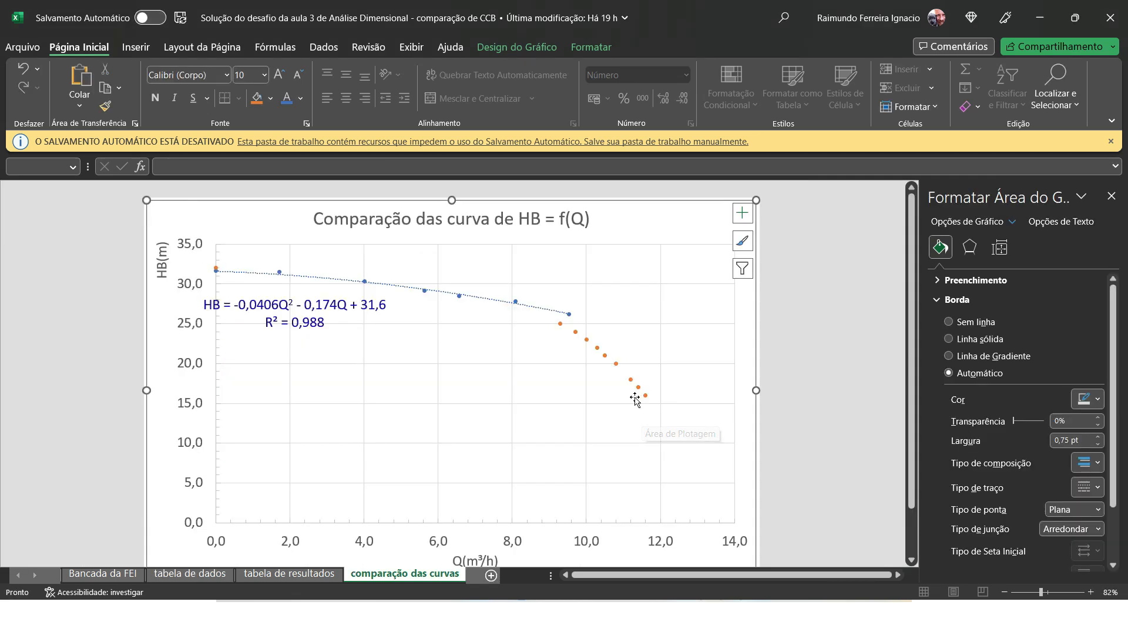
# Step: Add a second-order polynomial trendline to the manufacturer's series with its intercept set to 32
pyautogui.rightClick(639, 388)
pyautogui.click(718, 533)
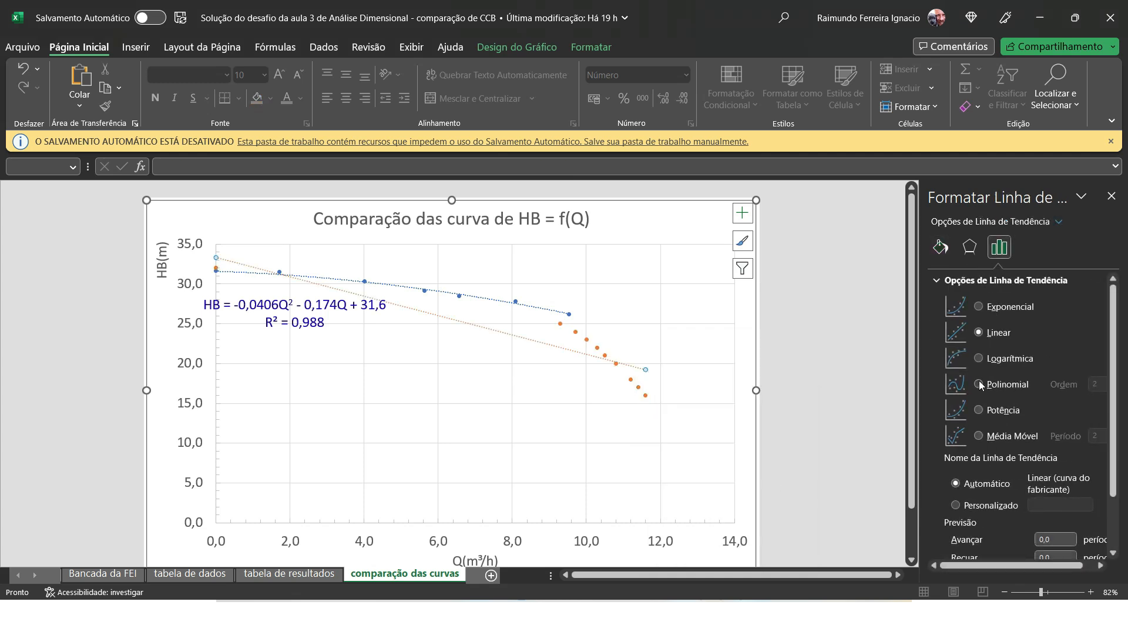
pyautogui.click(979, 383)
pyautogui.scroll(-3, 985, 470)
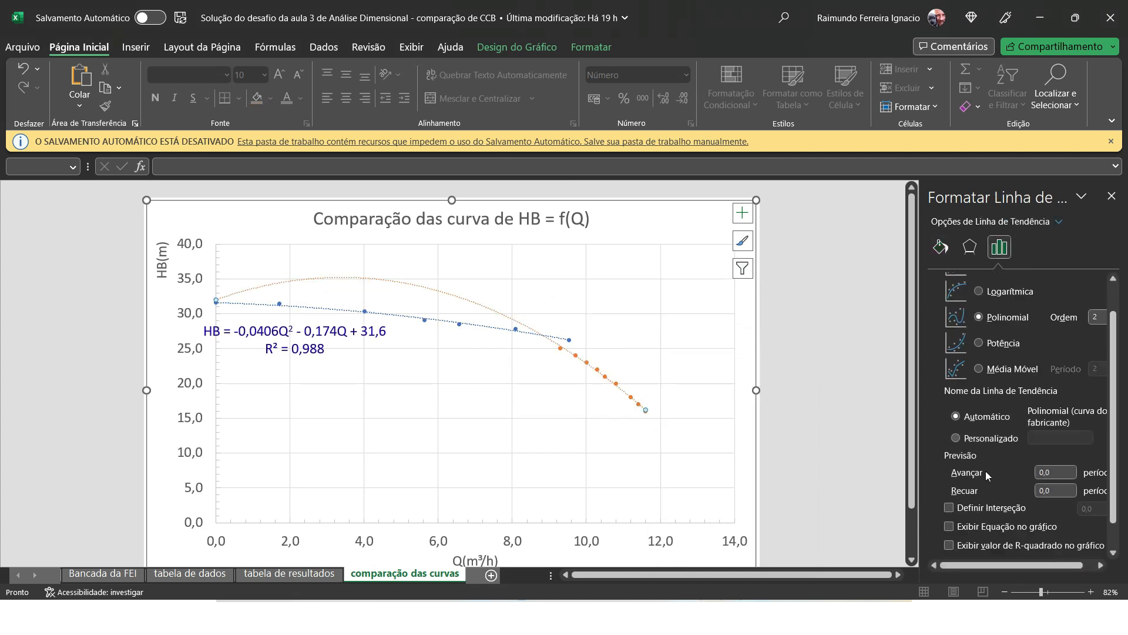
pyautogui.click(1028, 508)
pyautogui.press('Tab')
pyautogui.write('32')
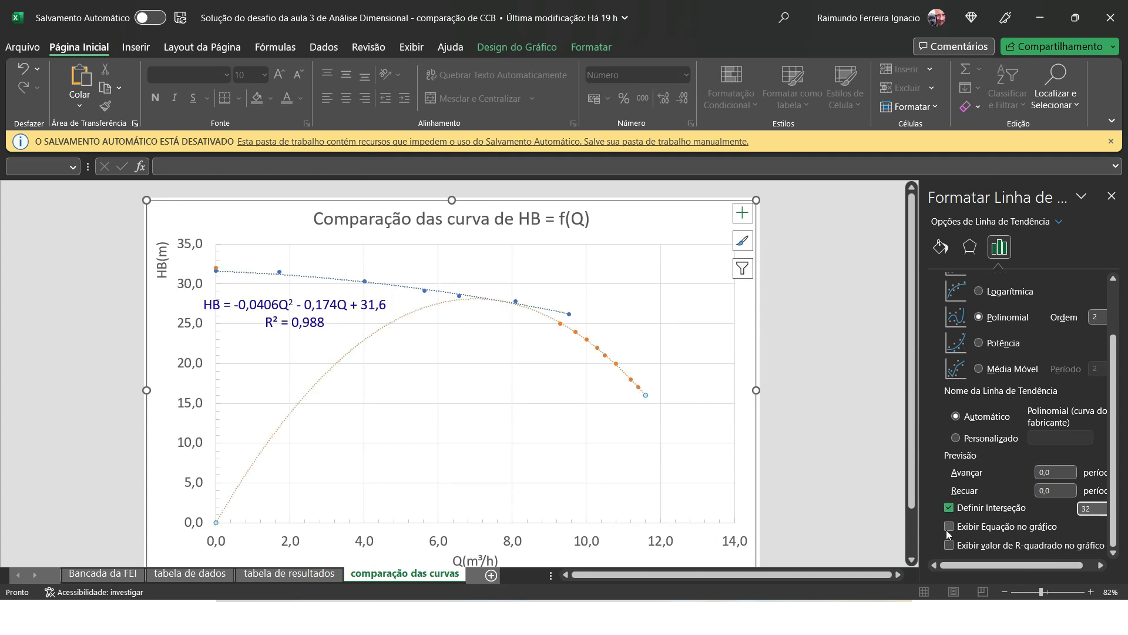
# Step: Show the manufacturer trendline's equation and R² on the chart in dark orange text at font size 18
pyautogui.click(947, 527)
pyautogui.click(949, 545)
pyautogui.click(597, 409)
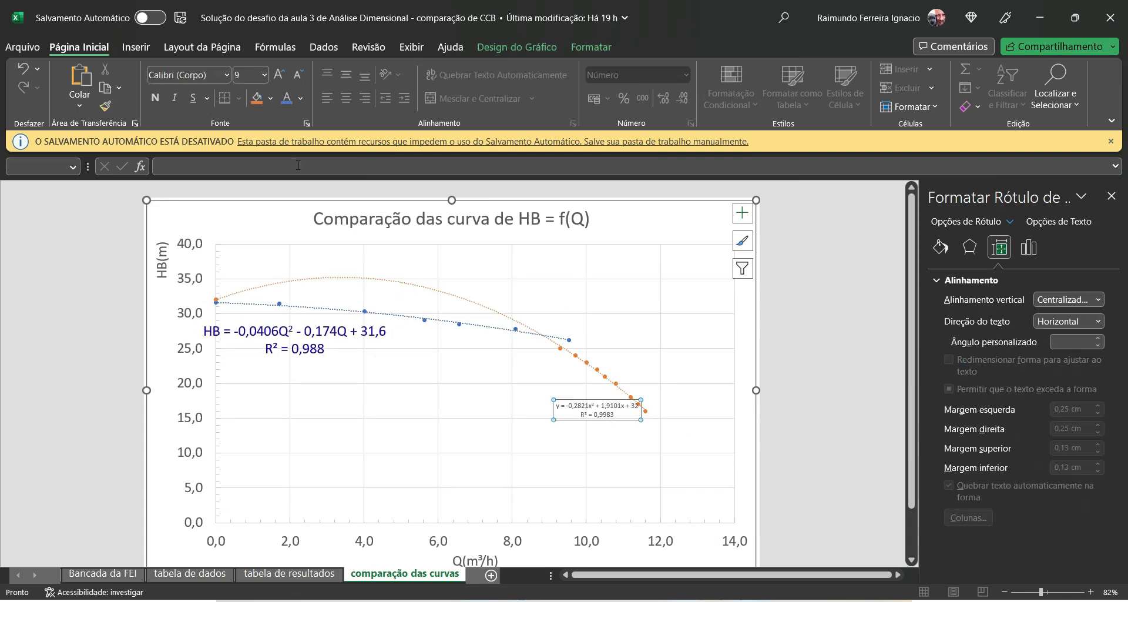
pyautogui.click(264, 74)
pyautogui.click(247, 235)
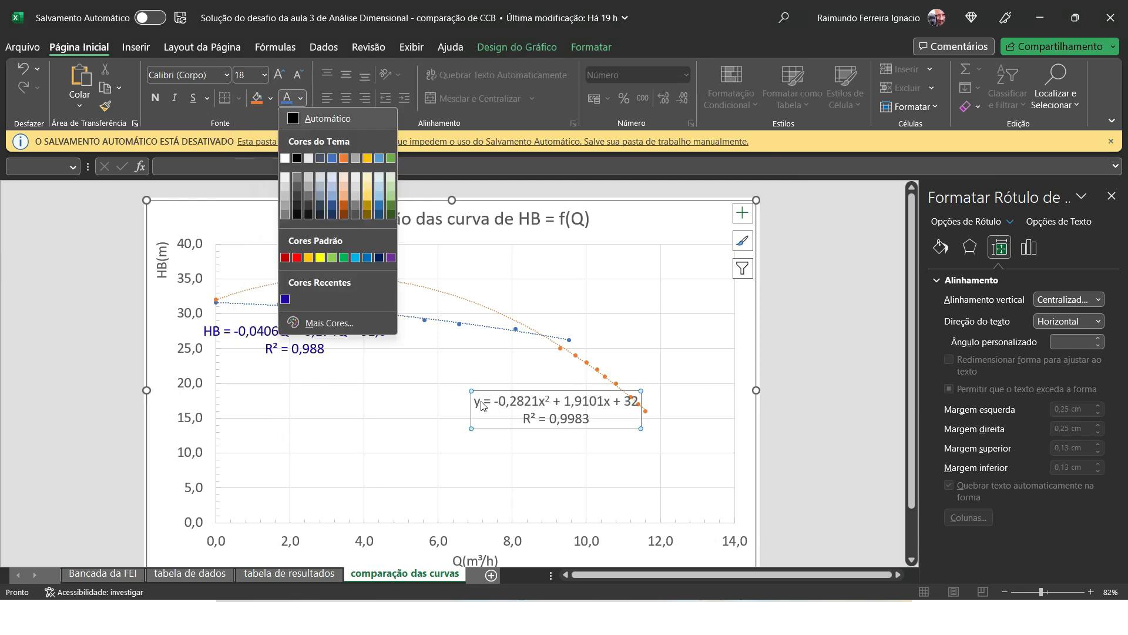
# Step: Replace y with HB and x with Q in the manufacturer's equation label and place it below the end of its curve
pyautogui.click(475, 401)
pyautogui.moveTo(475, 402); pyautogui.dragTo(483, 400)
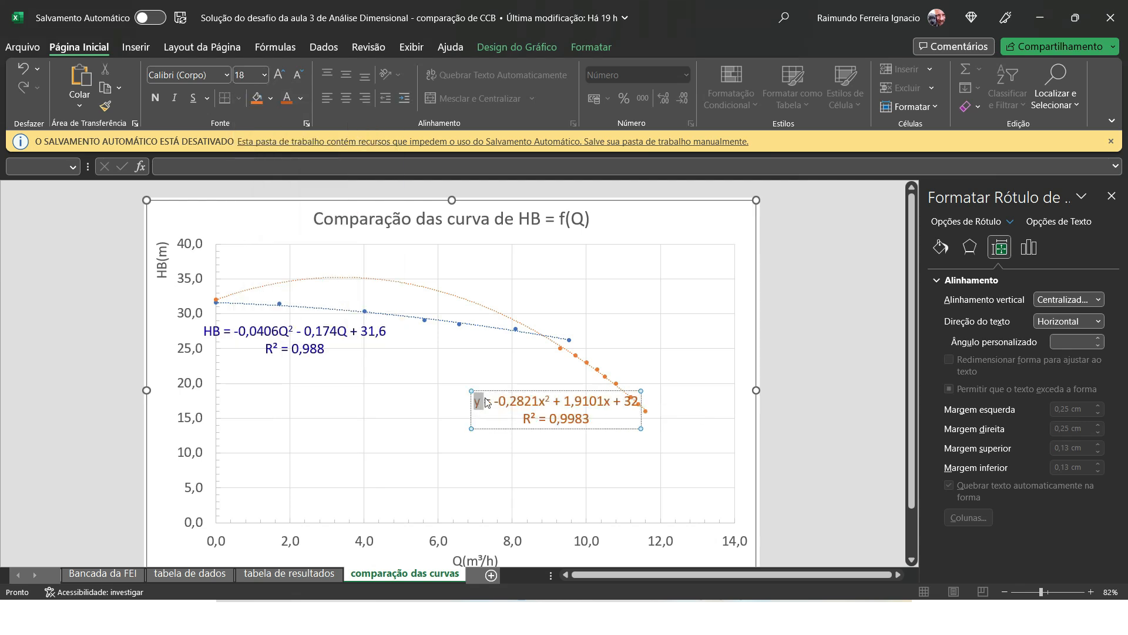
pyautogui.write('HB')
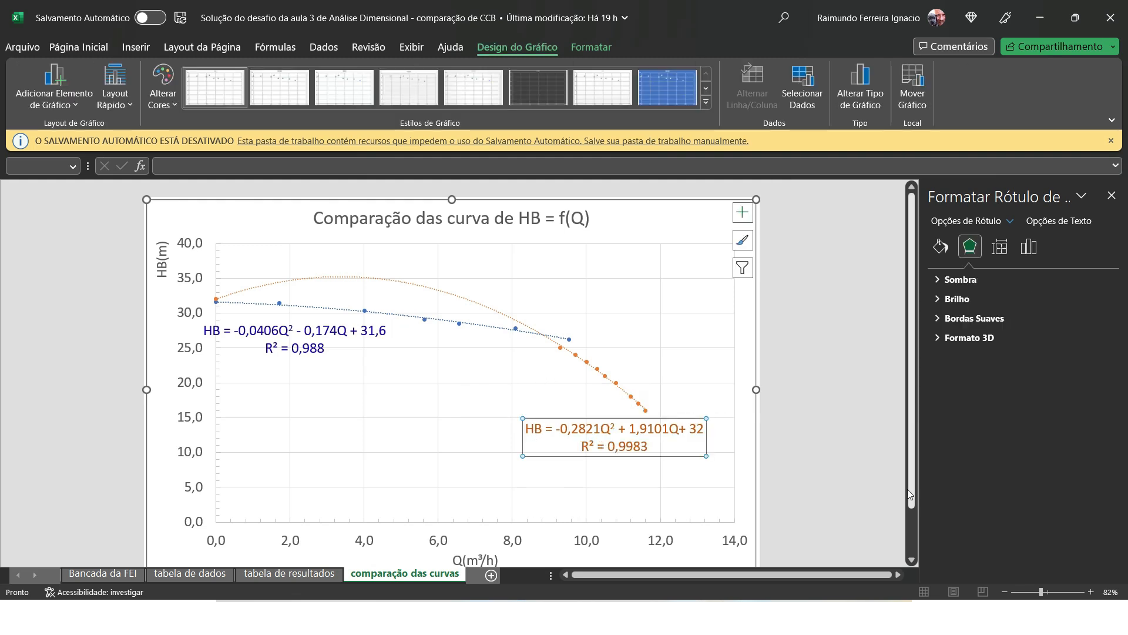
pyautogui.click(847, 481)
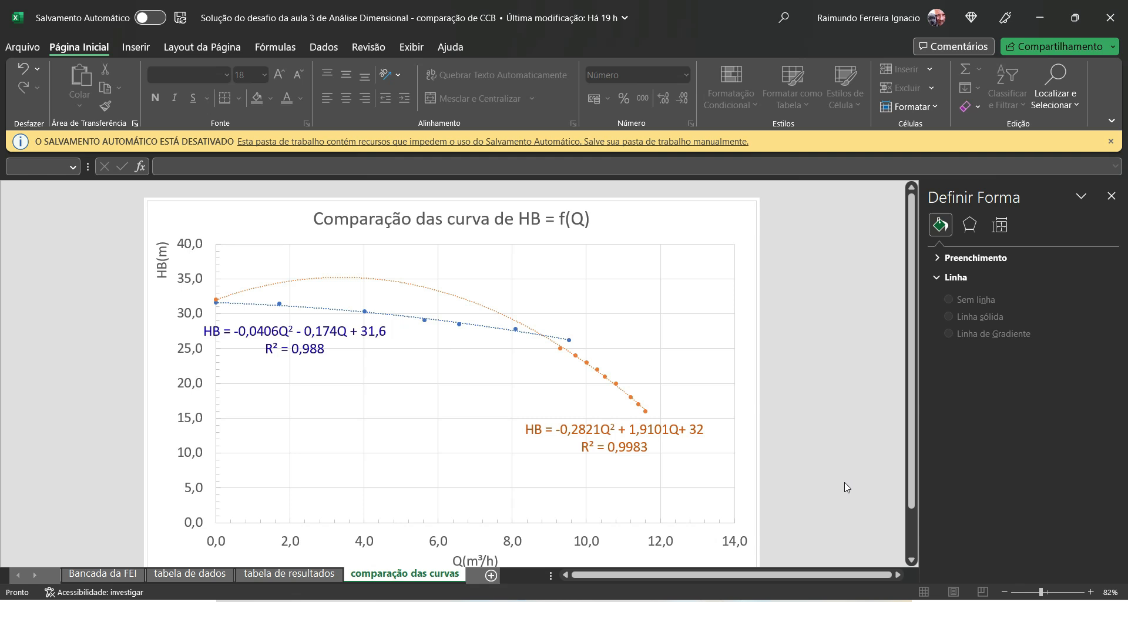
# Step: Move the test curve's equation label to the free area above the end of the curves
pyautogui.click(319, 342)
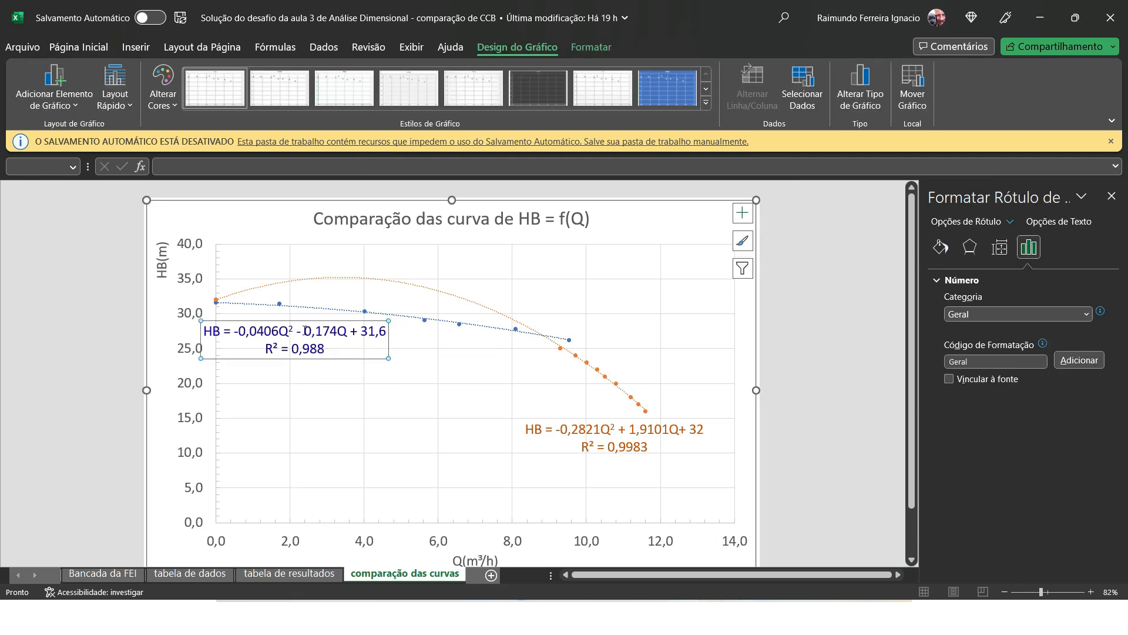
pyautogui.moveTo(311, 321); pyautogui.dragTo(673, 295)
pyautogui.click(841, 369)
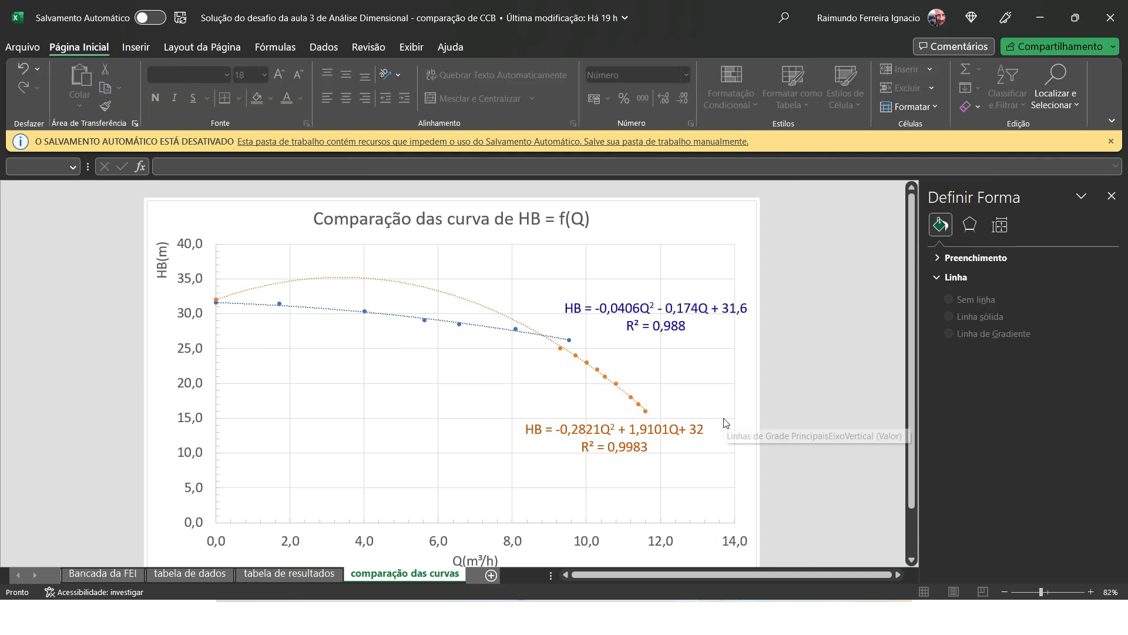